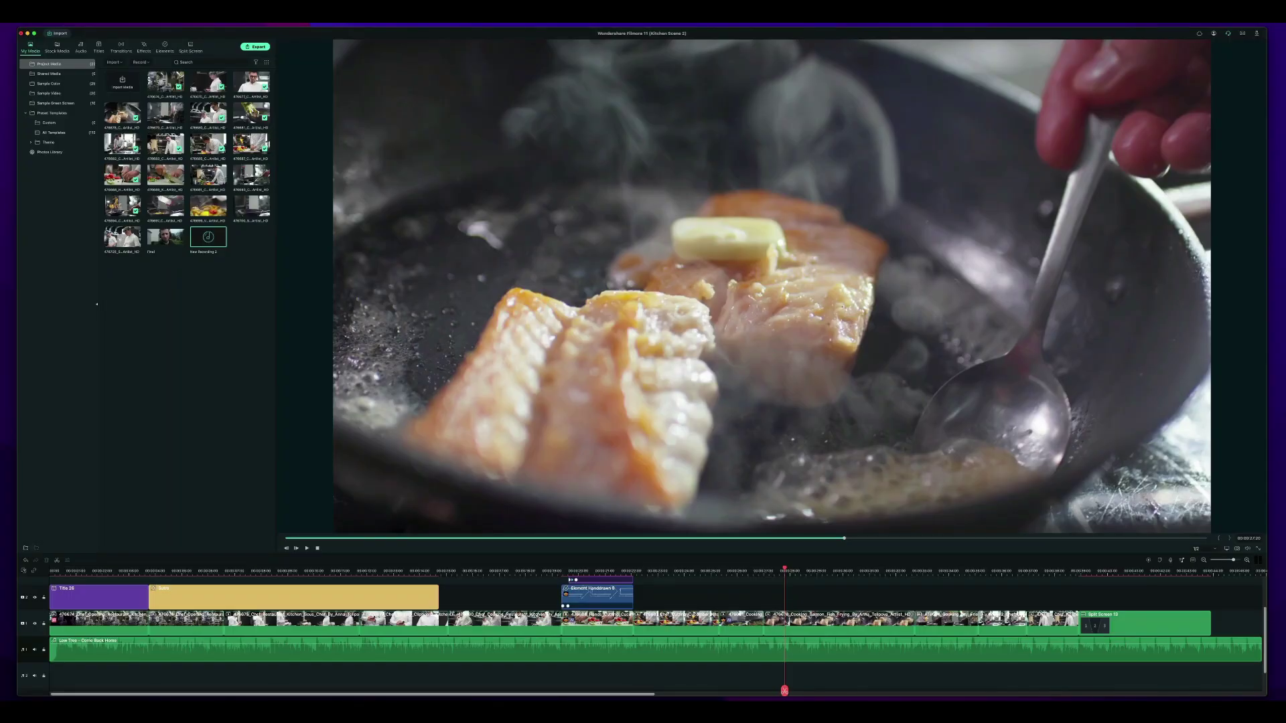
Open the salmon clip's transform settings, try scale 125%, then reset scale to 100%
double_click(840, 623)
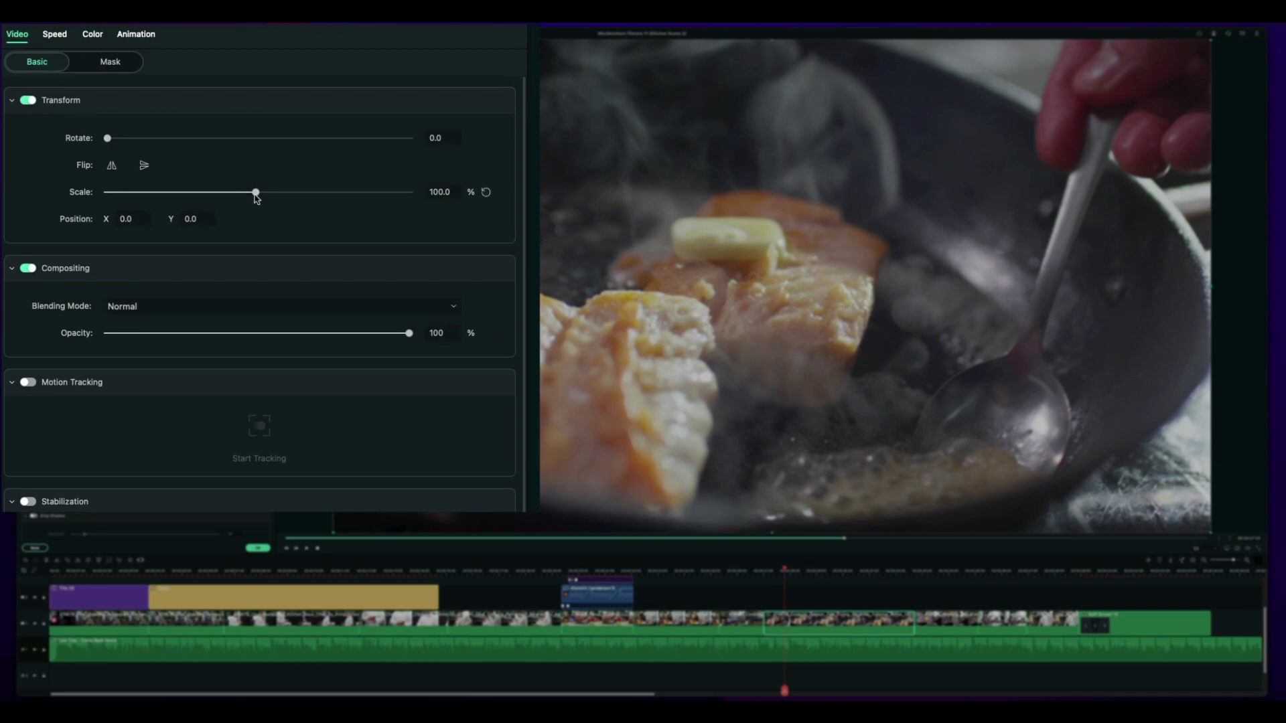
mouse_move(257, 194)
mouse_down()
mouse_move(212, 194)
mouse_move(319, 199)
mouse_move(198, 197)
mouse_move(262, 193)
mouse_up()
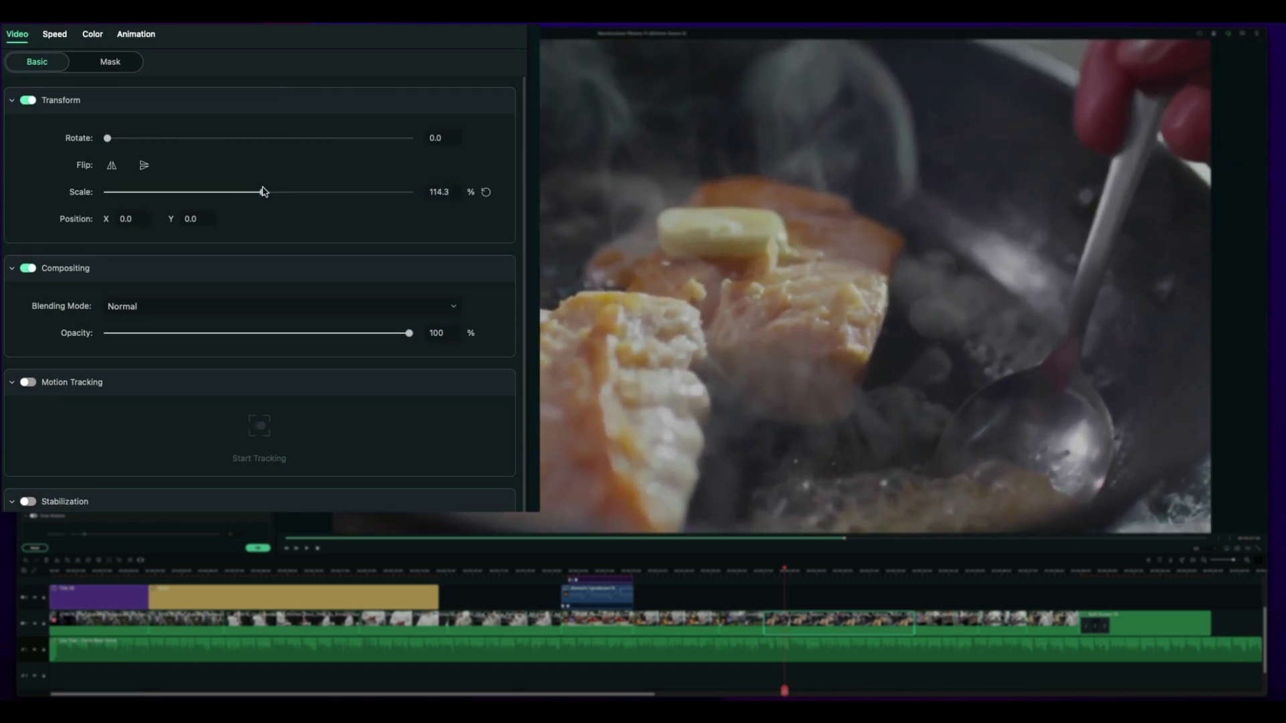
drag(123, 140, 83, 143)
double_click(435, 192)
text(125)
key(Return)
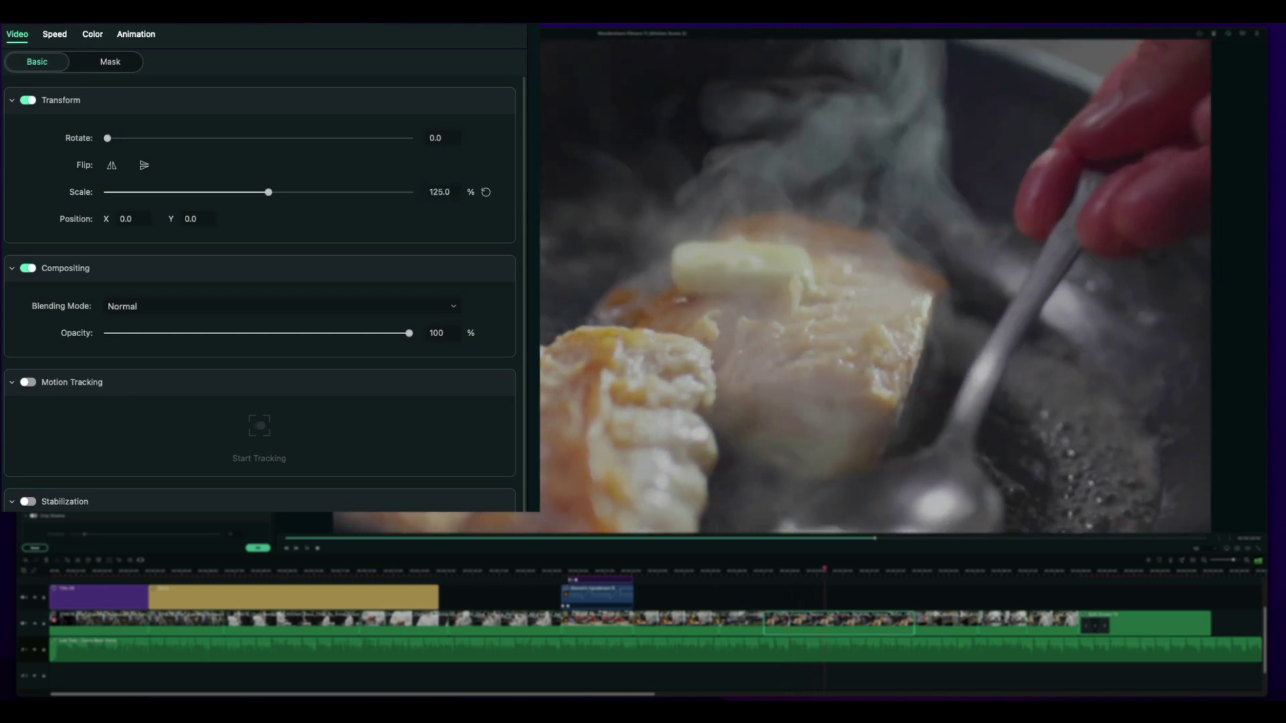
click(486, 193)
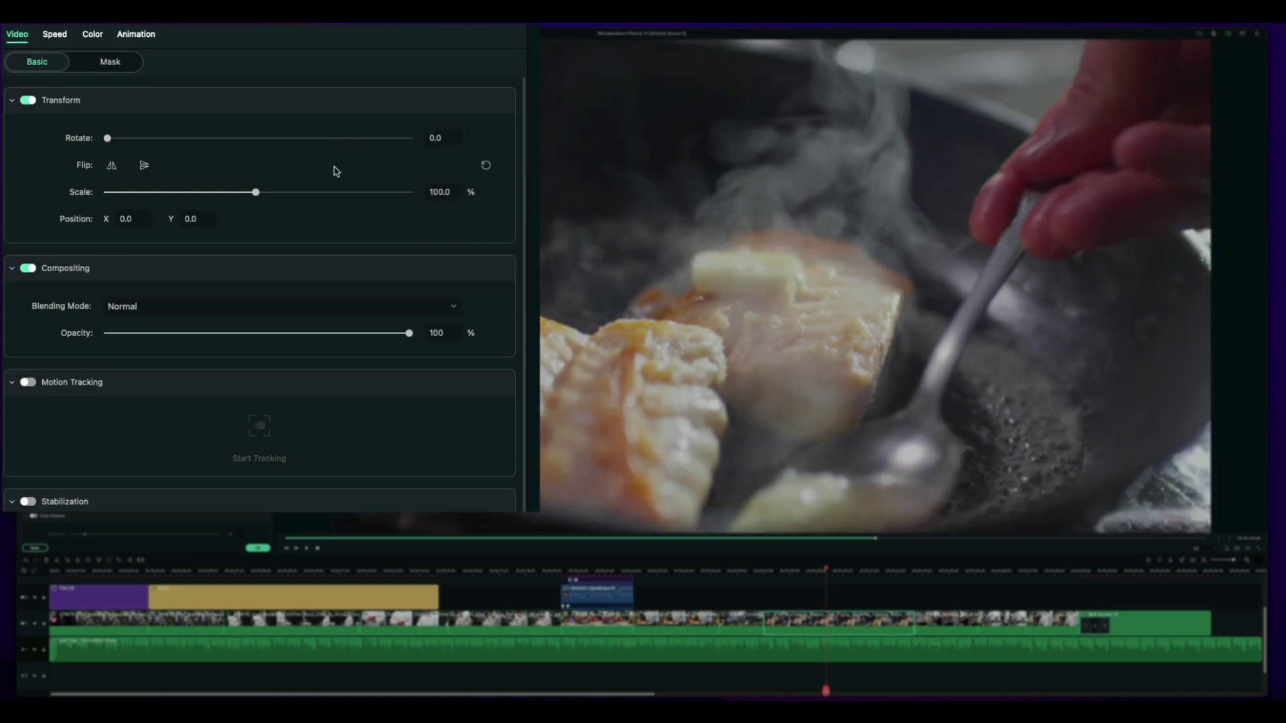
Try horizontal and vertical flip on the salmon clip, then turn both off
click(113, 165)
click(146, 166)
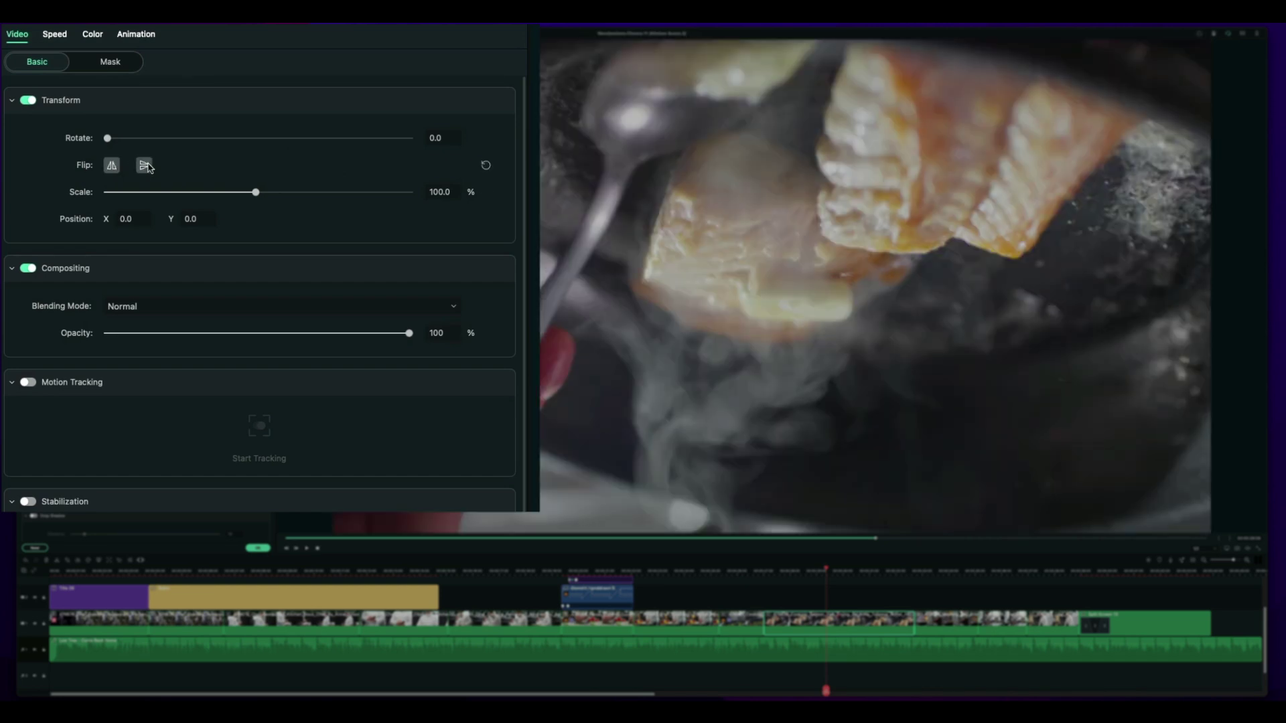
click(146, 166)
click(111, 166)
Set scale to 144.5%, position X 132 / Y 83, and opacity to 21%
drag(255, 192, 278, 192)
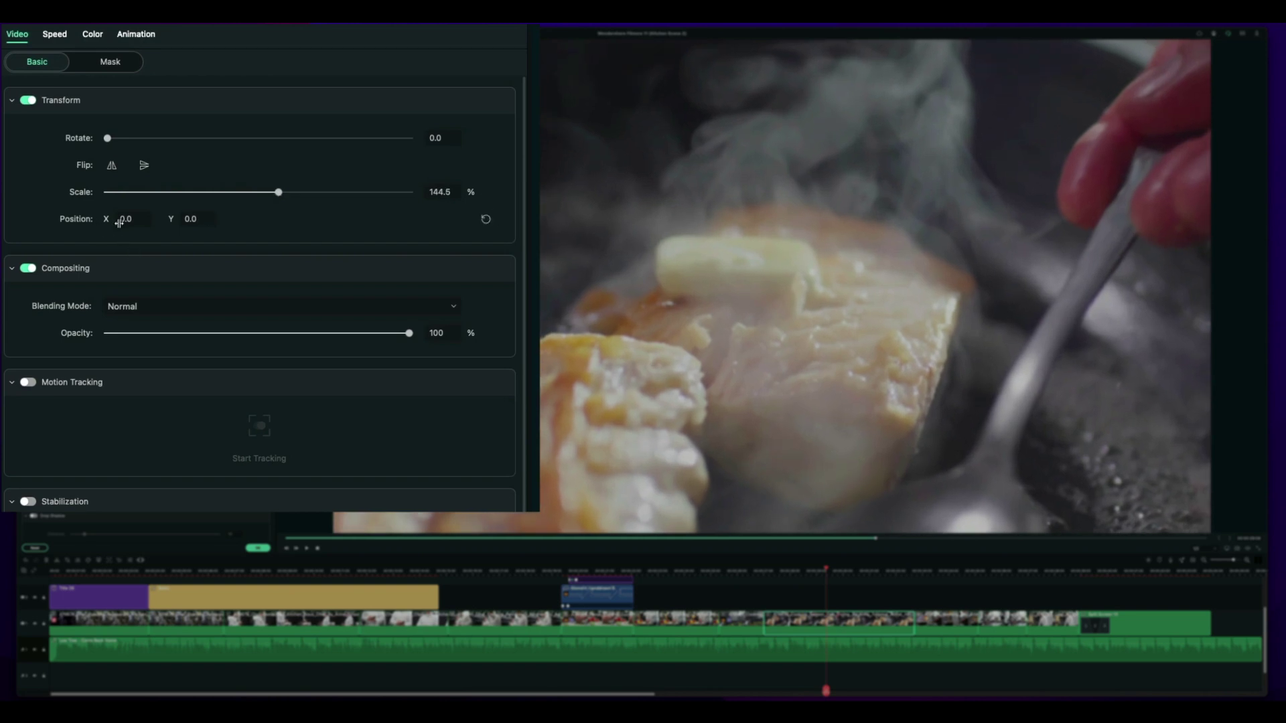
drag(115, 220, 219, 228)
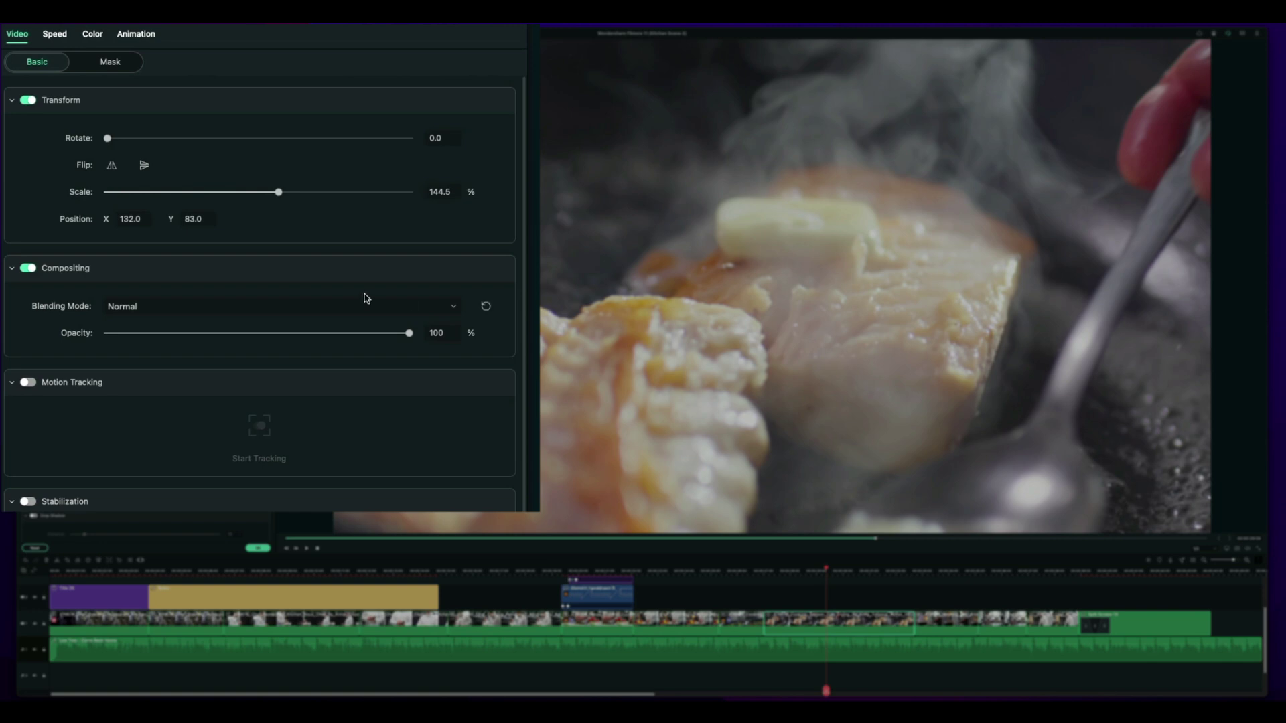
drag(350, 334, 171, 337)
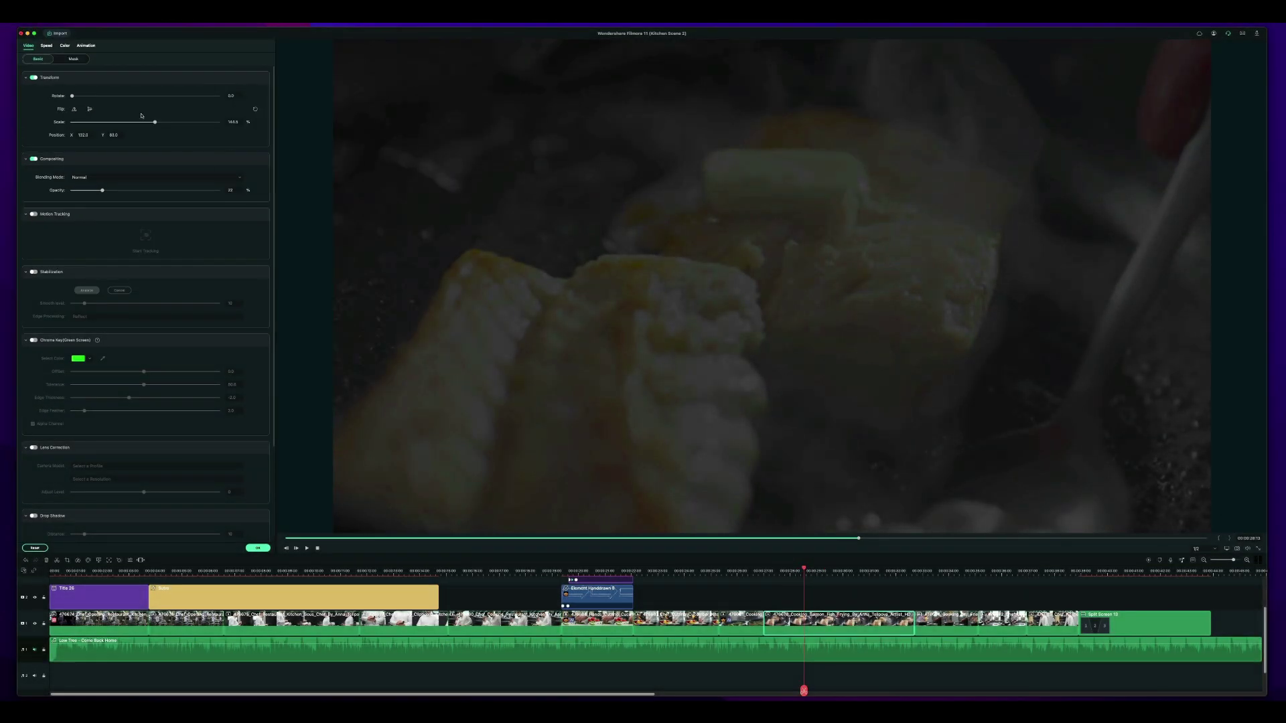
Set the salmon clip to 123.4% scale and 100% opacity, then move it to track 2
mouse_move(156, 122)
mouse_down()
mouse_move(214, 122)
mouse_move(149, 123)
mouse_up()
drag(102, 190, 545, 270)
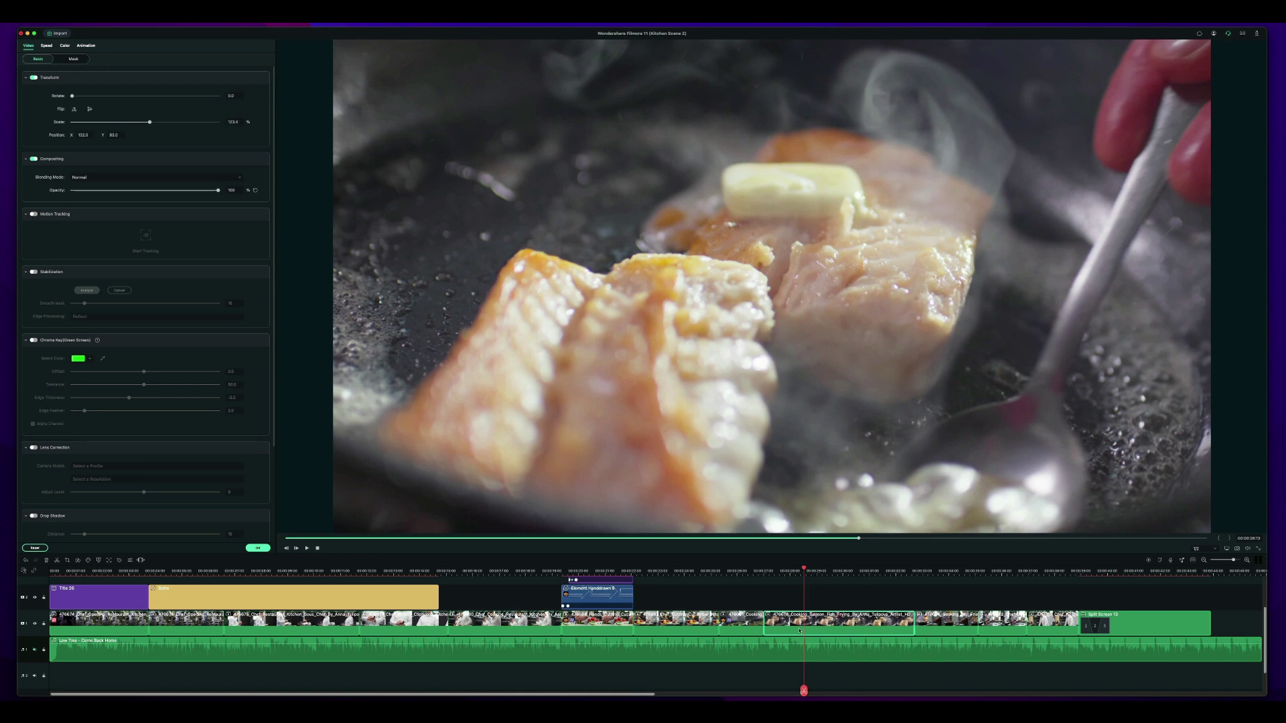
drag(799, 630, 799, 604)
click(738, 572)
click(722, 572)
Play the timeline from the start of the salmon clip to review the edit
key(space)
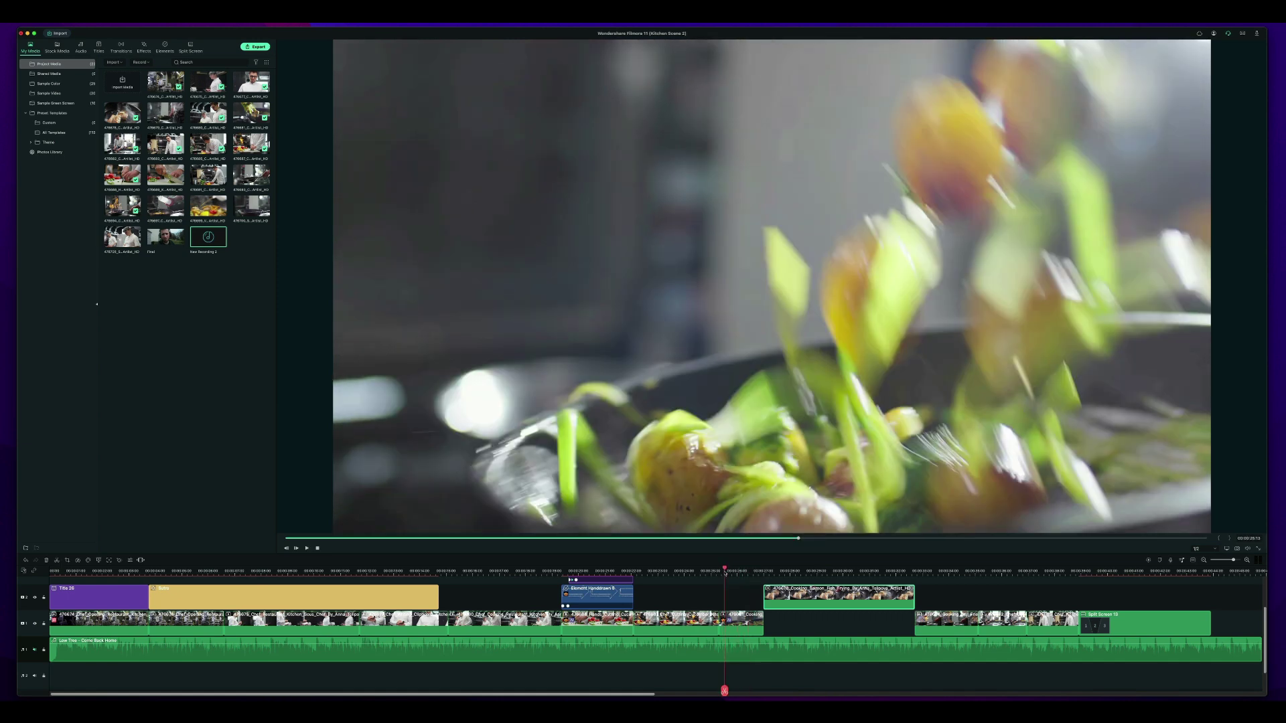
key(space)
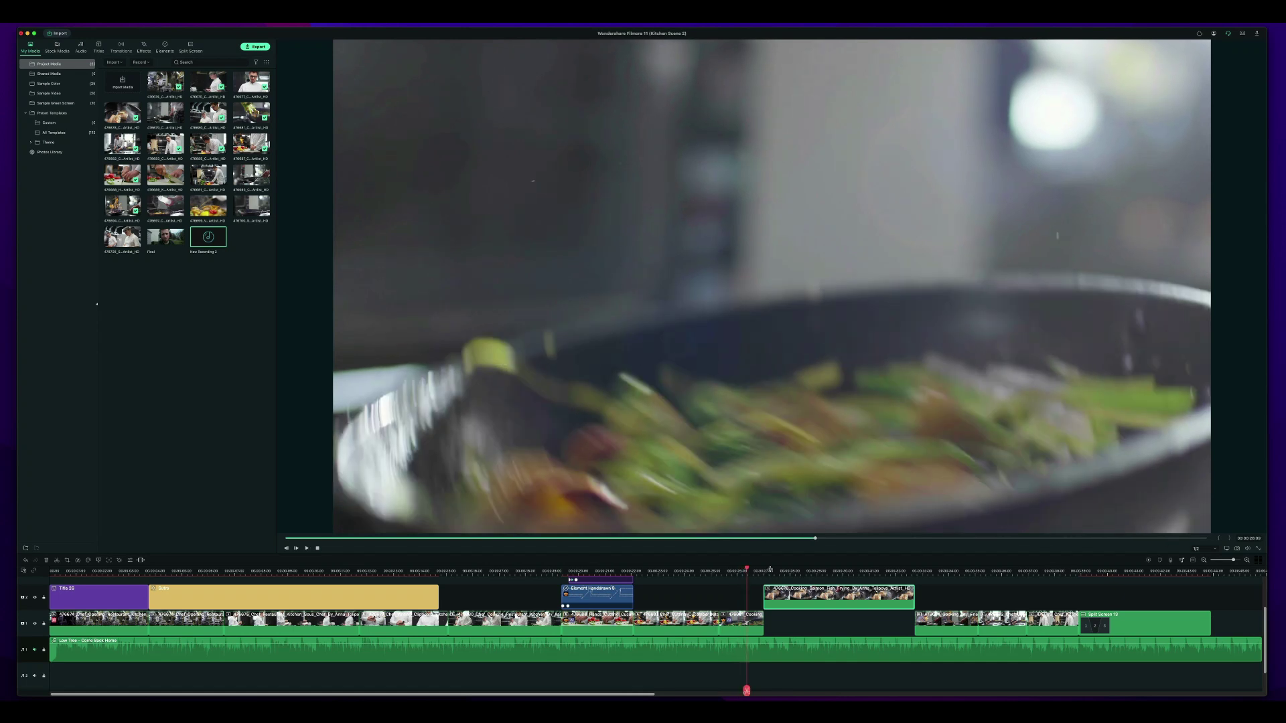
click(781, 569)
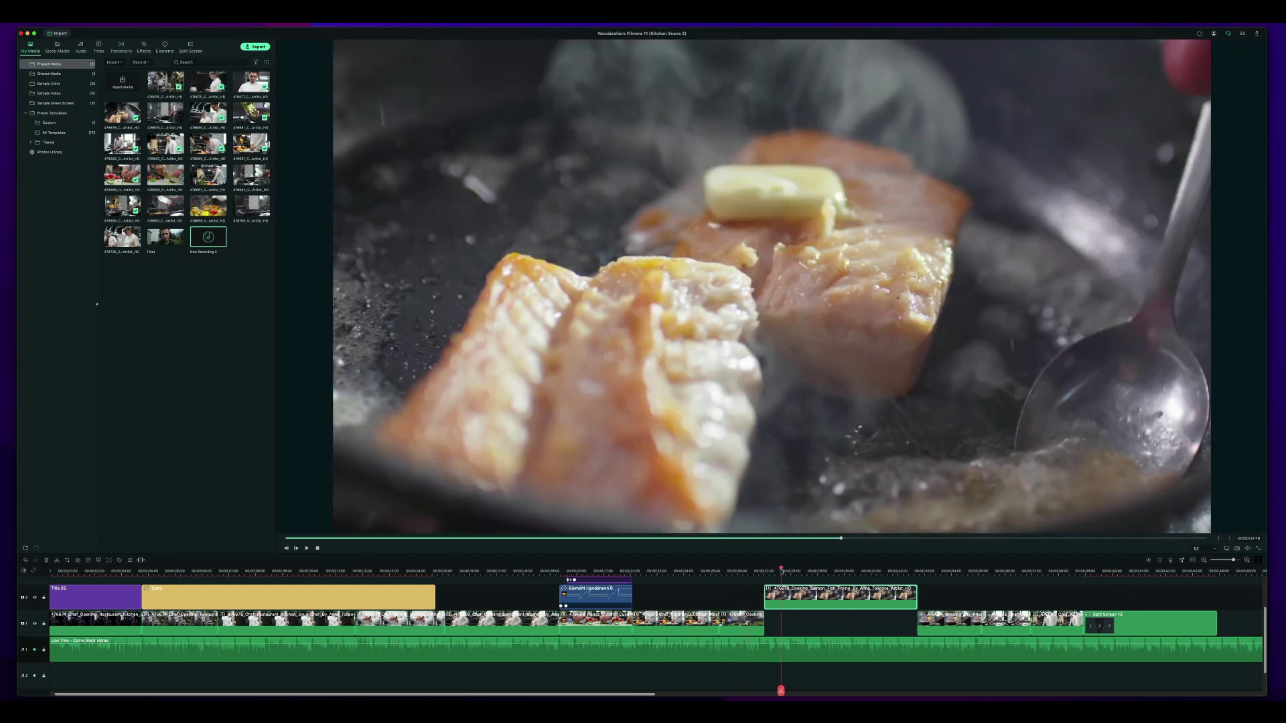
key(space)
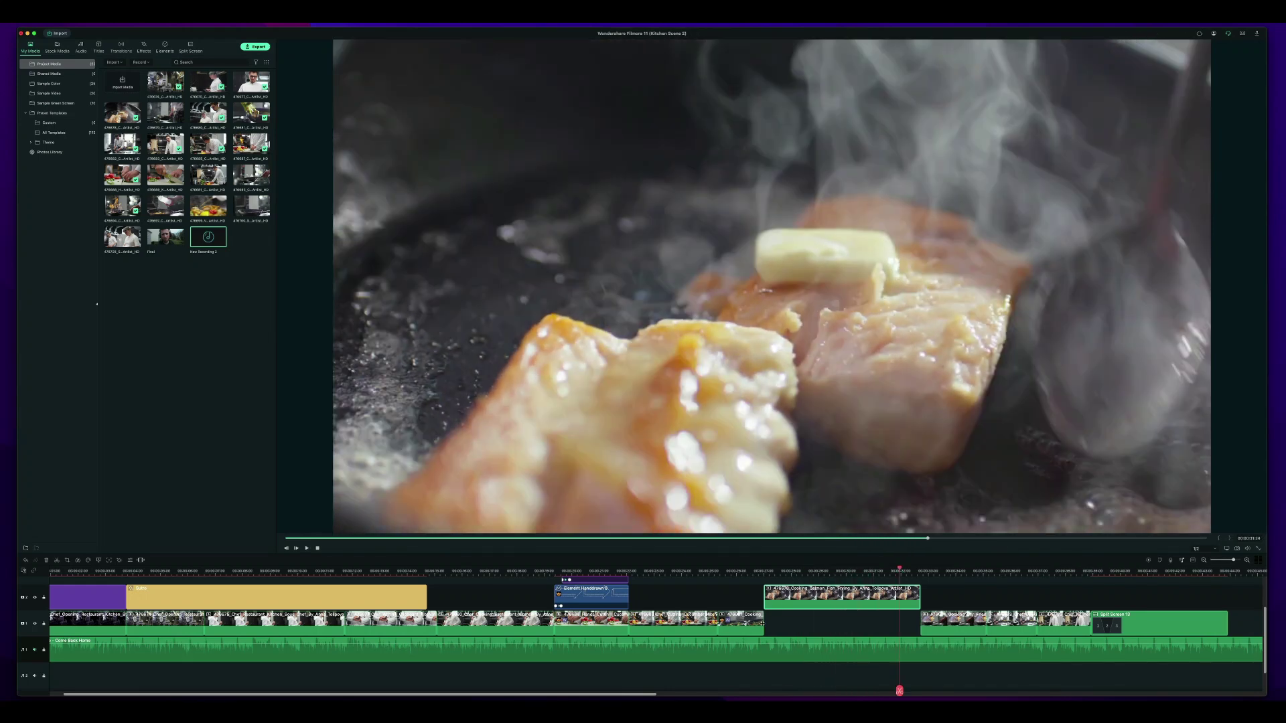
Extend the main-track clip and trim the salmon clip to end near 00:00:29
mouse_move(765, 621)
mouse_down()
mouse_move(862, 622)
mouse_move(759, 599)
mouse_up()
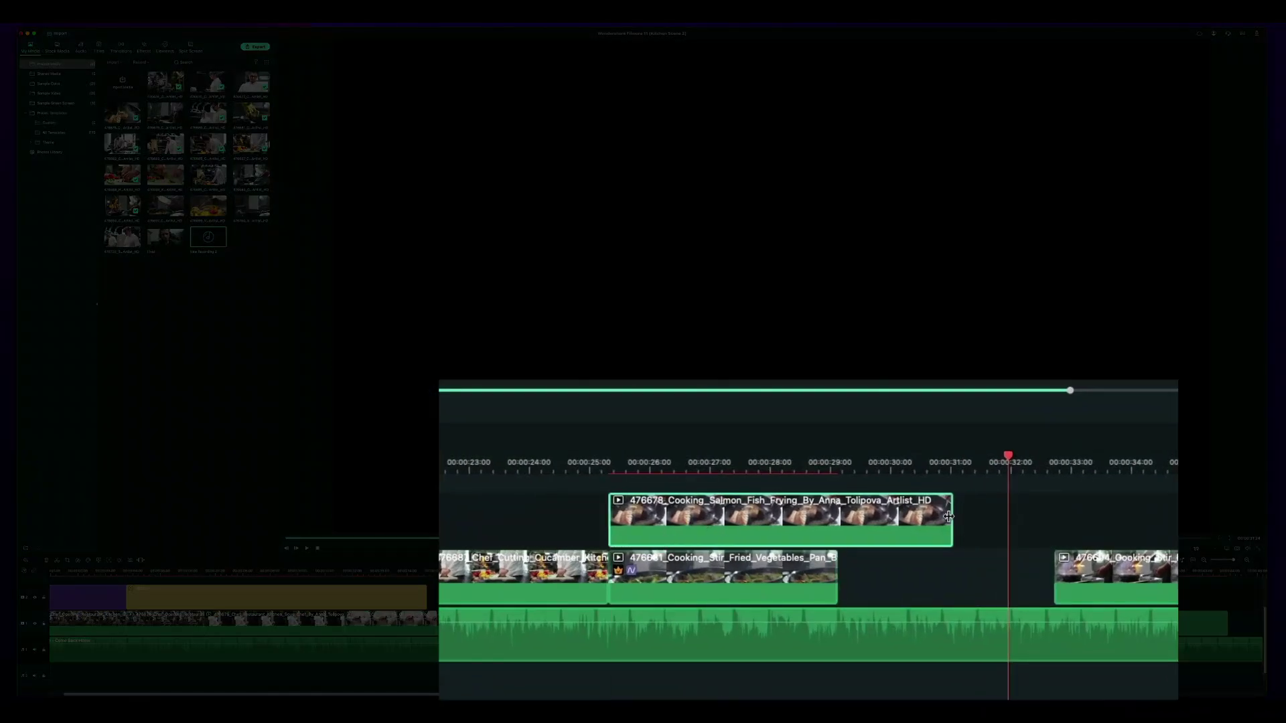
drag(951, 519, 826, 518)
click(698, 463)
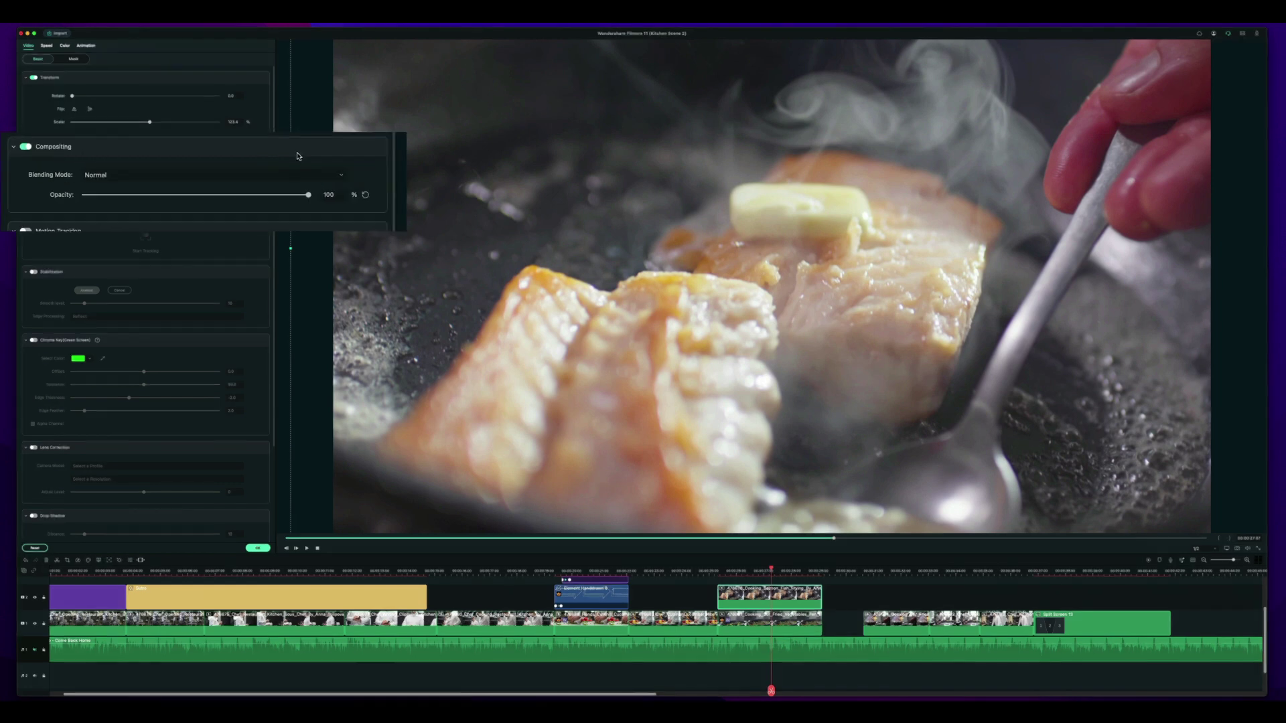
drag(346, 210, 317, 206)
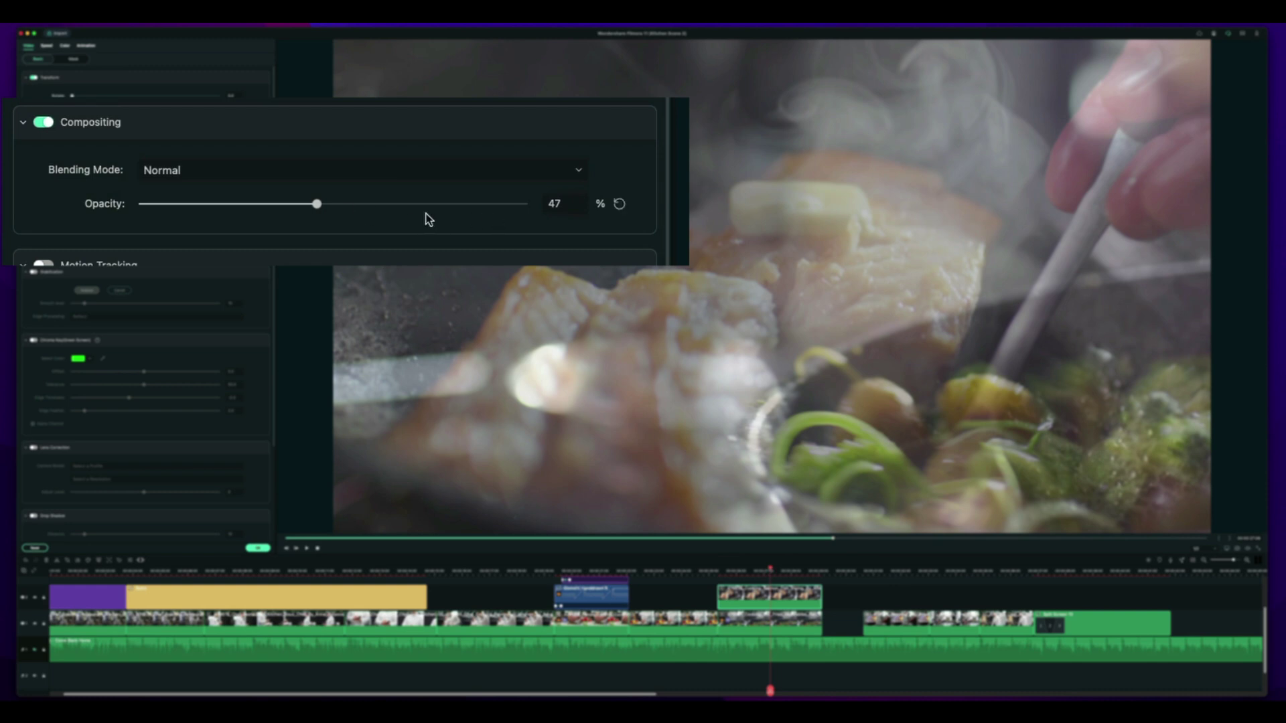
drag(319, 204, 554, 218)
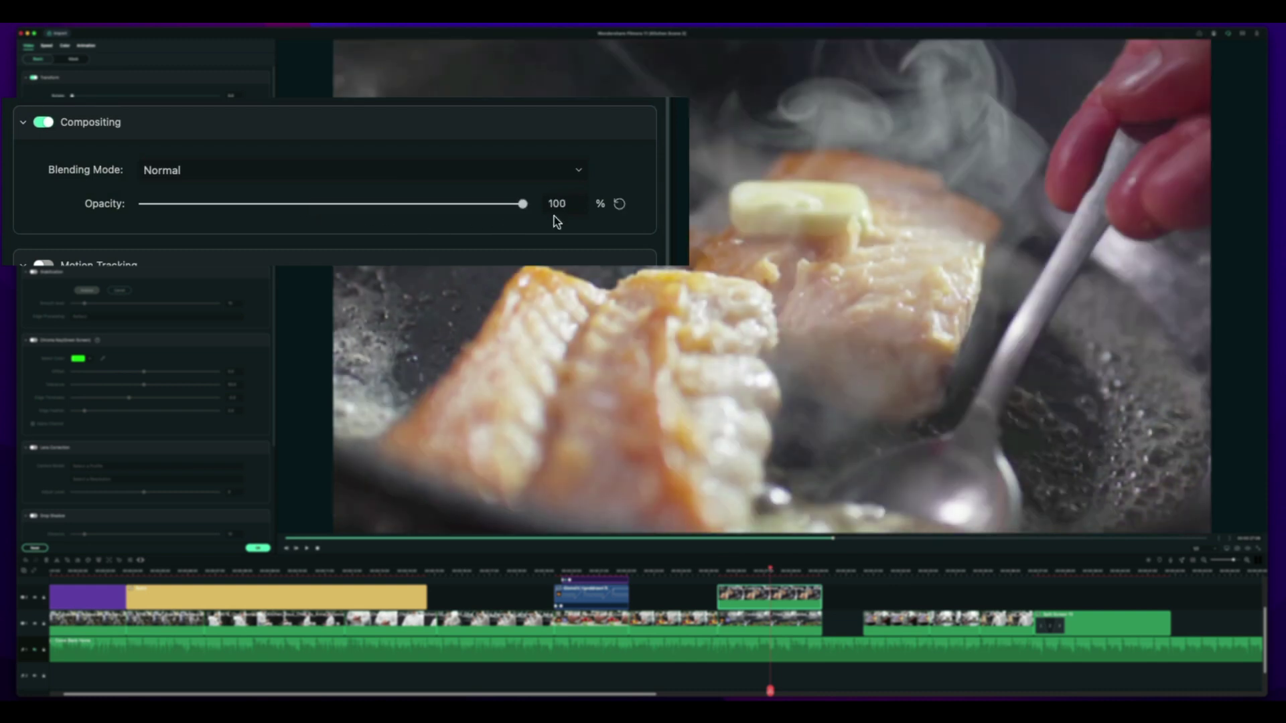
click(470, 172)
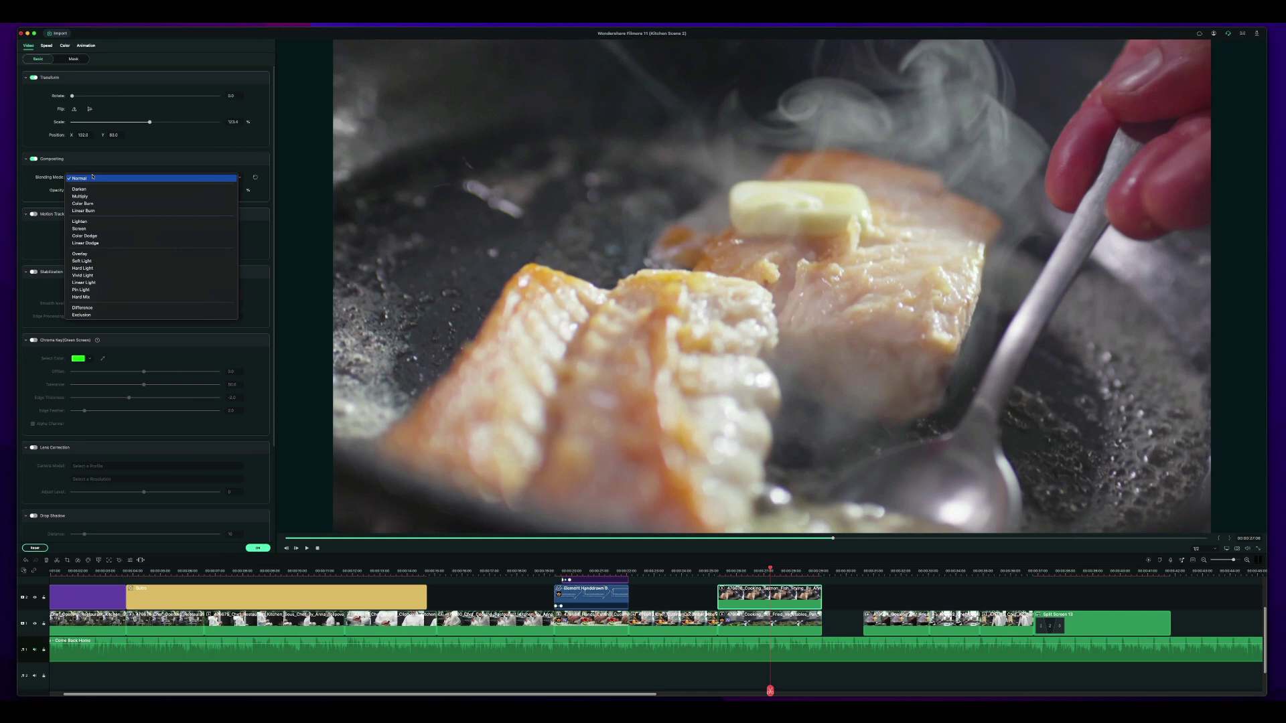
click(93, 177)
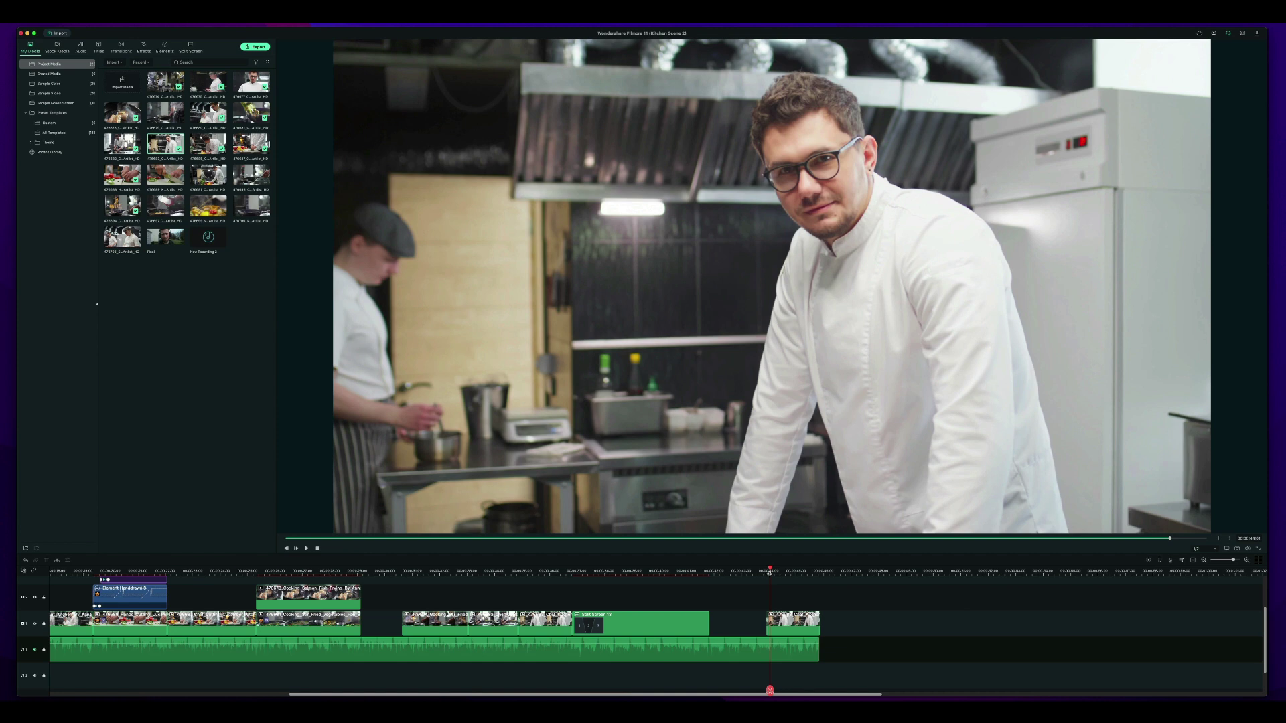
Move and lengthen the closing chef clip past the music, parking the playhead at 00:00:42:14
drag(770, 571, 772, 571)
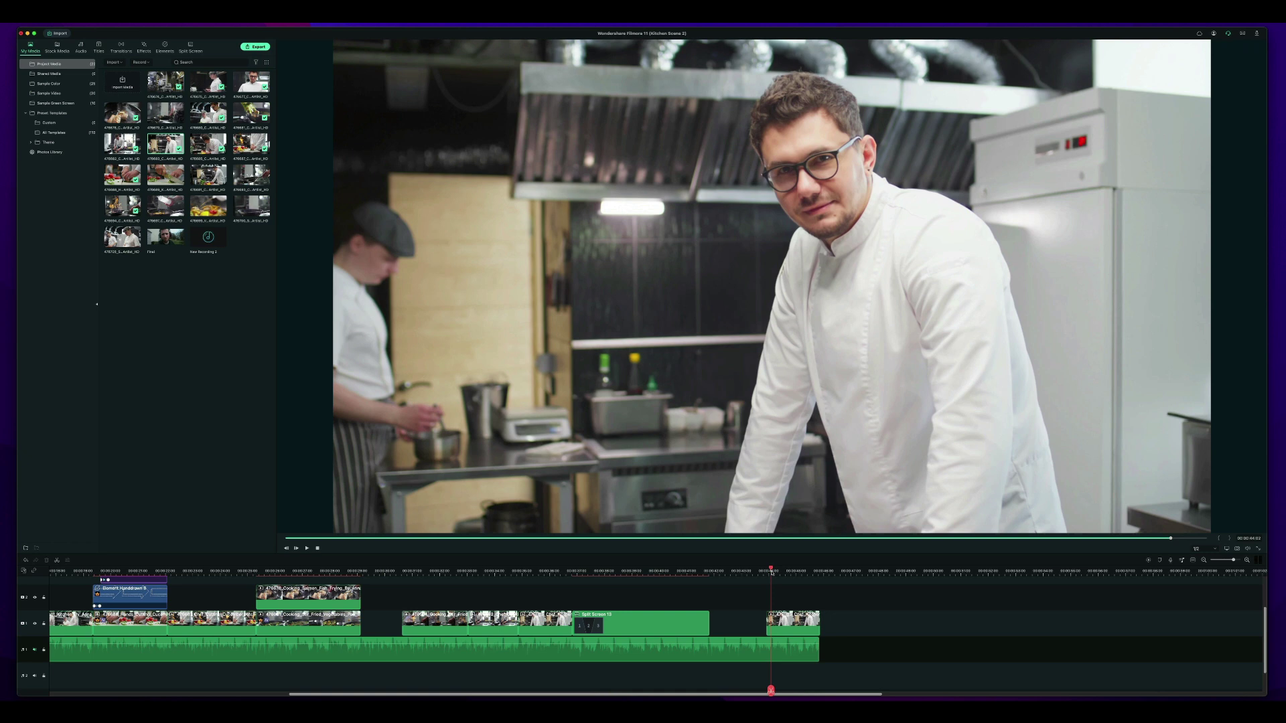
key(space)
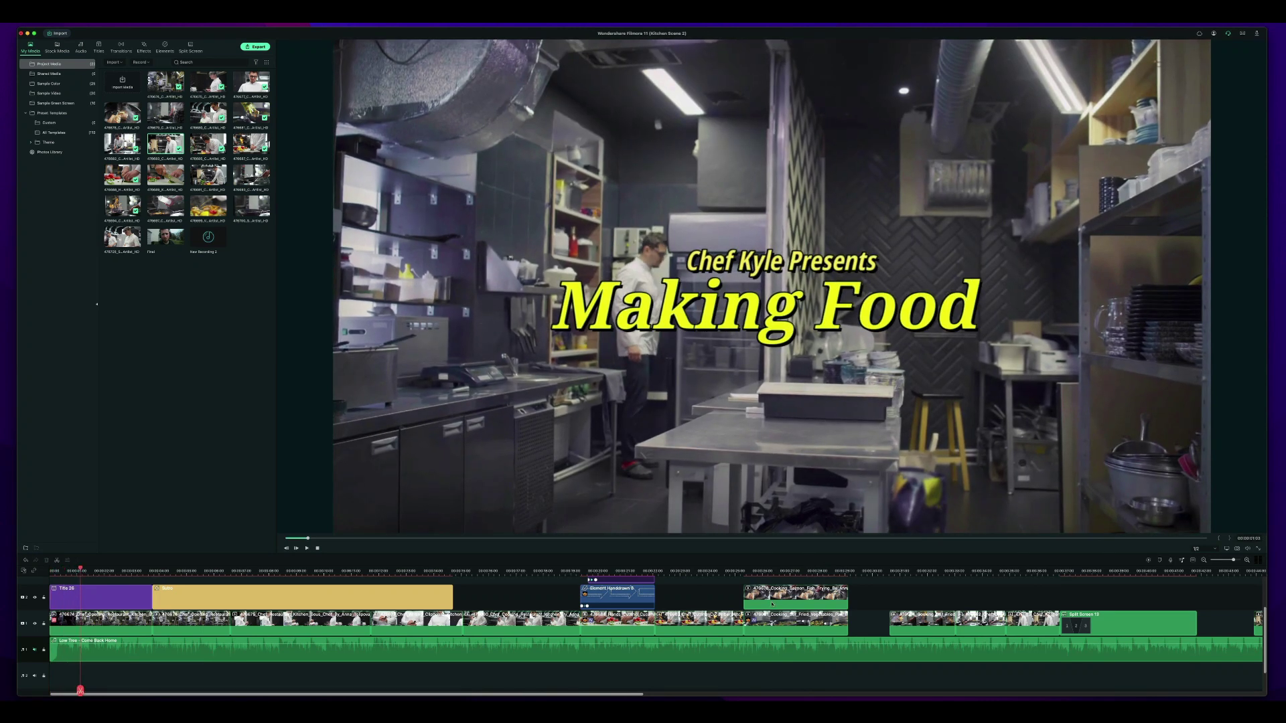
scroll(780, 600, right, 8)
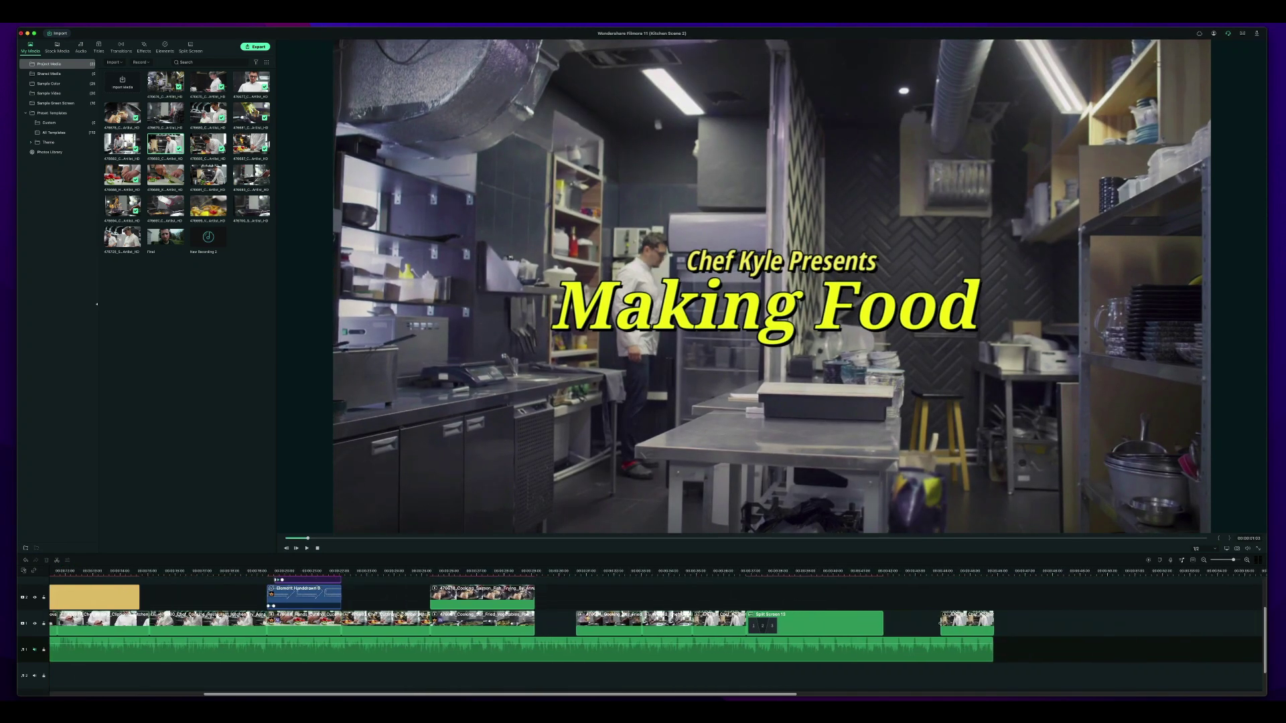
drag(967, 623, 901, 571)
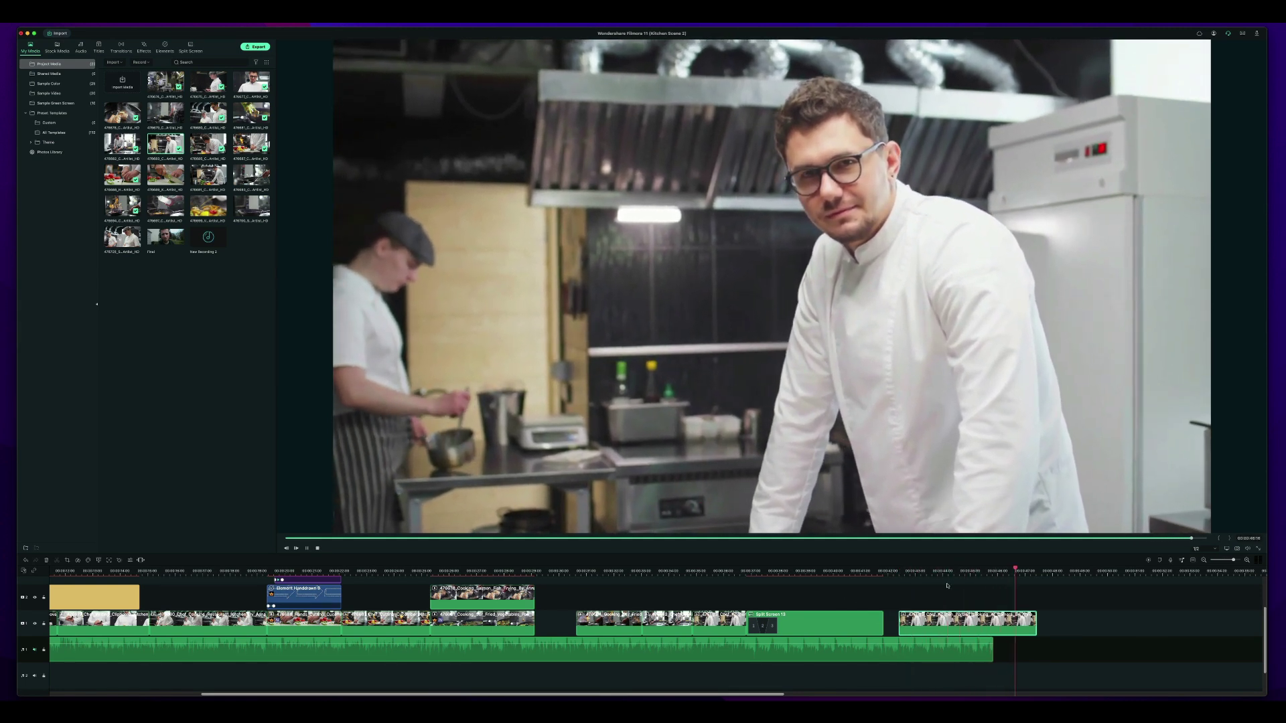
key(space)
click(905, 571)
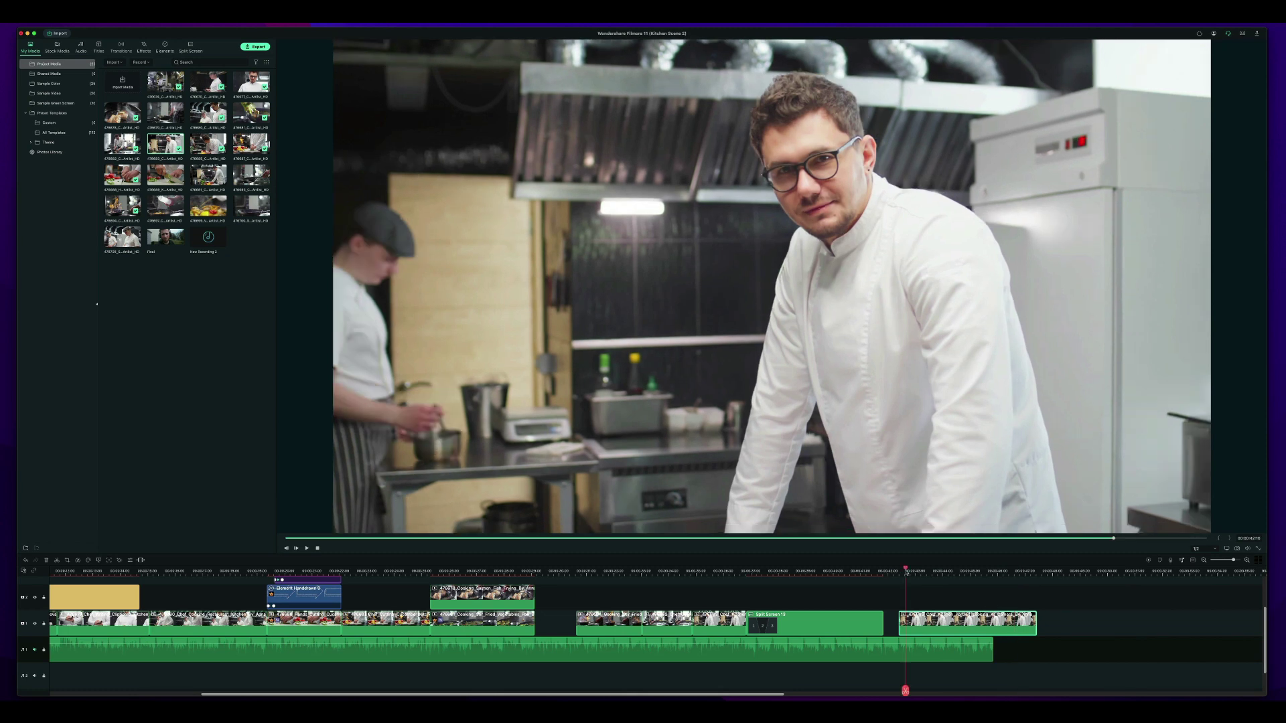
key(Left)
key(Left)
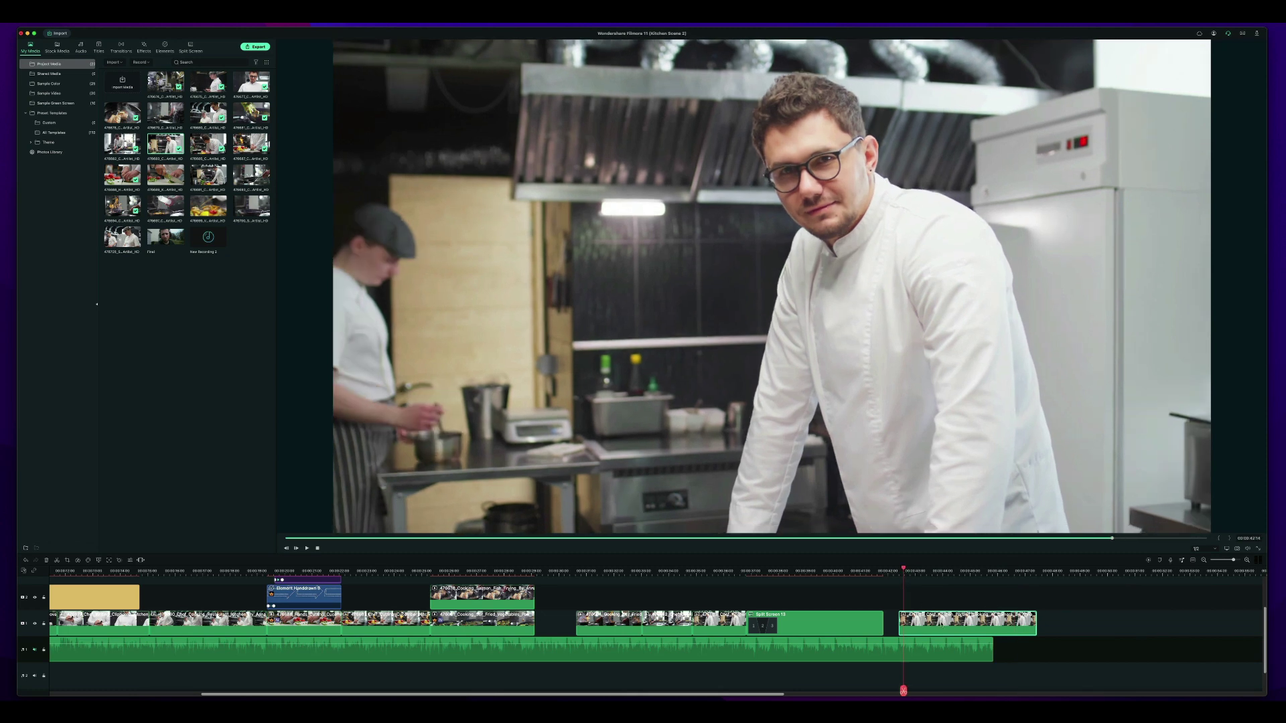
Turn on stabilization for the chef clip and preview the shot
double_click(940, 626)
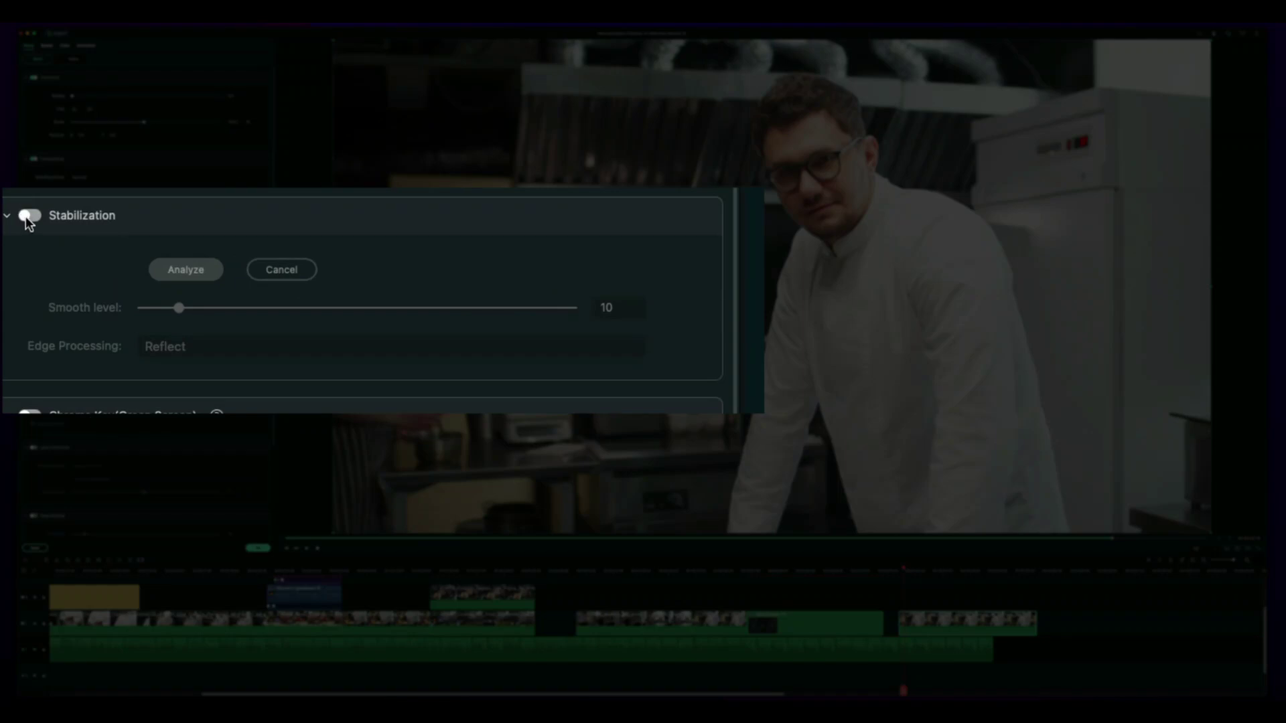
click(26, 216)
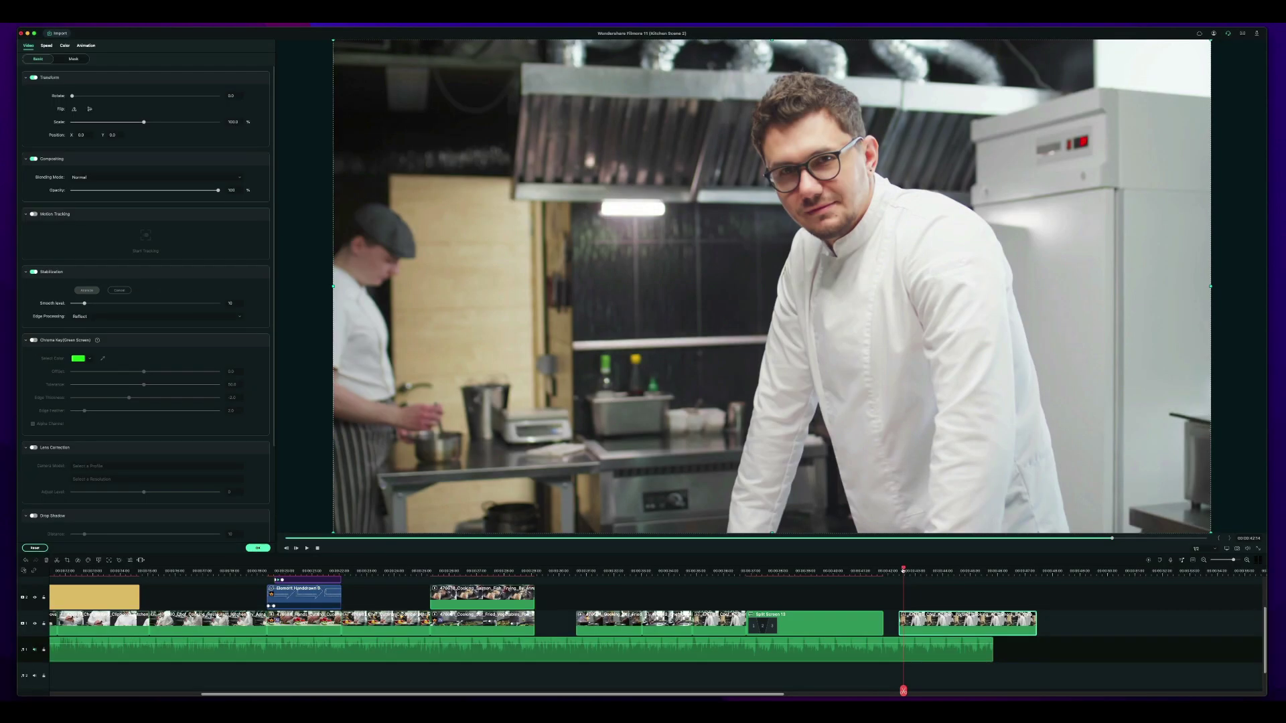
key(space)
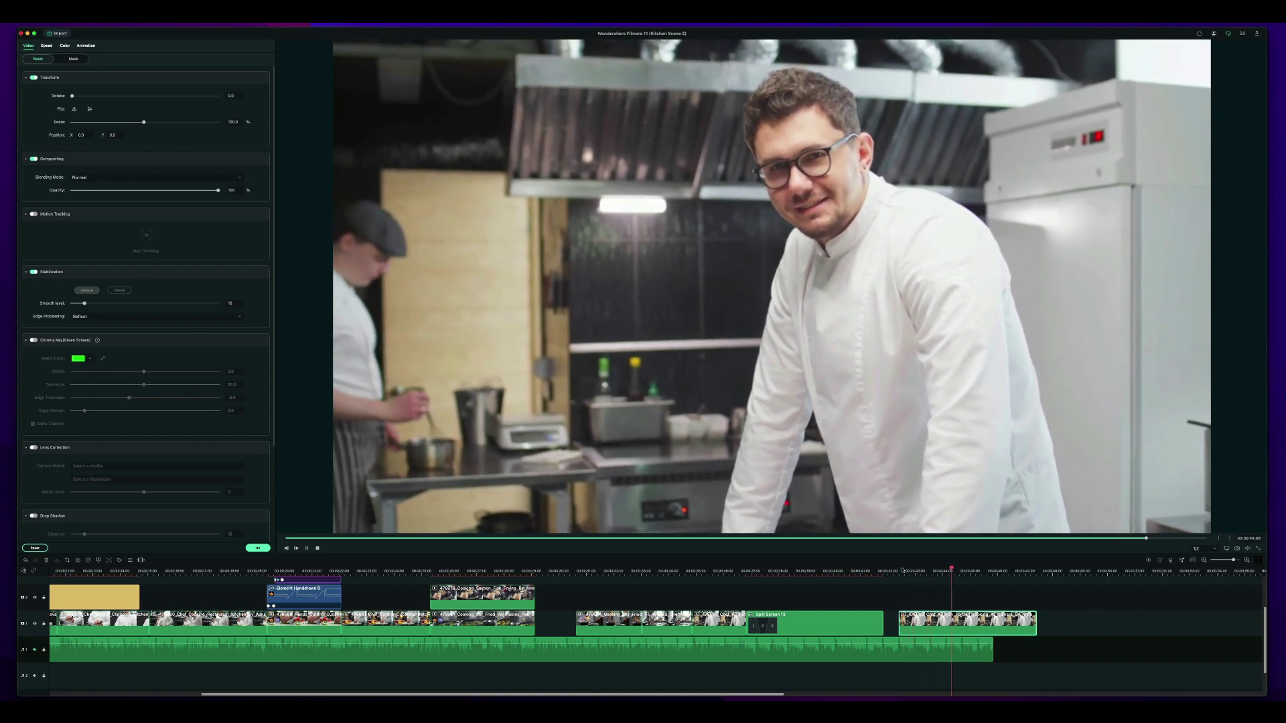
key(space)
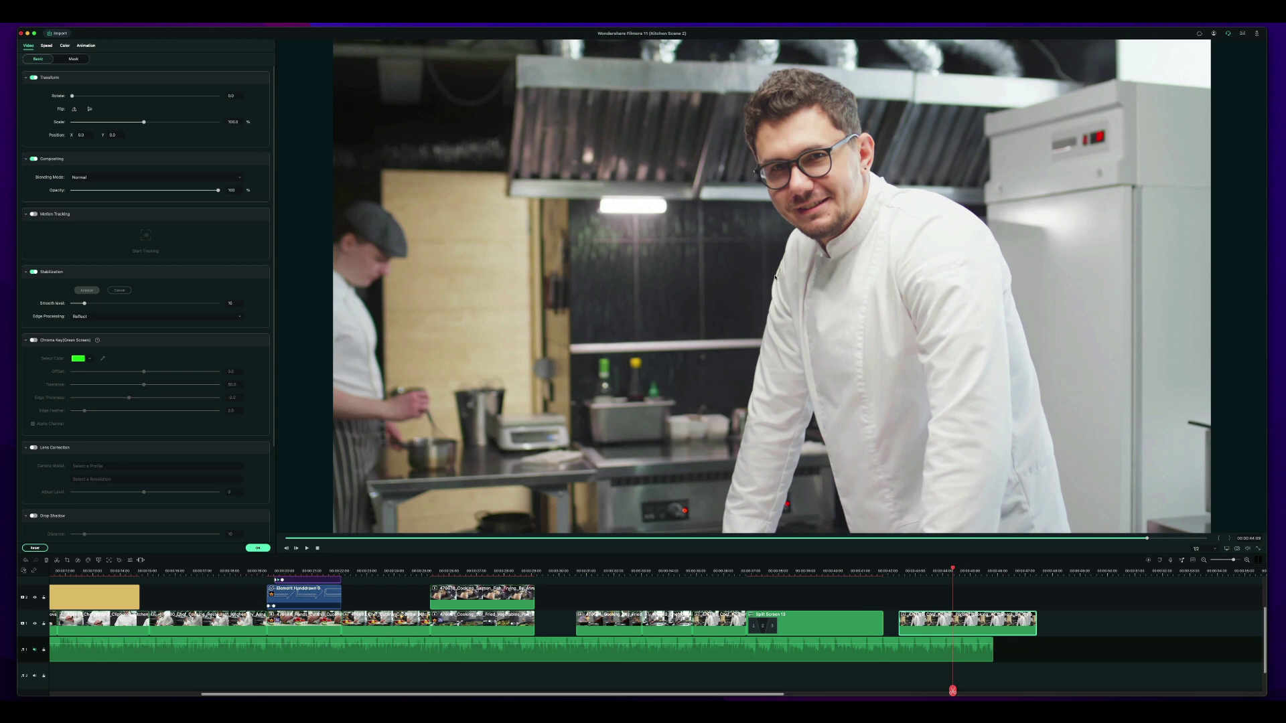
click(907, 575)
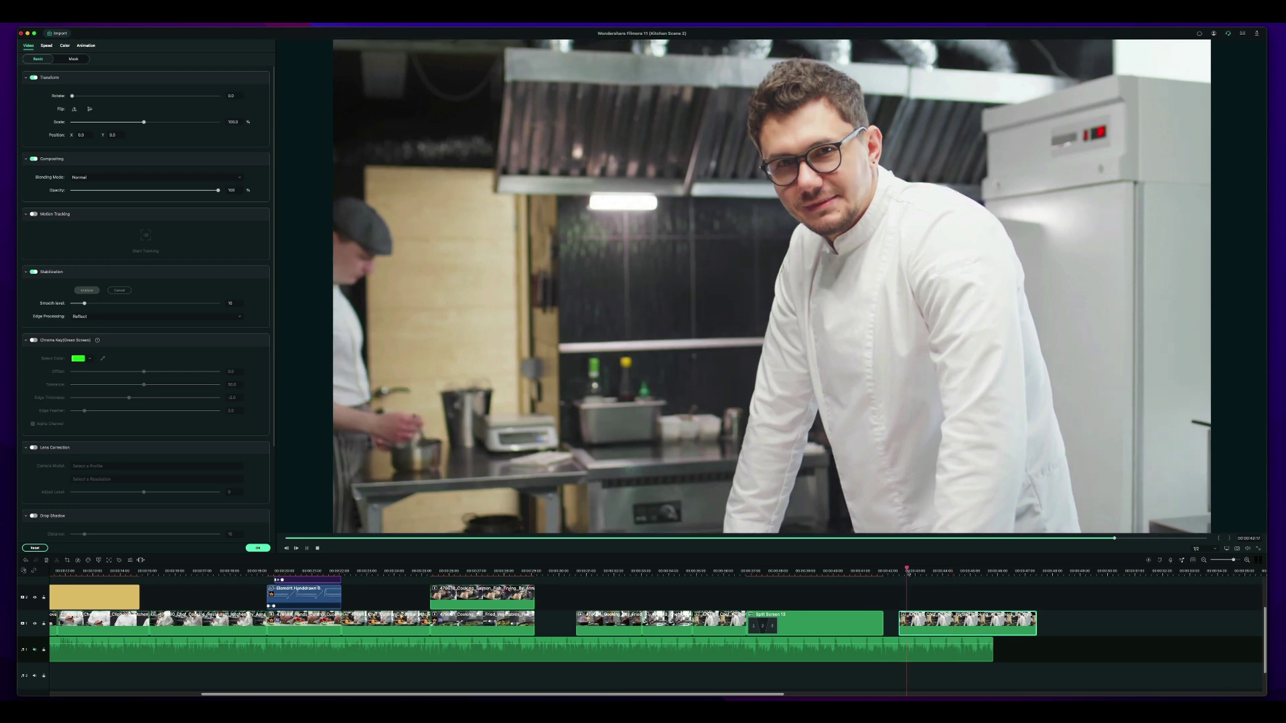
key(space)
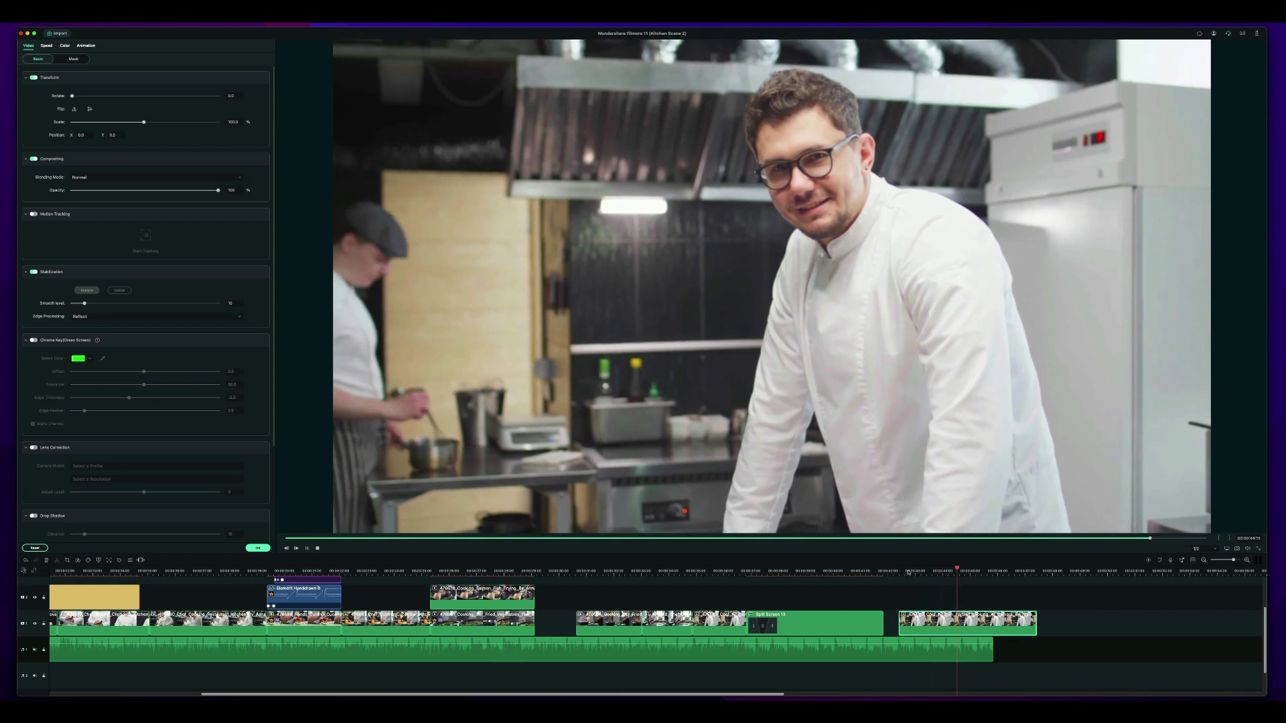
click(913, 574)
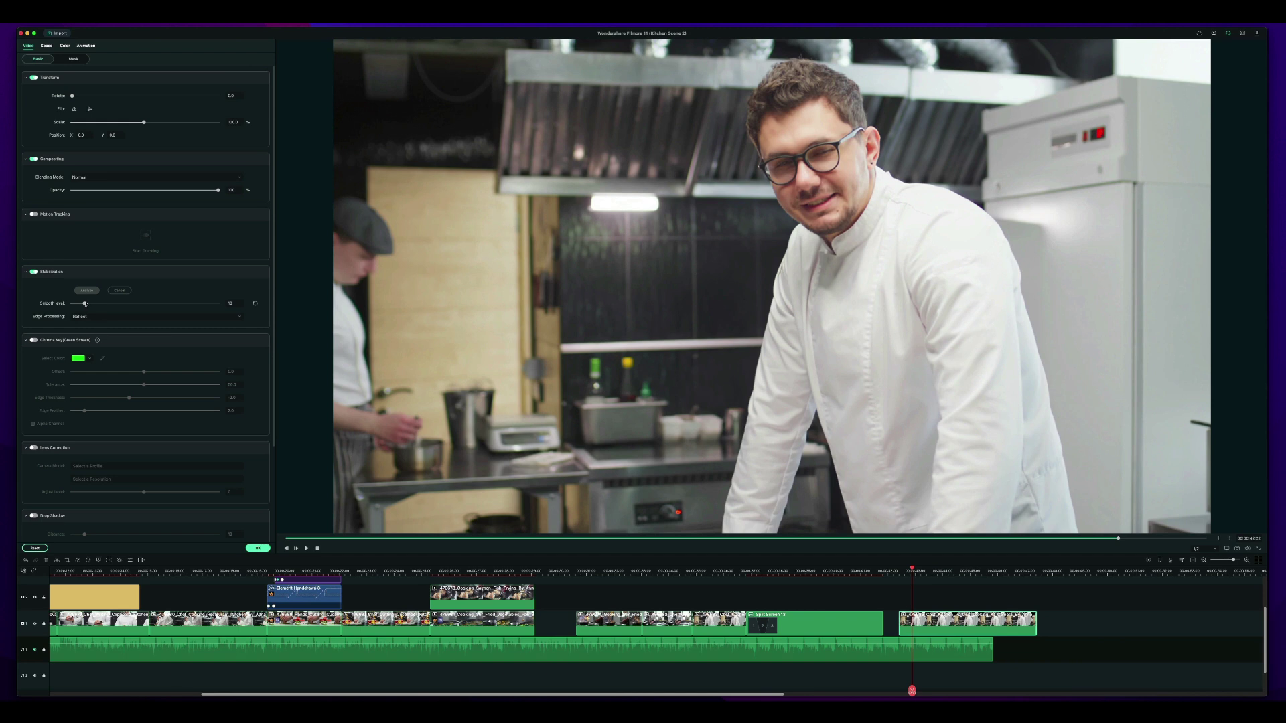
Raise stabilization smoothing to 48, preview it, then lower it to about 35
drag(86, 304, 144, 307)
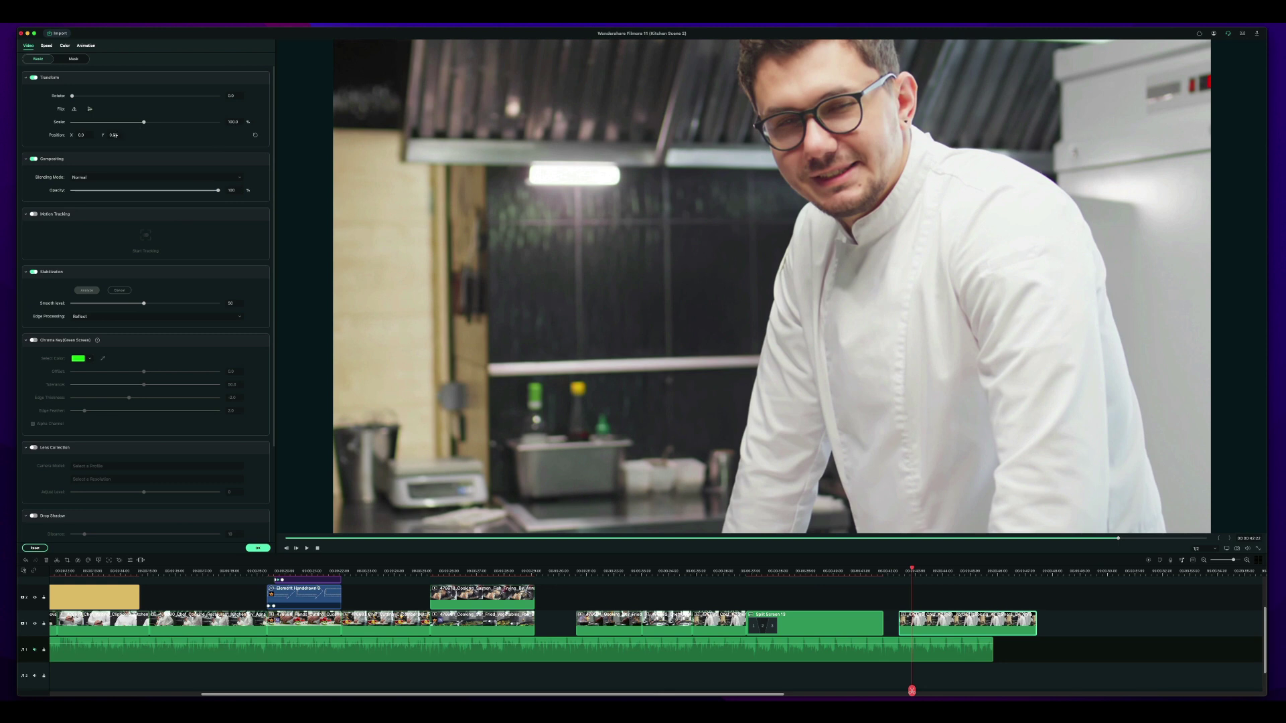
key(space)
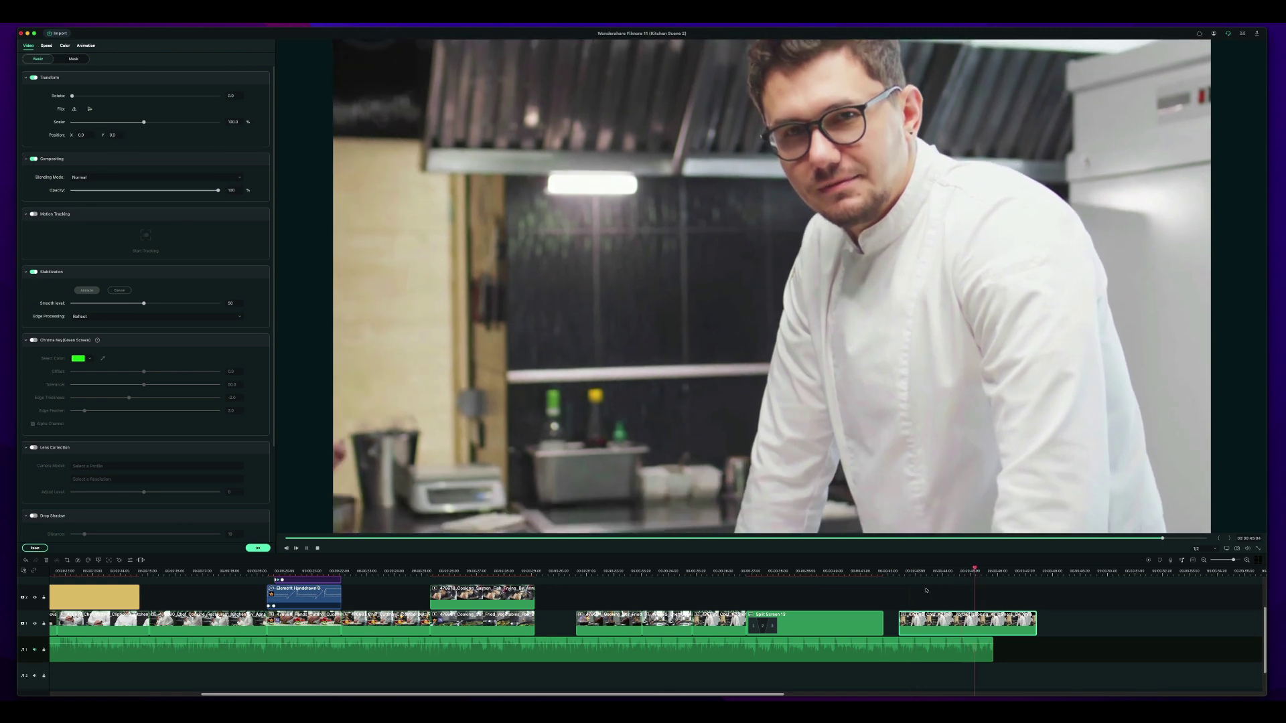
key(space)
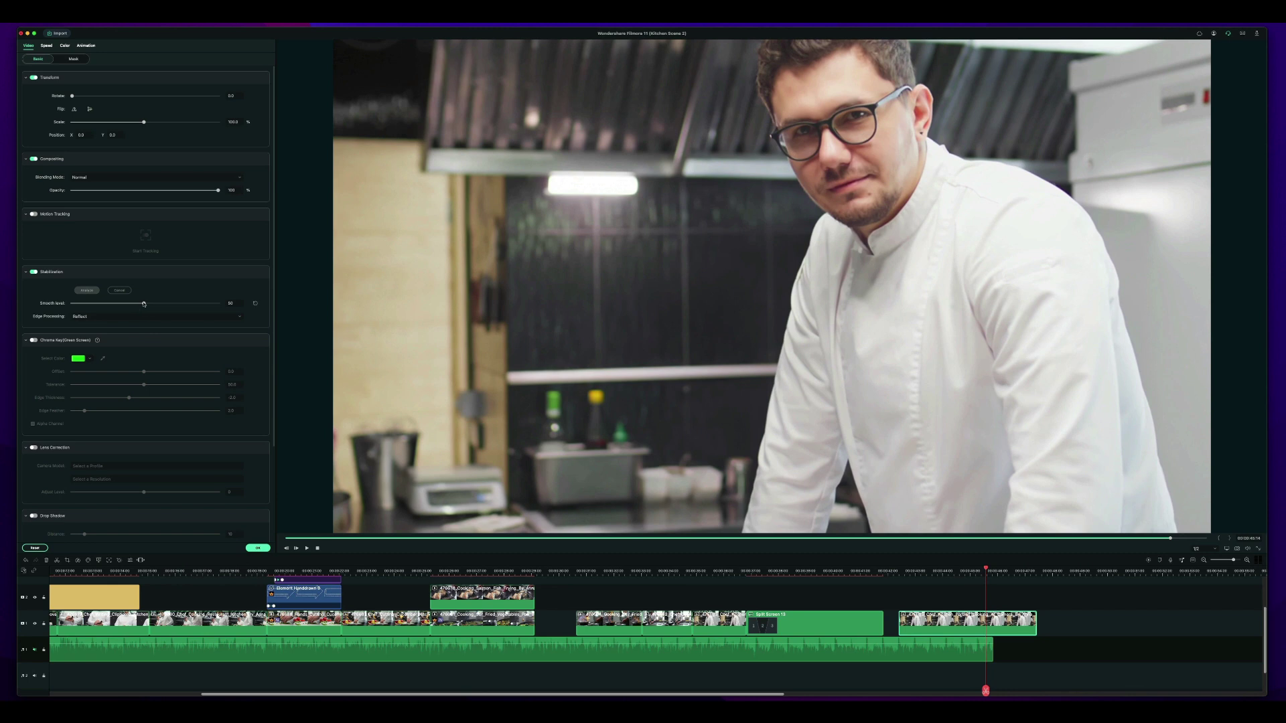
drag(143, 304, 71, 304)
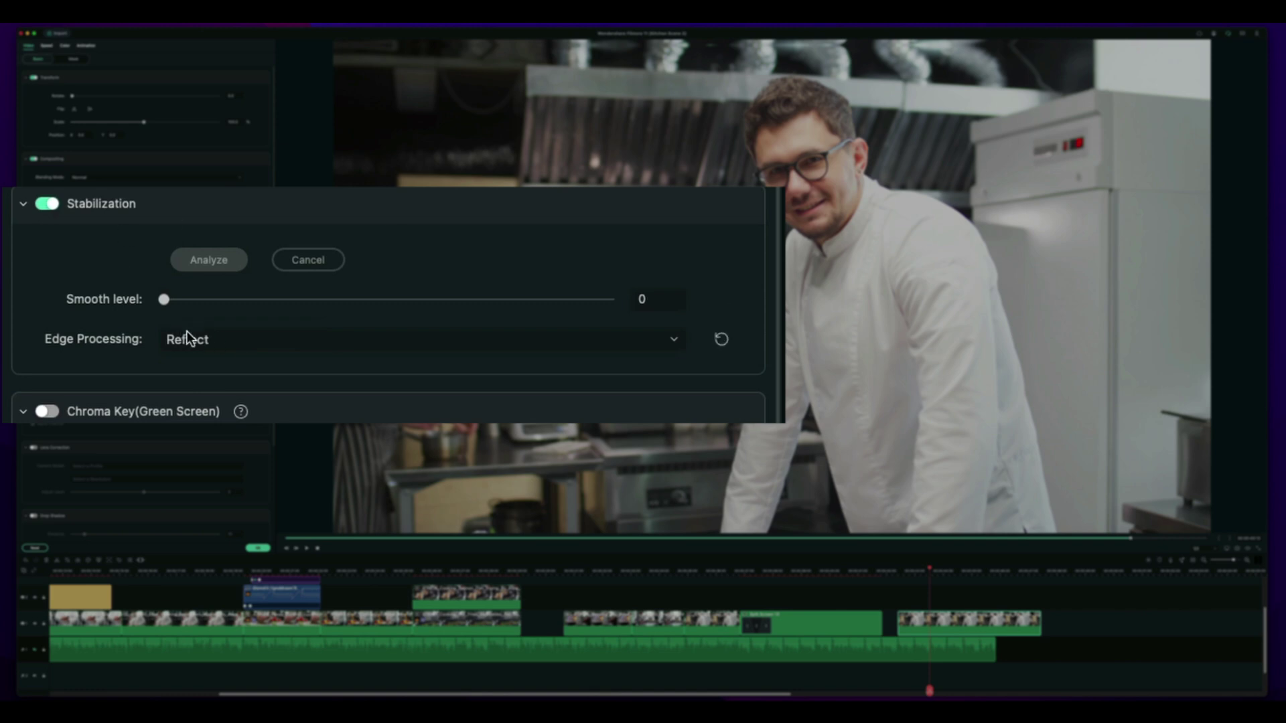
Set stabilization Edge Processing to None and replay the chef clip from 42:17
click(223, 343)
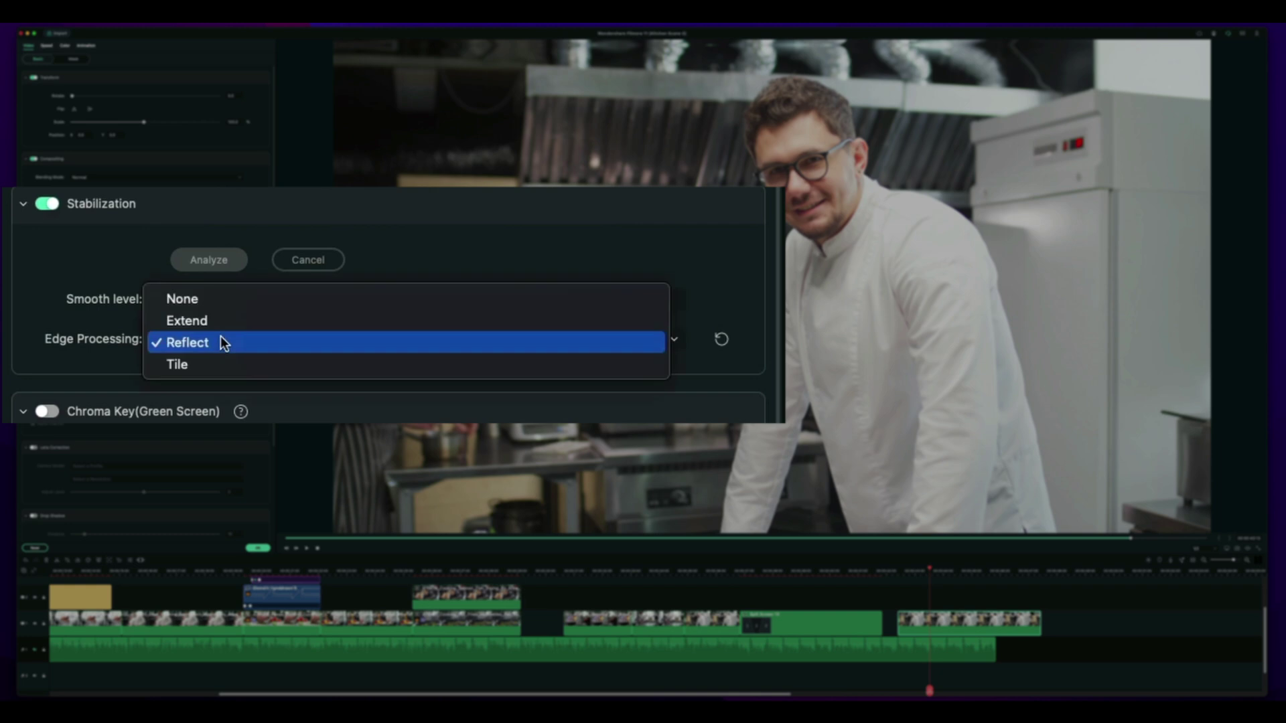
click(201, 301)
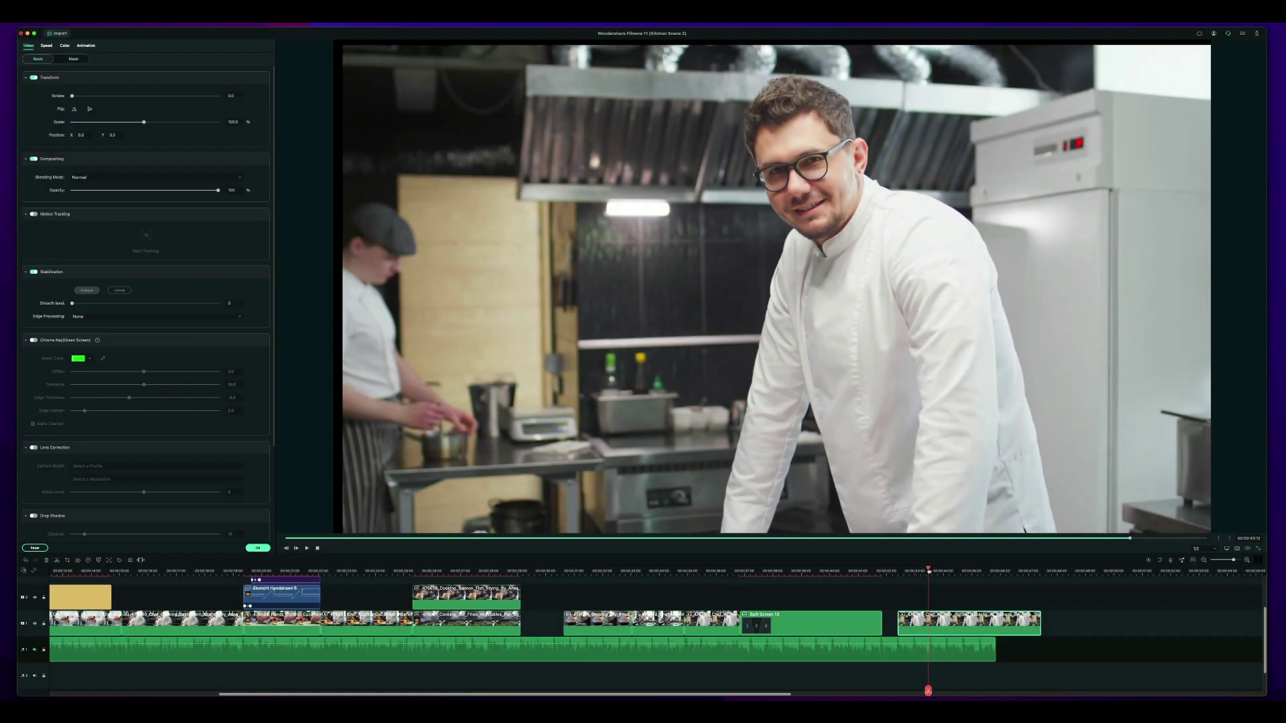
drag(929, 570, 908, 570)
key(space)
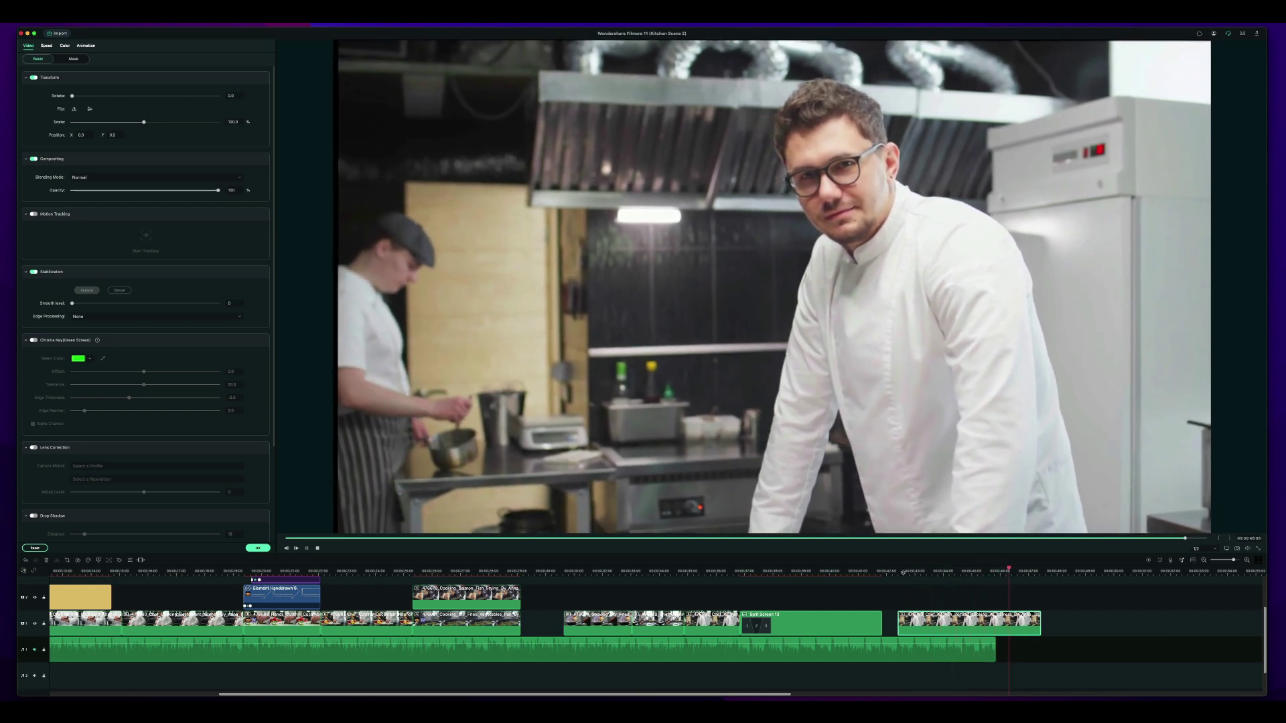
drag(1010, 689, 905, 691)
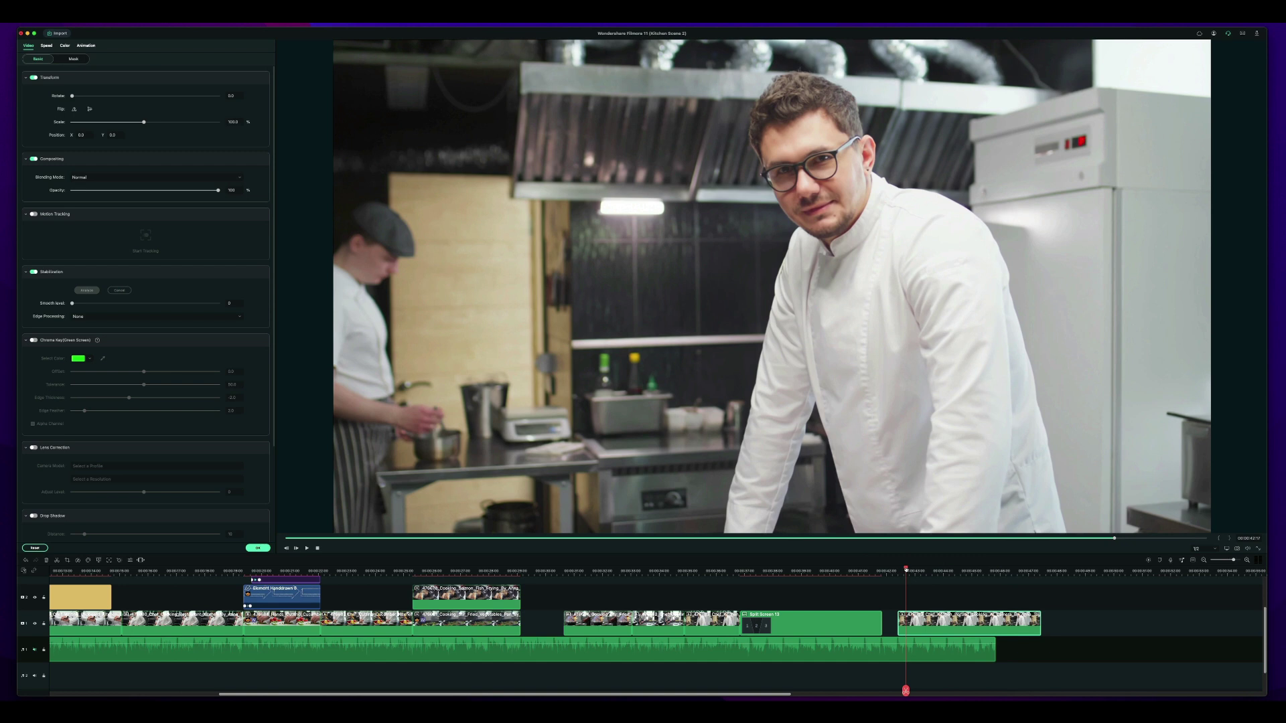
key(space)
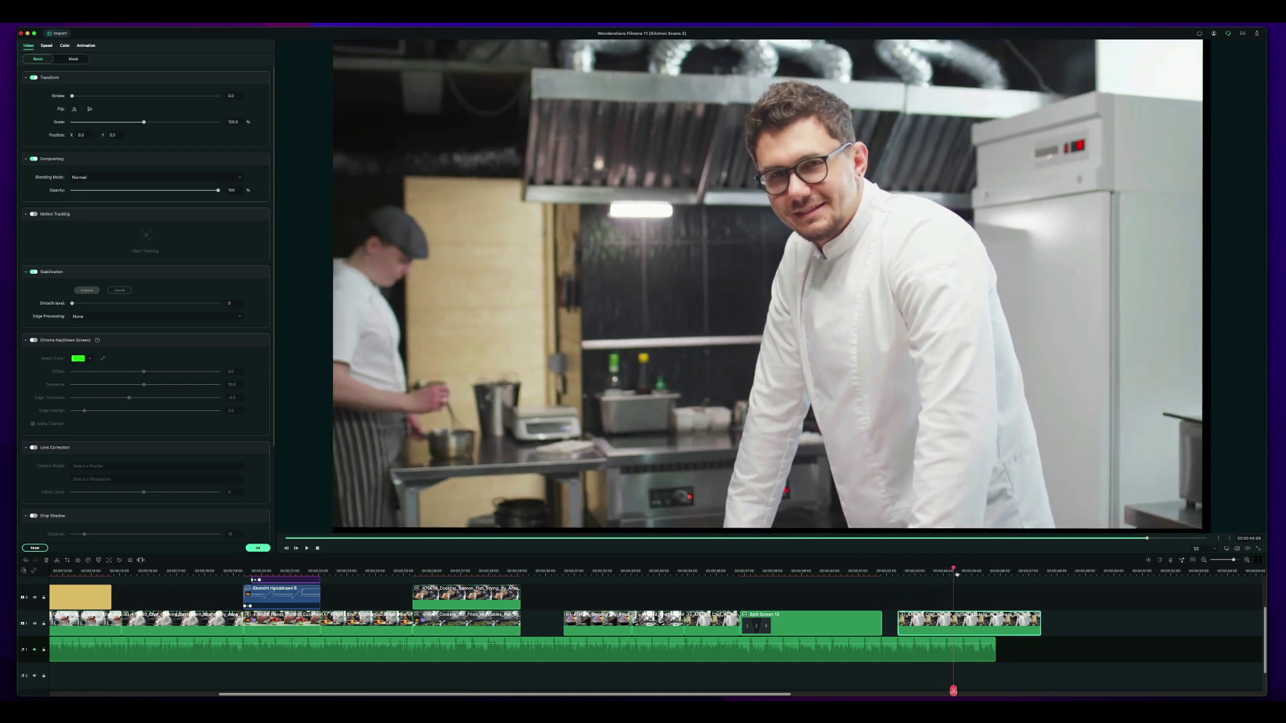
drag(1010, 574, 951, 572)
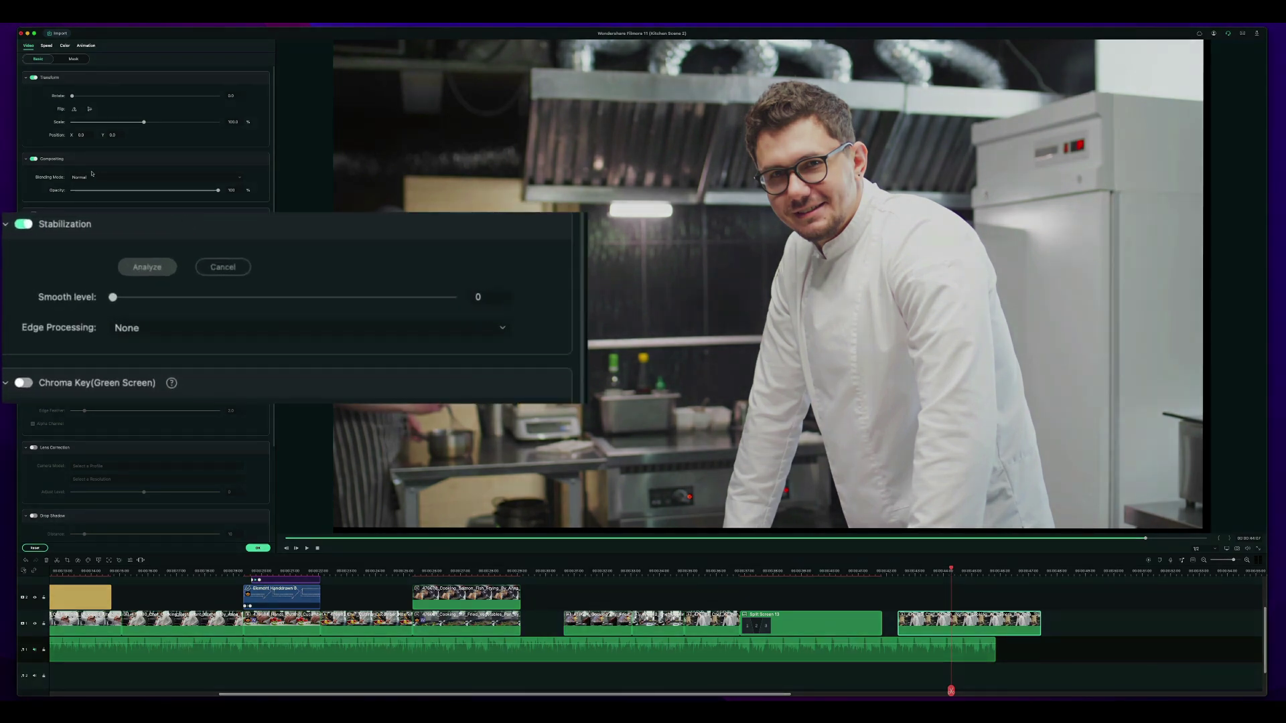
Try Extend edge processing, then switch it back to Reflect
click(150, 328)
click(145, 348)
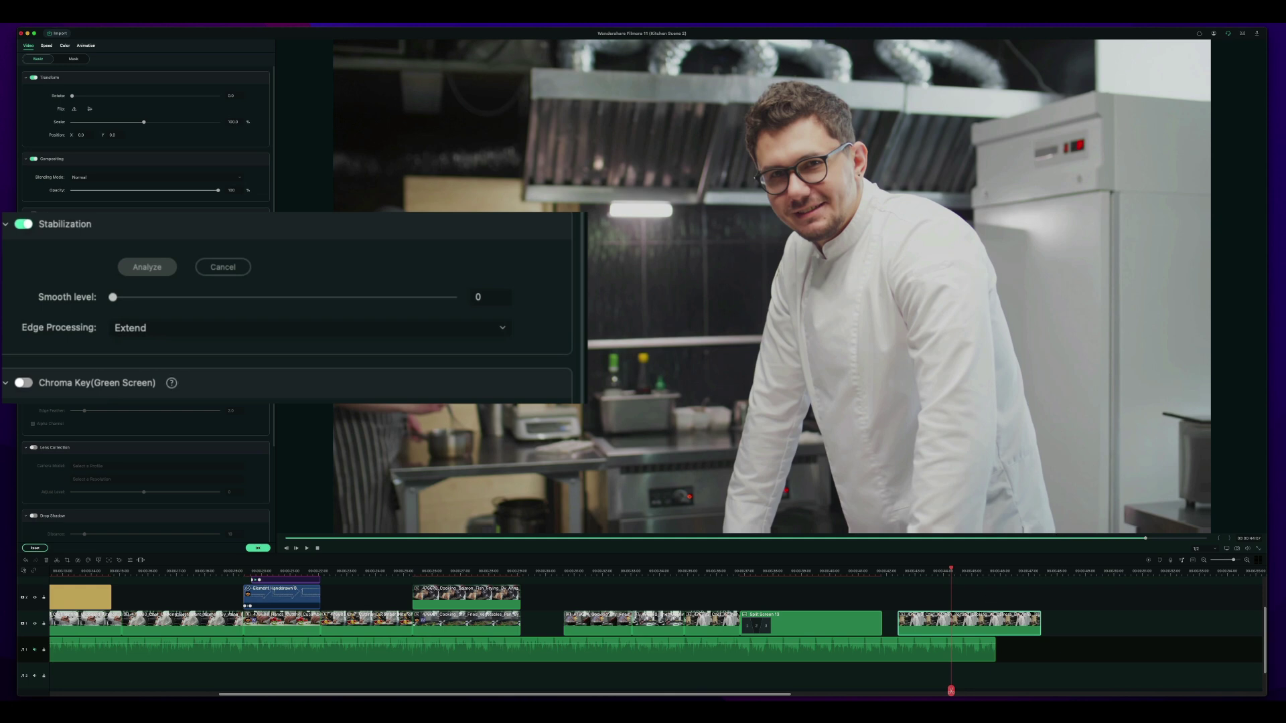
click(149, 330)
click(164, 337)
click(164, 341)
click(144, 346)
Replay the chef clip to check the Reflect edges, then zoom the timeline out
click(905, 572)
key(space)
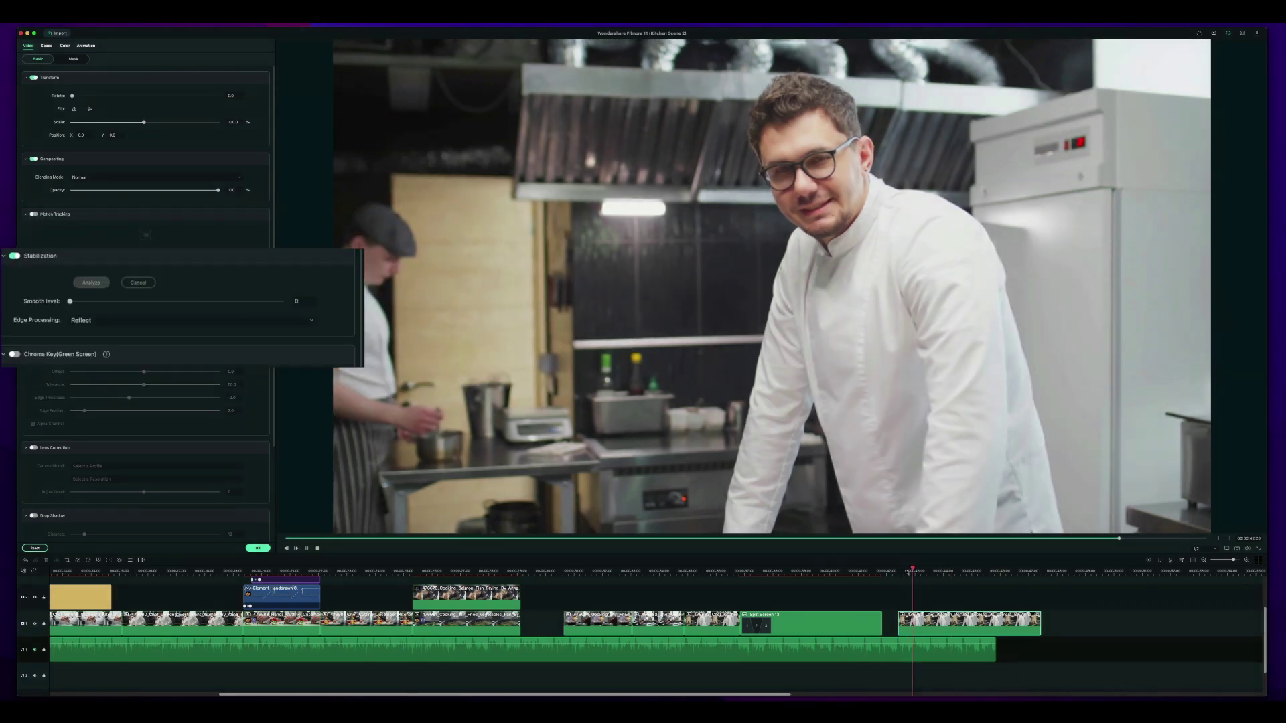
key(space)
click(81, 318)
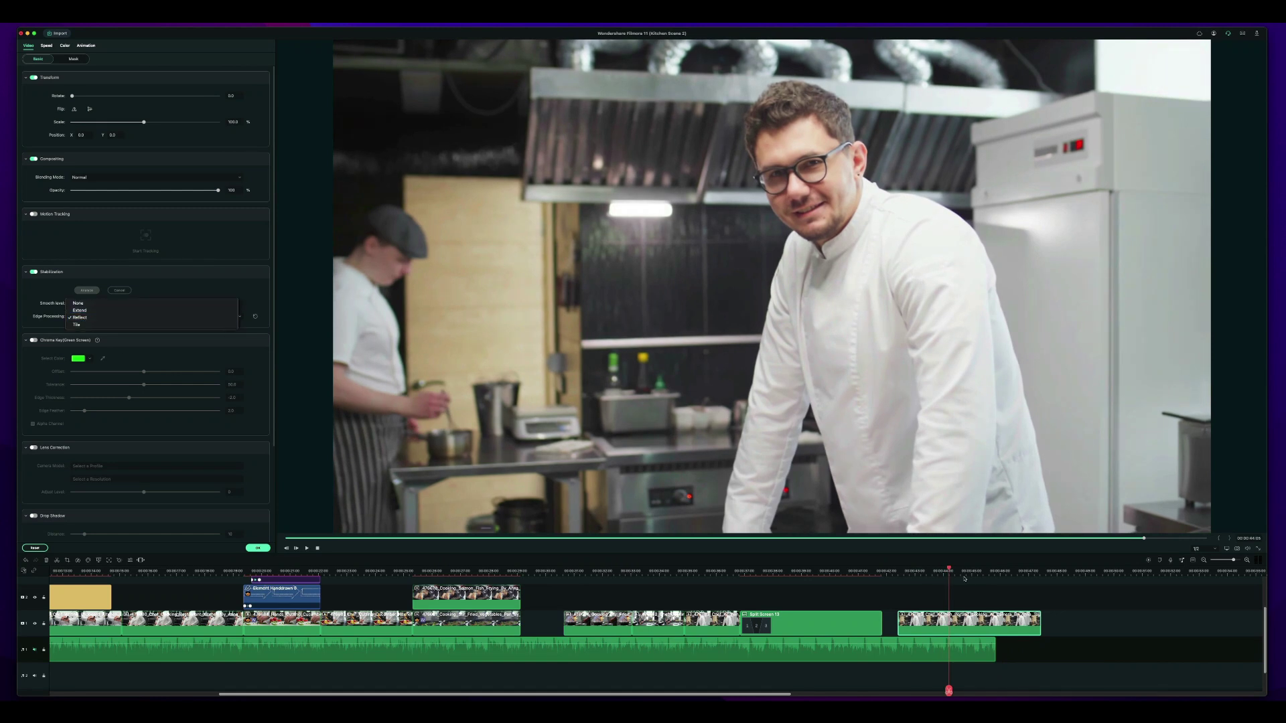
click(911, 570)
key(space)
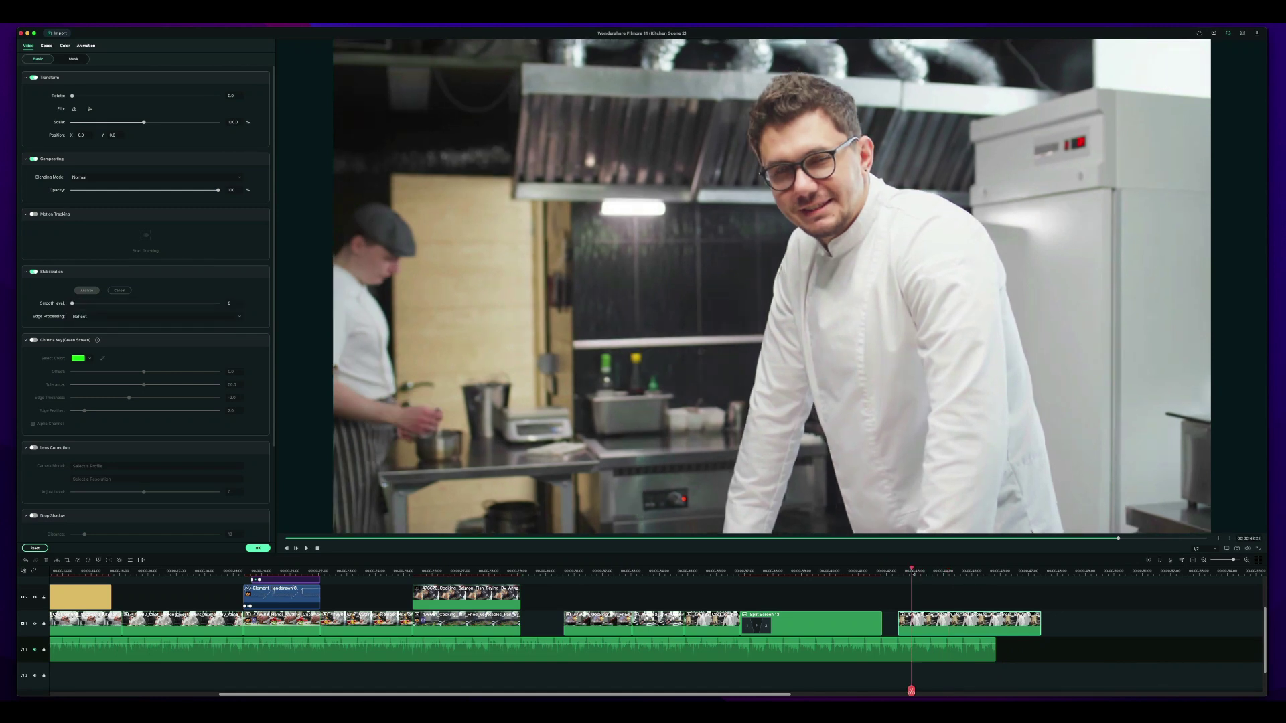
key(space)
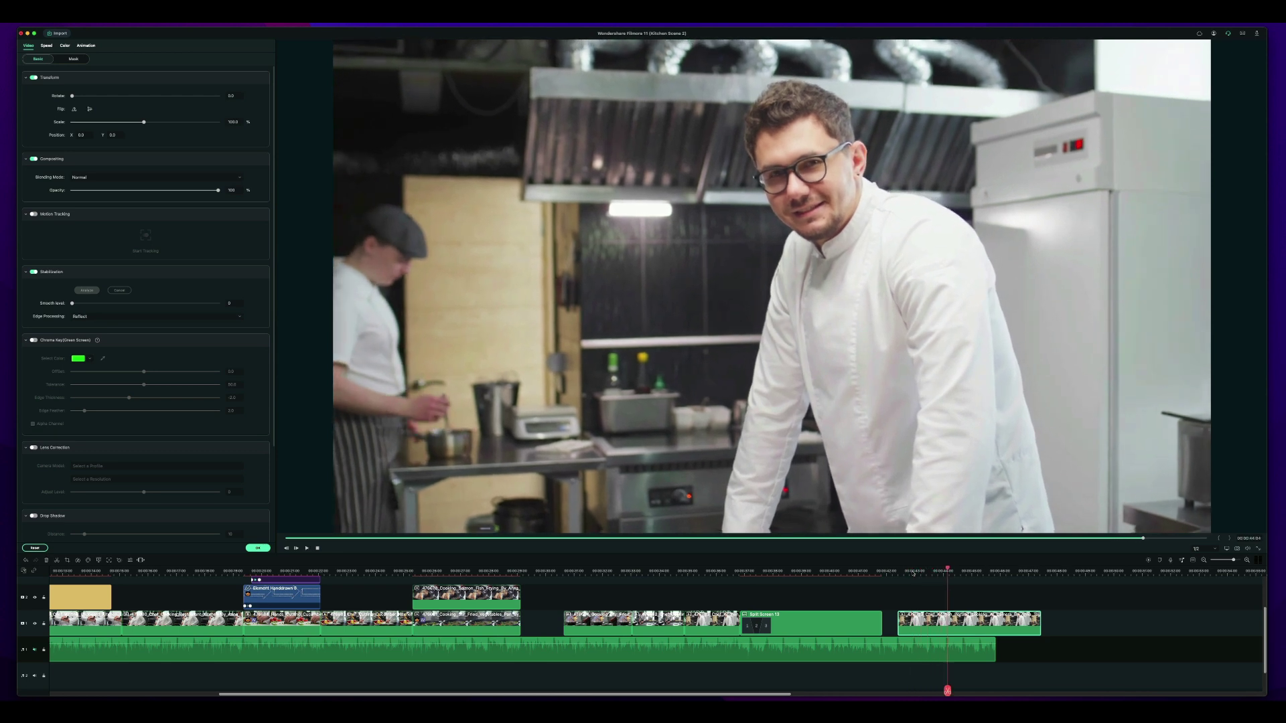
key(space)
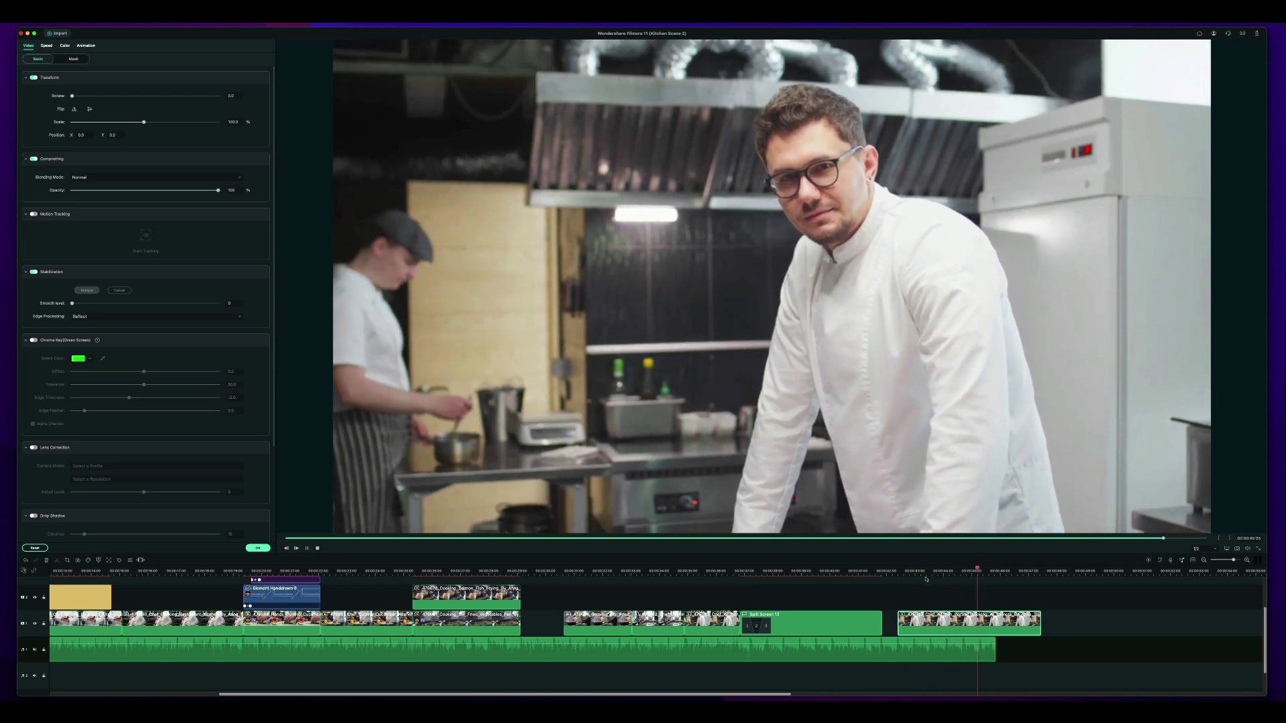
key(space)
key(super+minus)
key(super+minus)
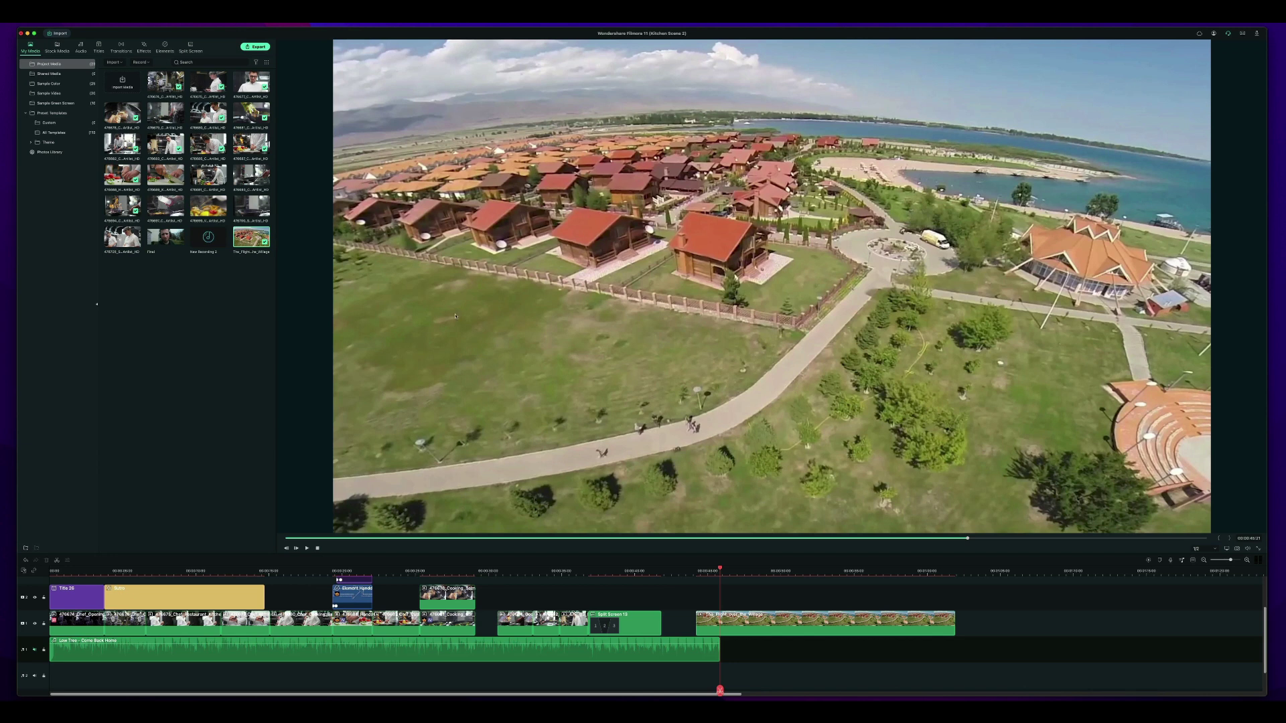
Select the aerial village flight clip on the timeline
click(768, 619)
Enable lens correction on the village clip with GoPro Hero 7 at 4K SuperView
double_click(768, 619)
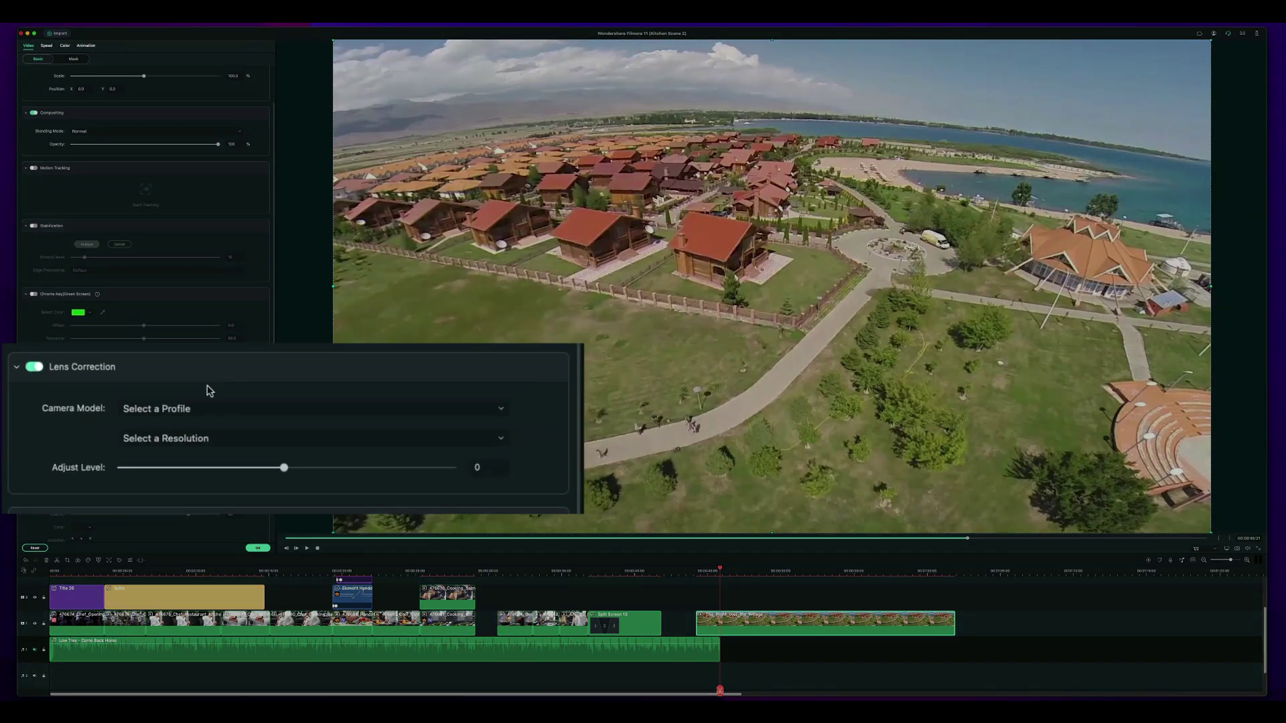
click(167, 411)
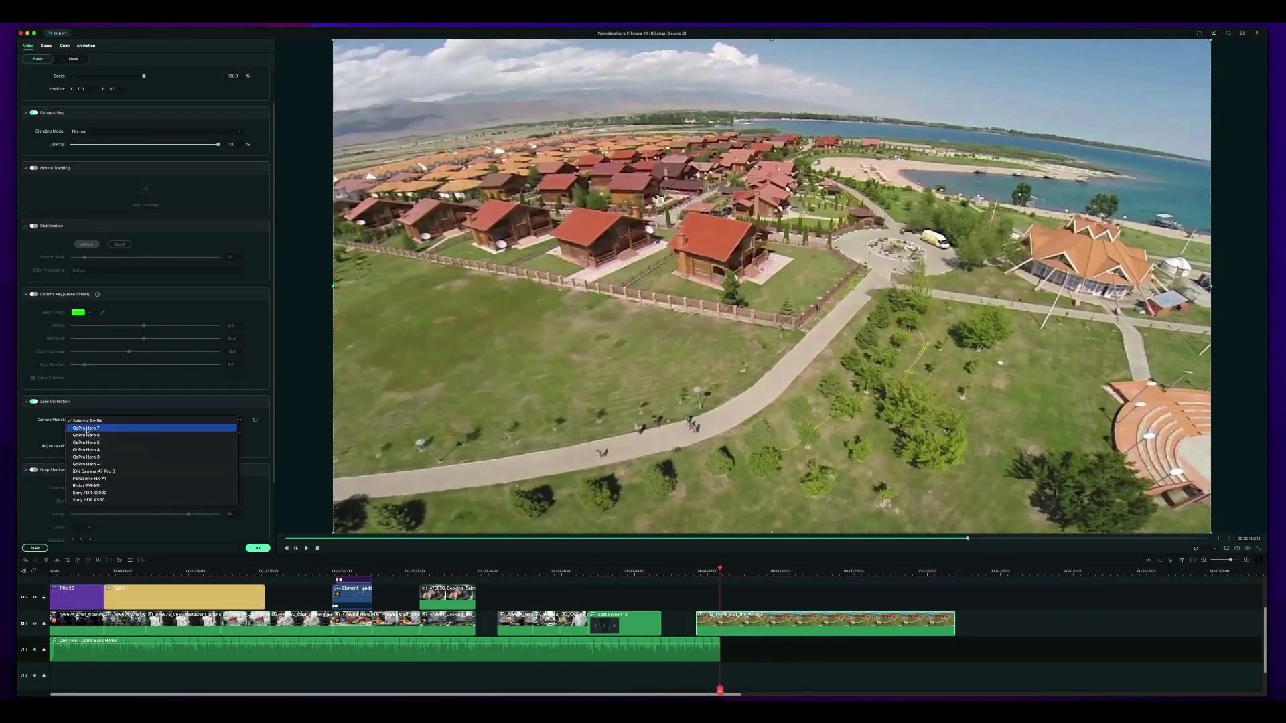
click(79, 429)
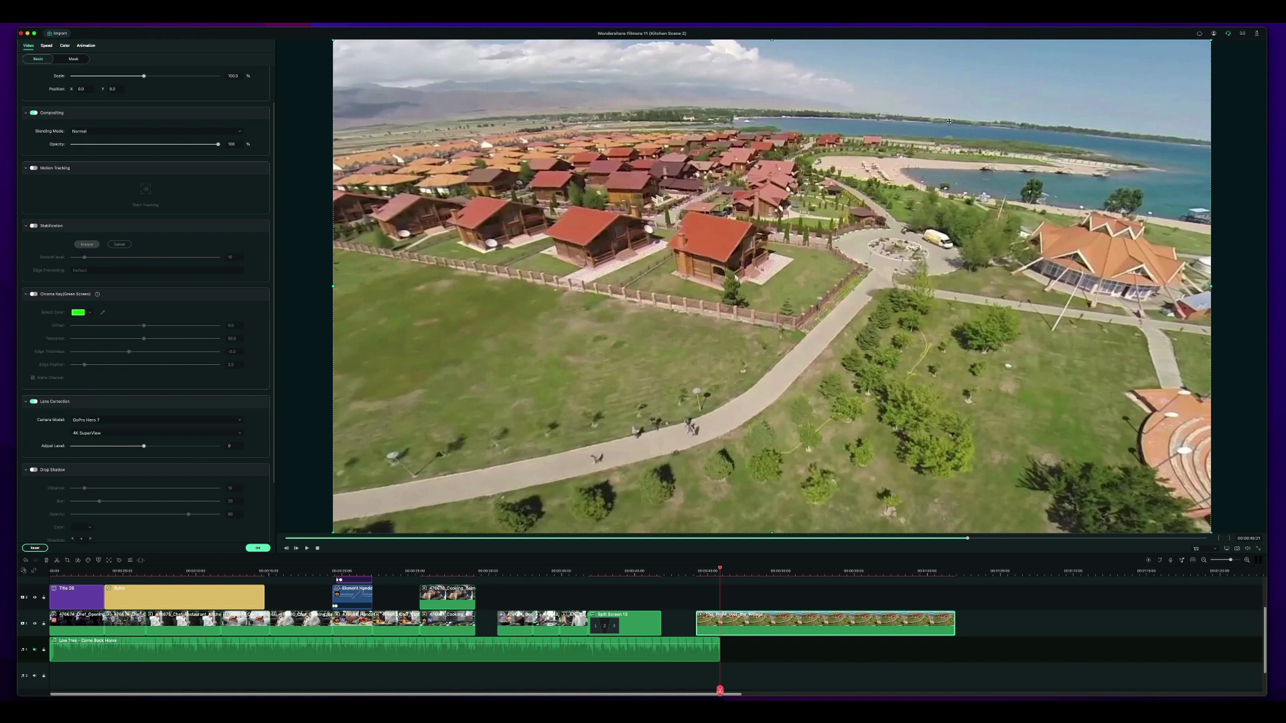
click(34, 402)
click(34, 402)
click(34, 402)
click(34, 402)
click(92, 434)
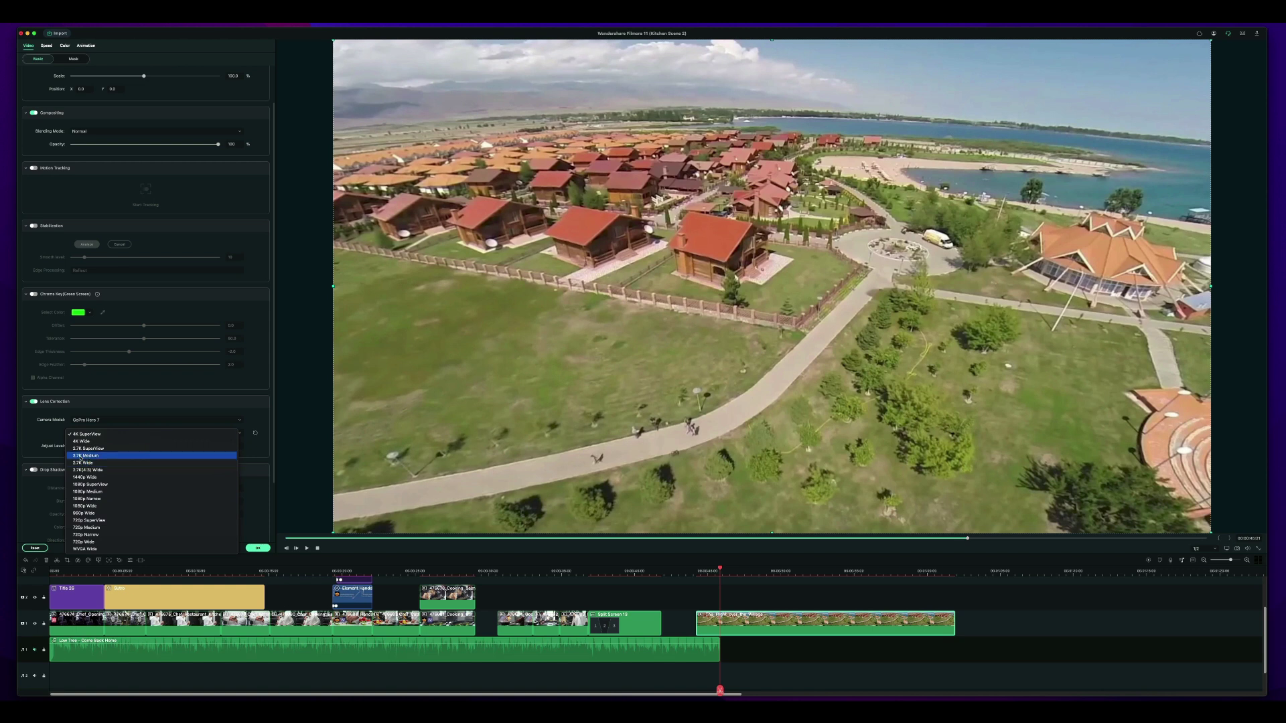
key(Escape)
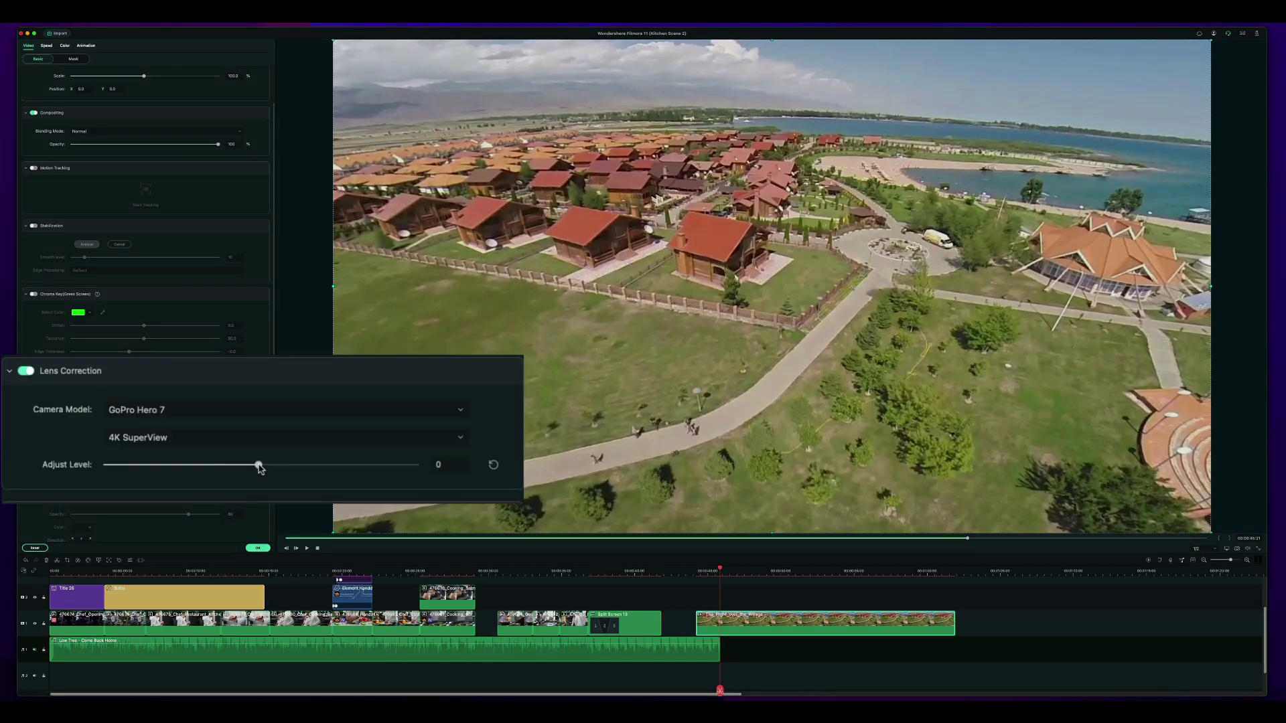
Set the aerial clip's lens correction adjust level to -100, then preview and compare it with correction off
drag(259, 468, 79, 468)
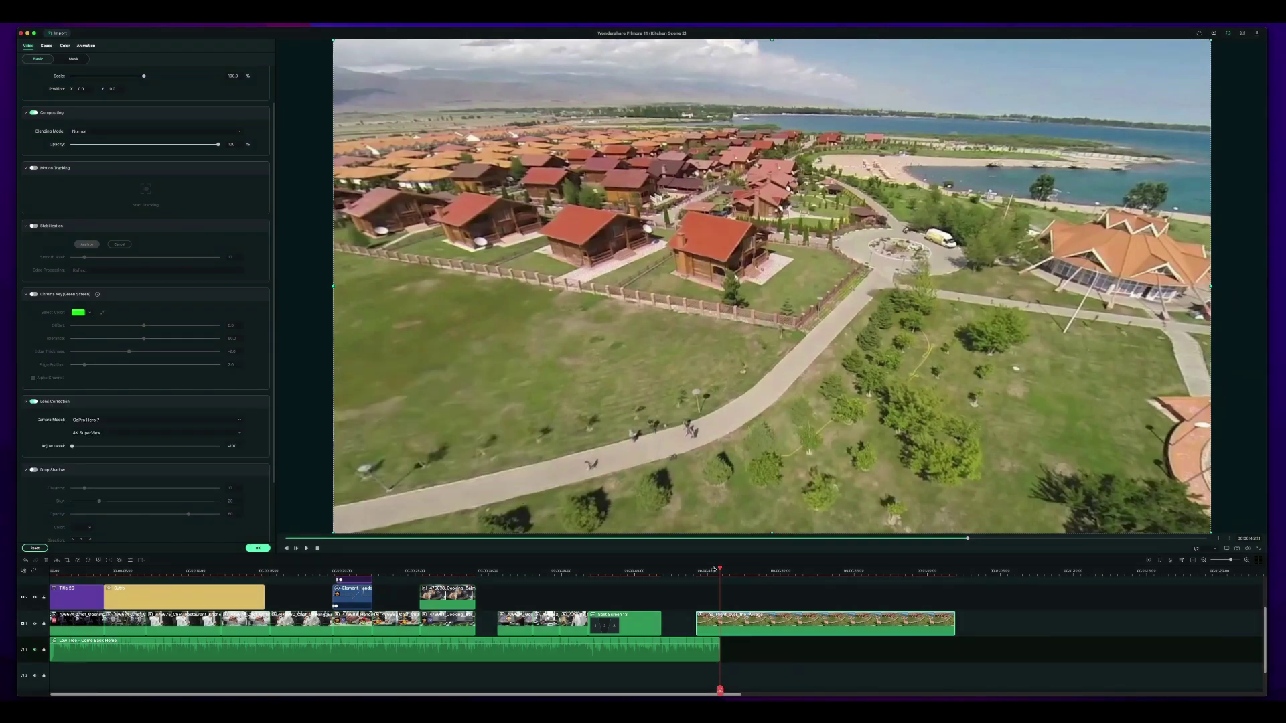
key(space)
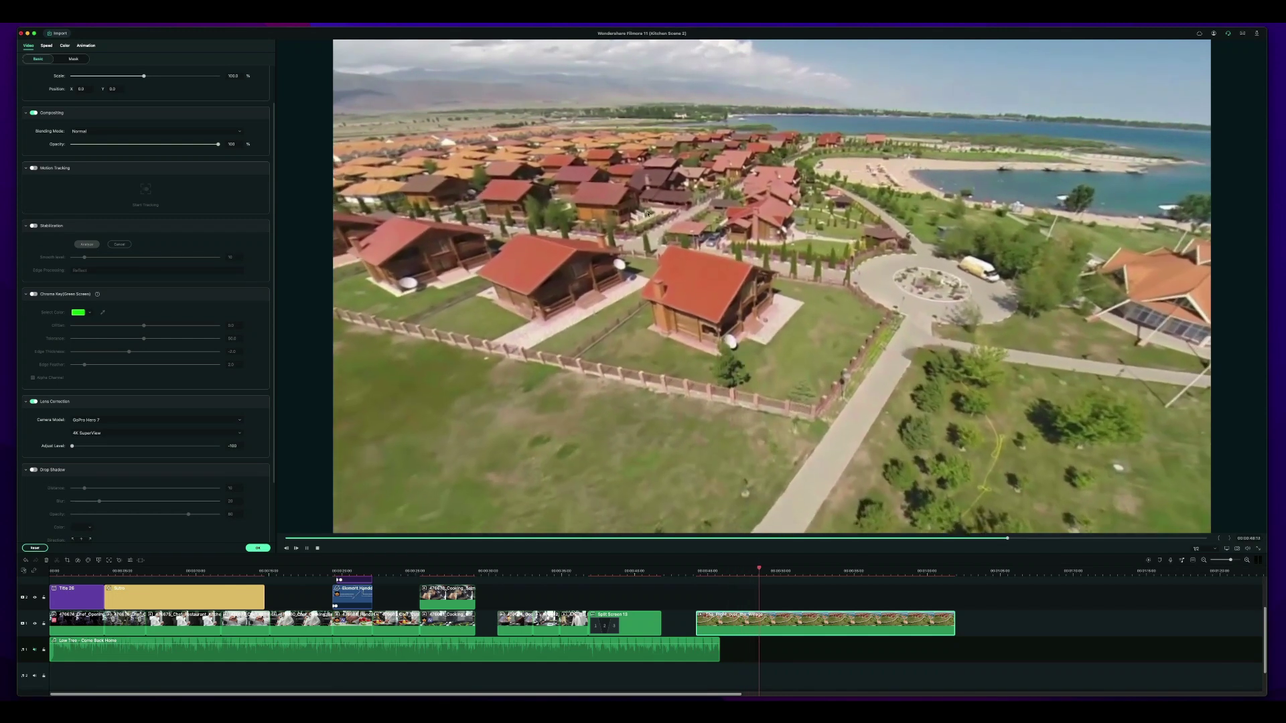
key(space)
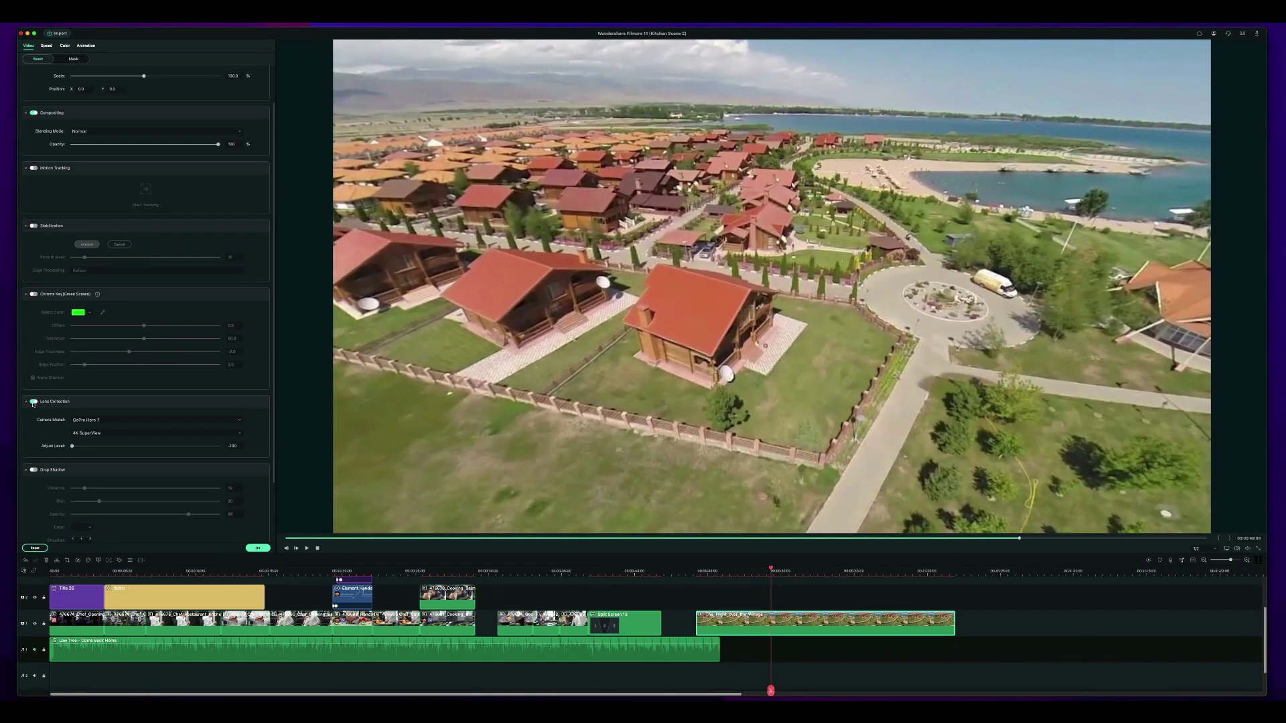
click(34, 402)
click(33, 402)
click(33, 402)
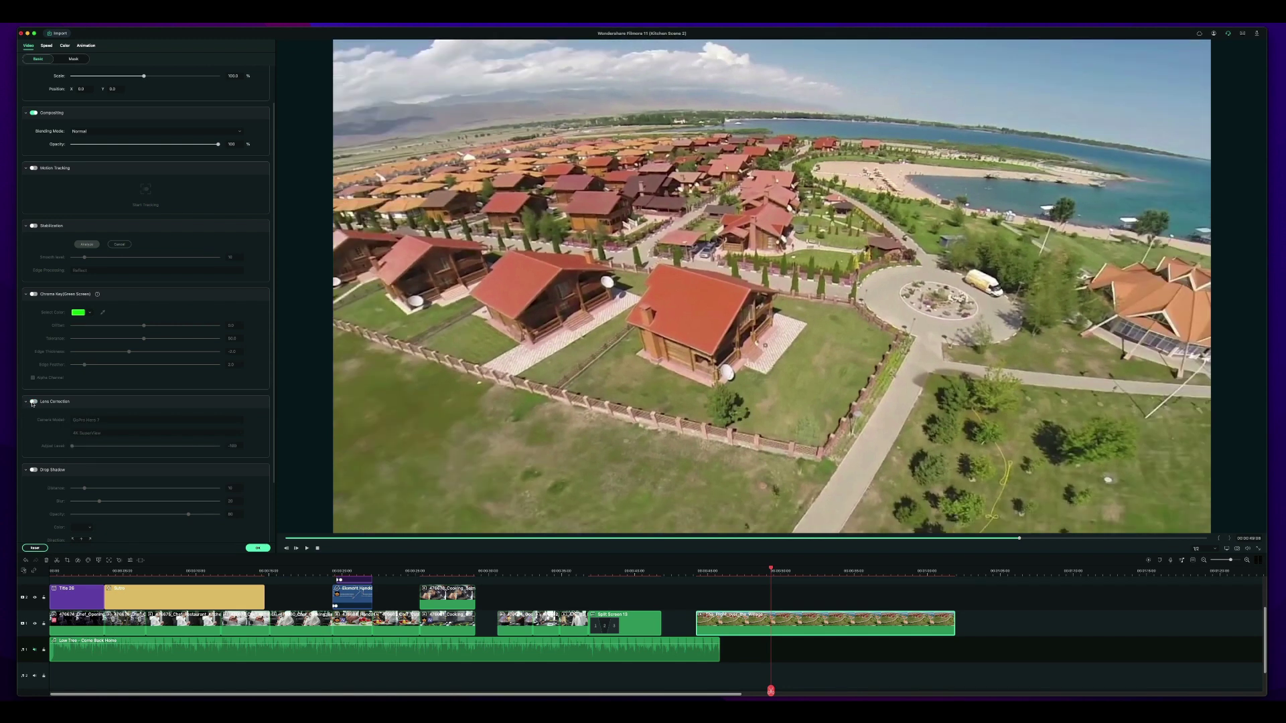
click(33, 401)
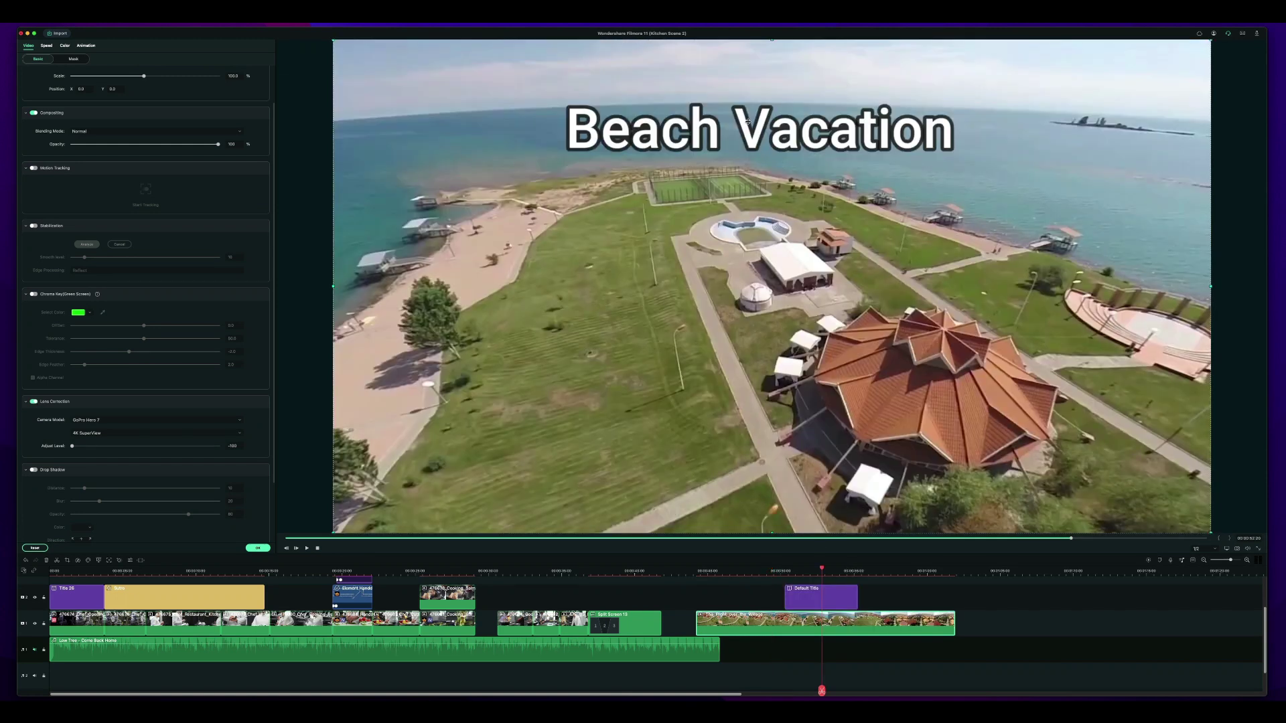
Open the Text settings panel of the Beach Vacation title clip from the timeline
double_click(827, 604)
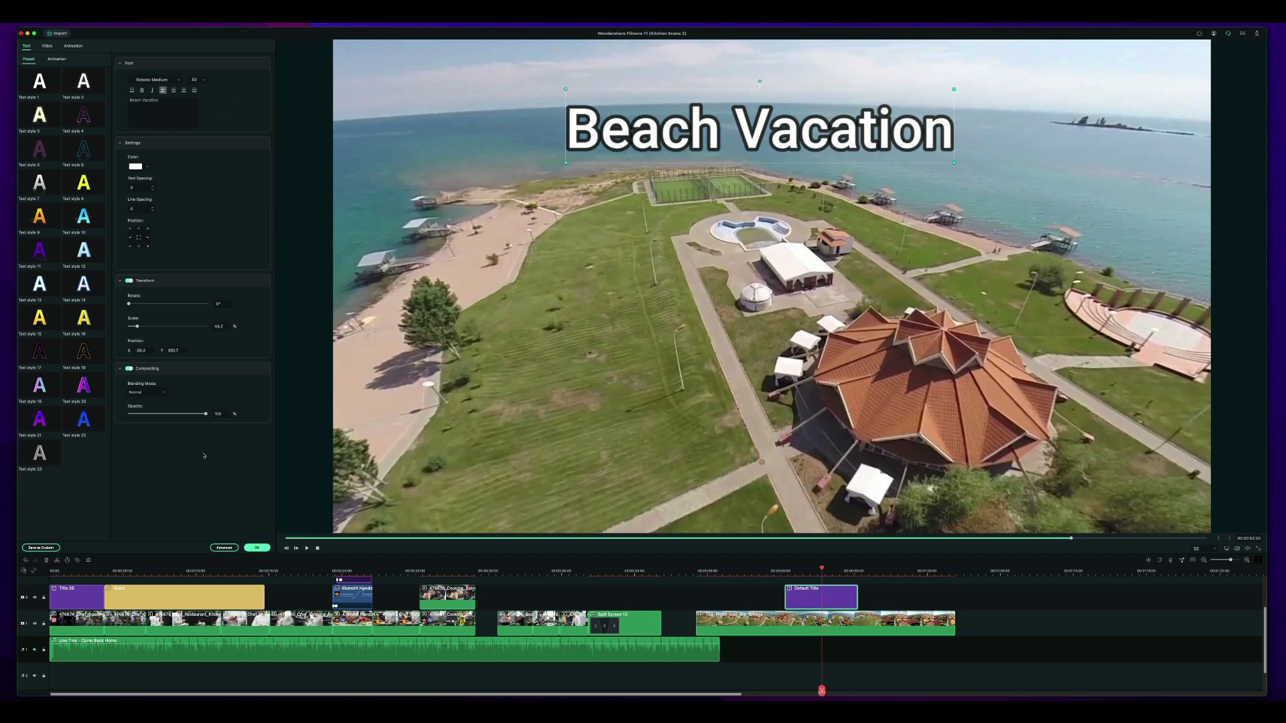
Open the Advanced title editor, then reposition and enlarge its window
click(225, 549)
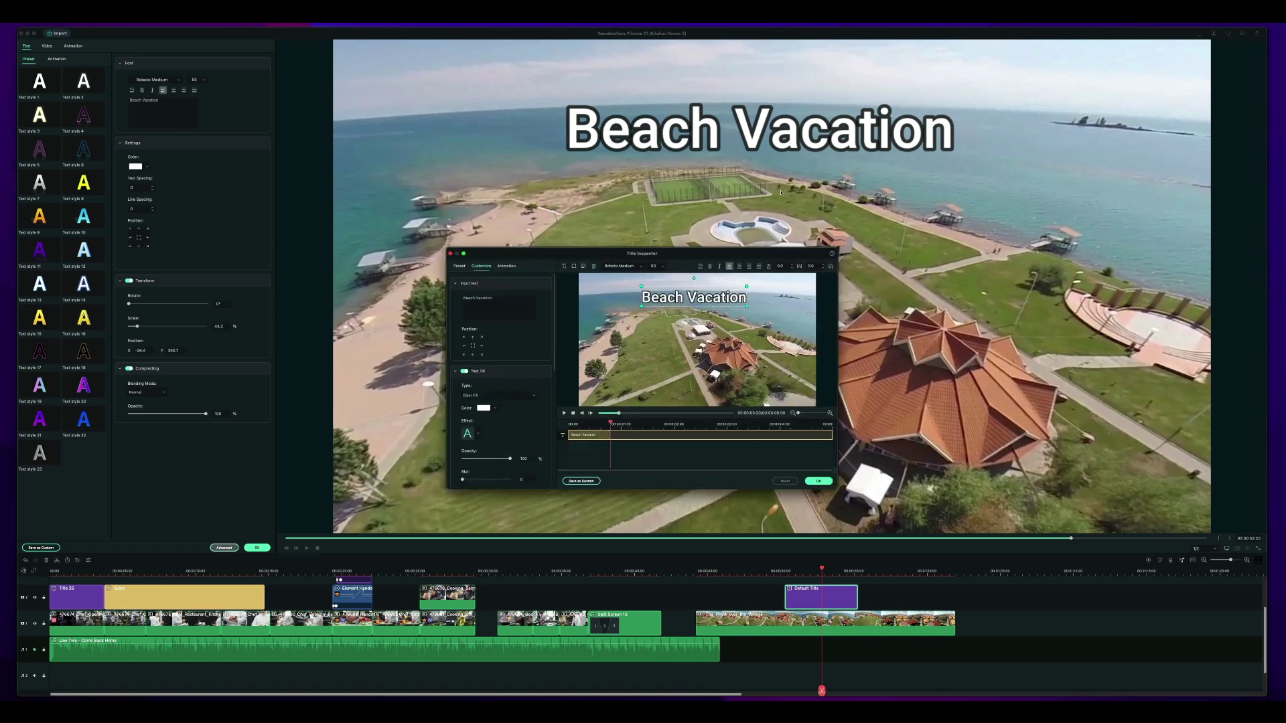
drag(576, 254, 522, 148)
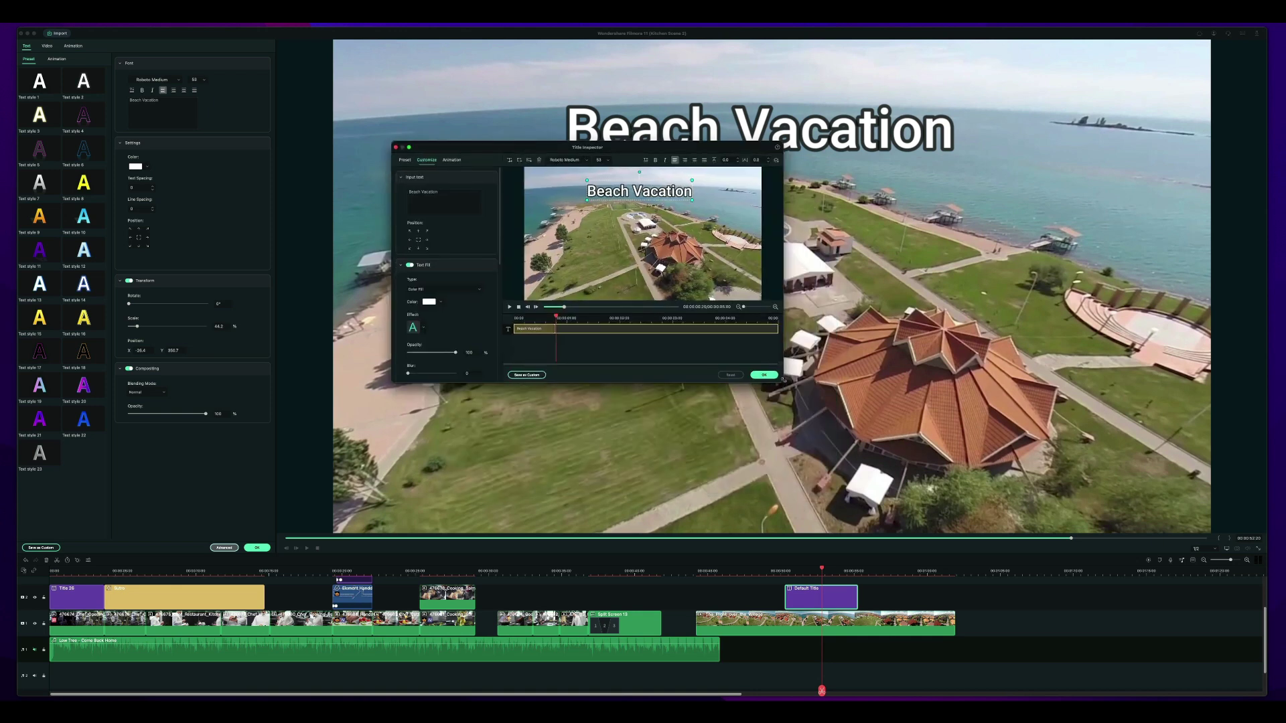
click(409, 146)
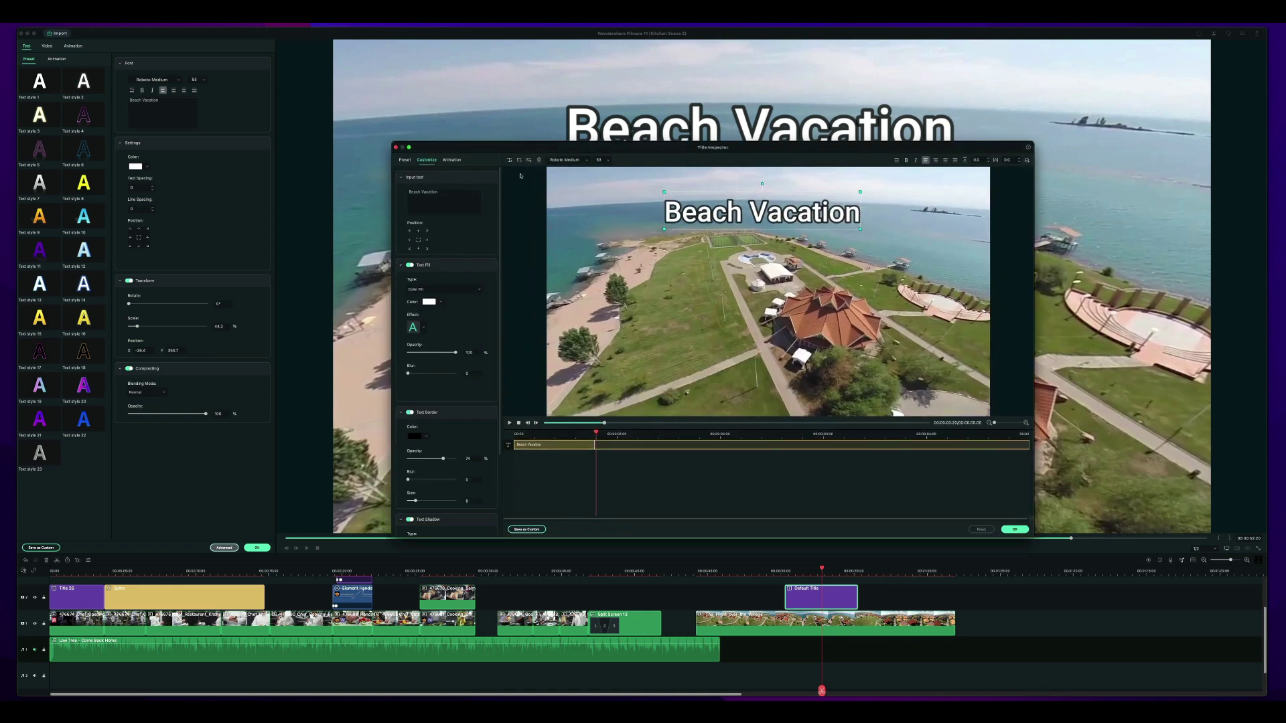
drag(528, 152, 499, 127)
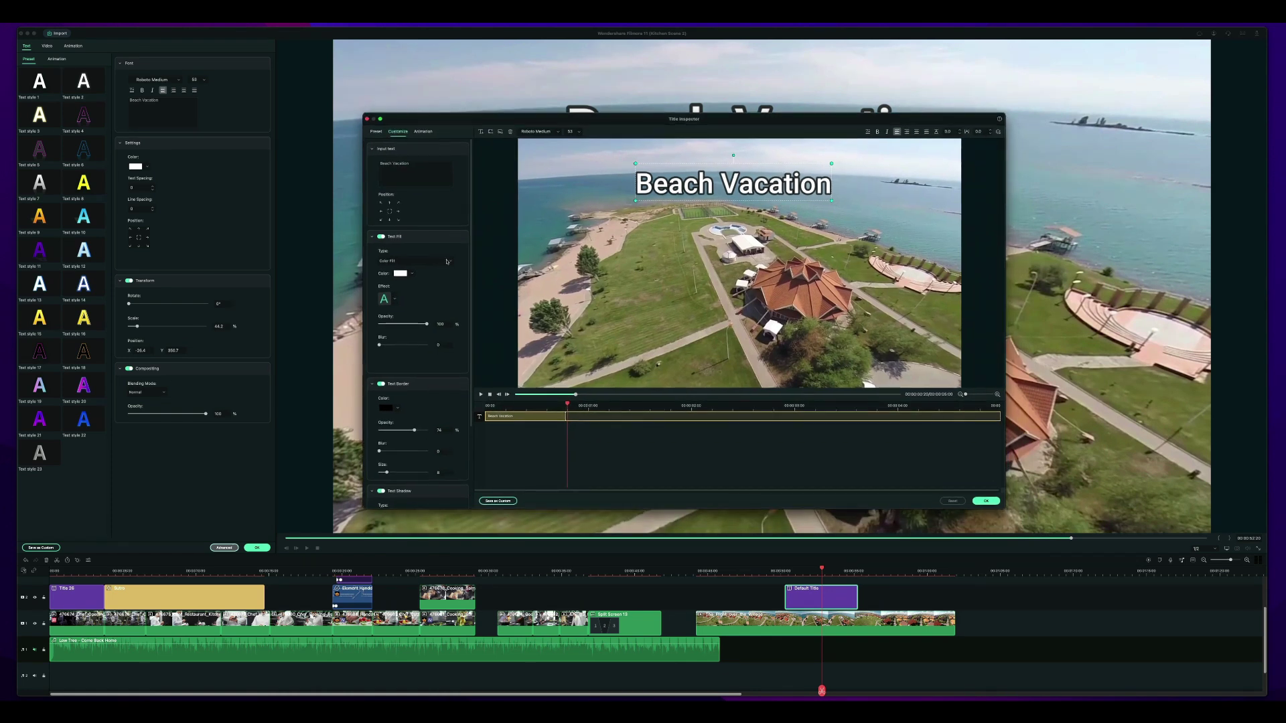
Turn on Text Shadow for the Beach Vacation title
scroll(447, 262, down, 5)
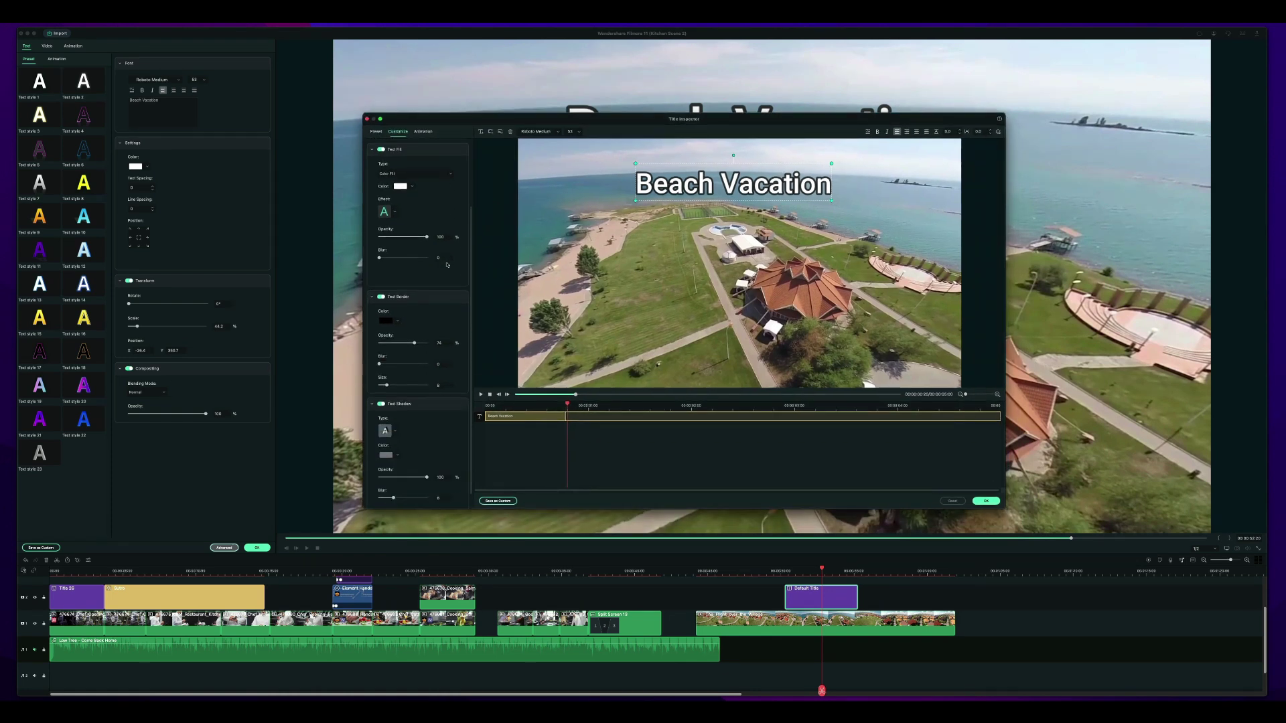
scroll(447, 264, down, 1)
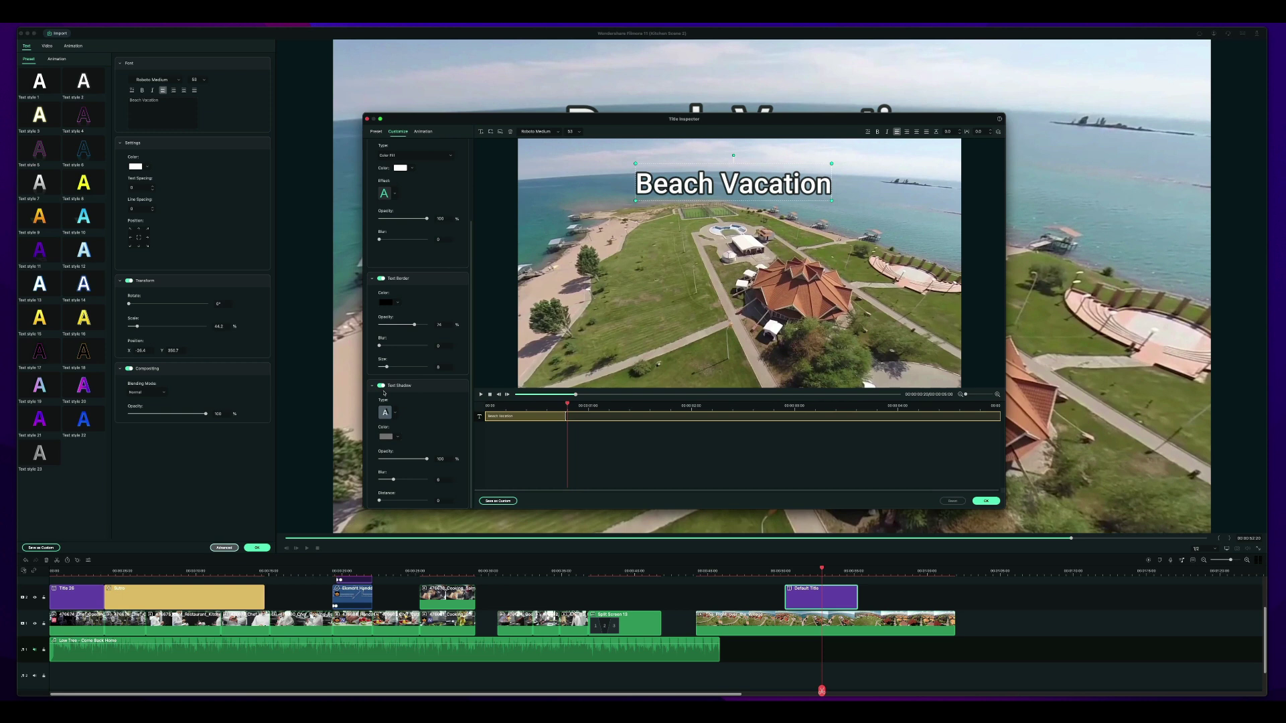
click(382, 386)
click(382, 386)
Increase the title shadow's distance and blur, and set its colour to black
drag(380, 501, 403, 501)
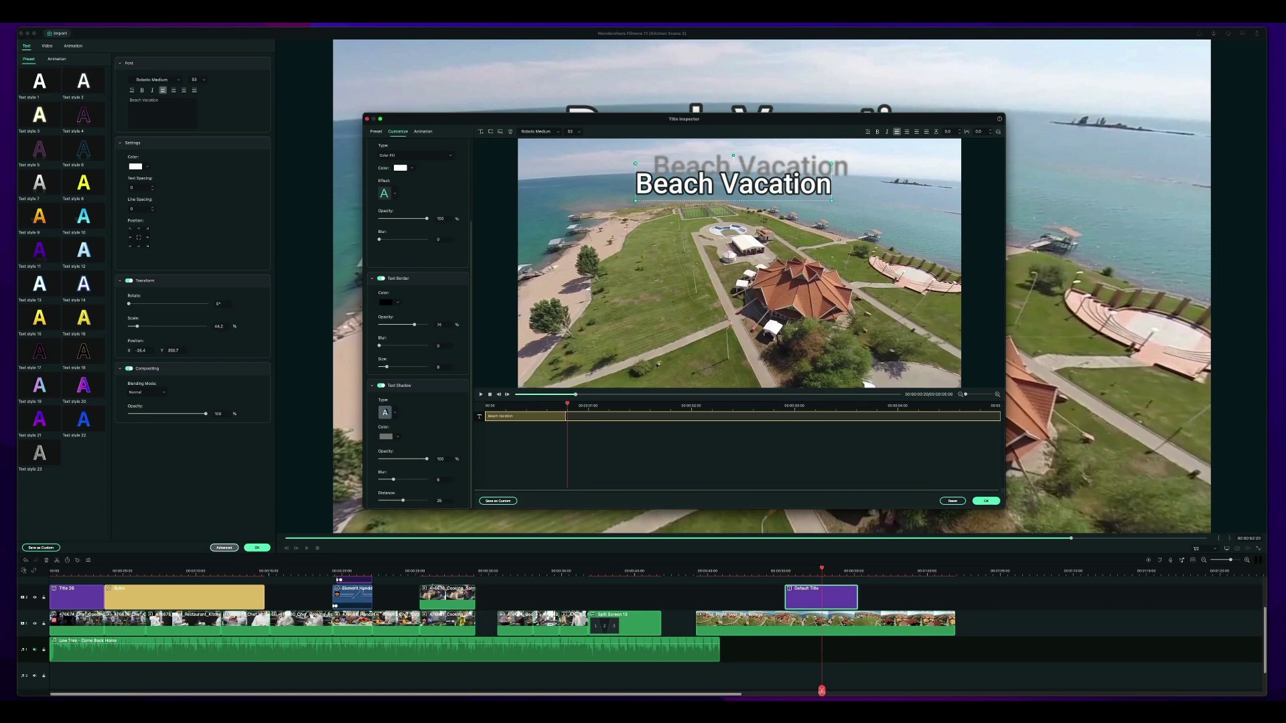
mouse_move(403, 500)
mouse_down()
mouse_move(420, 494)
mouse_move(385, 483)
mouse_up()
drag(394, 481, 407, 481)
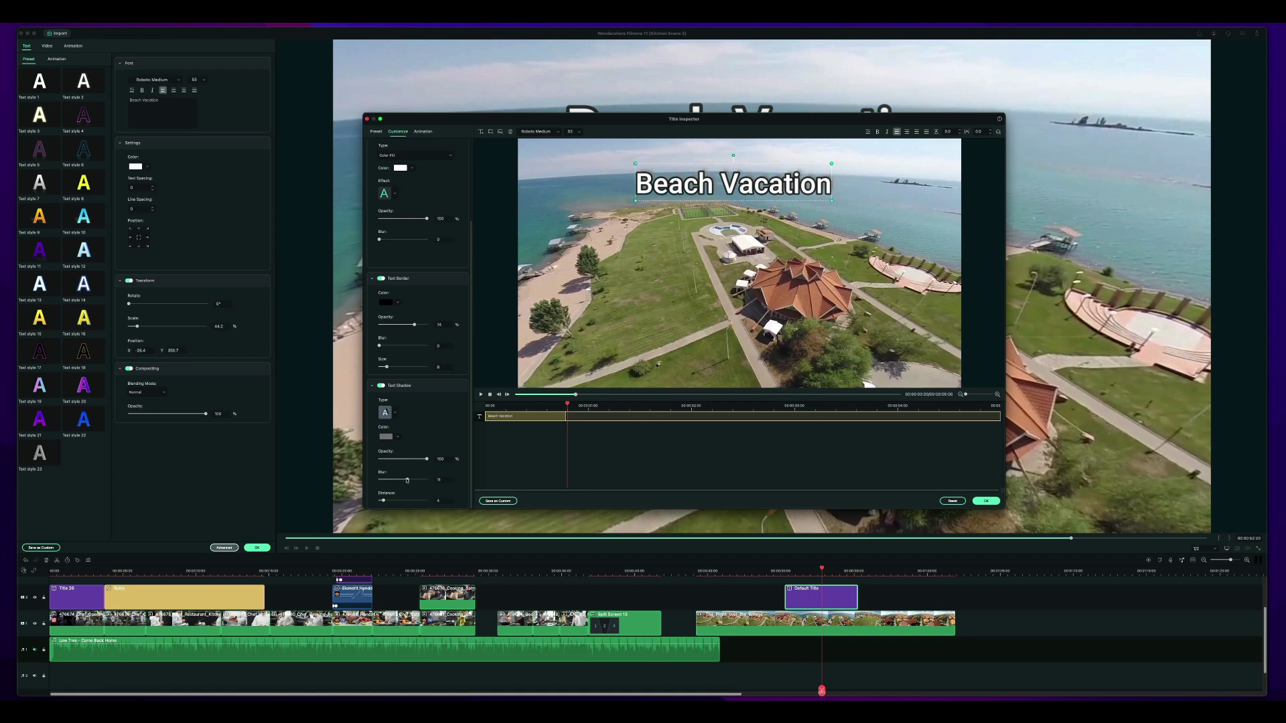
click(396, 436)
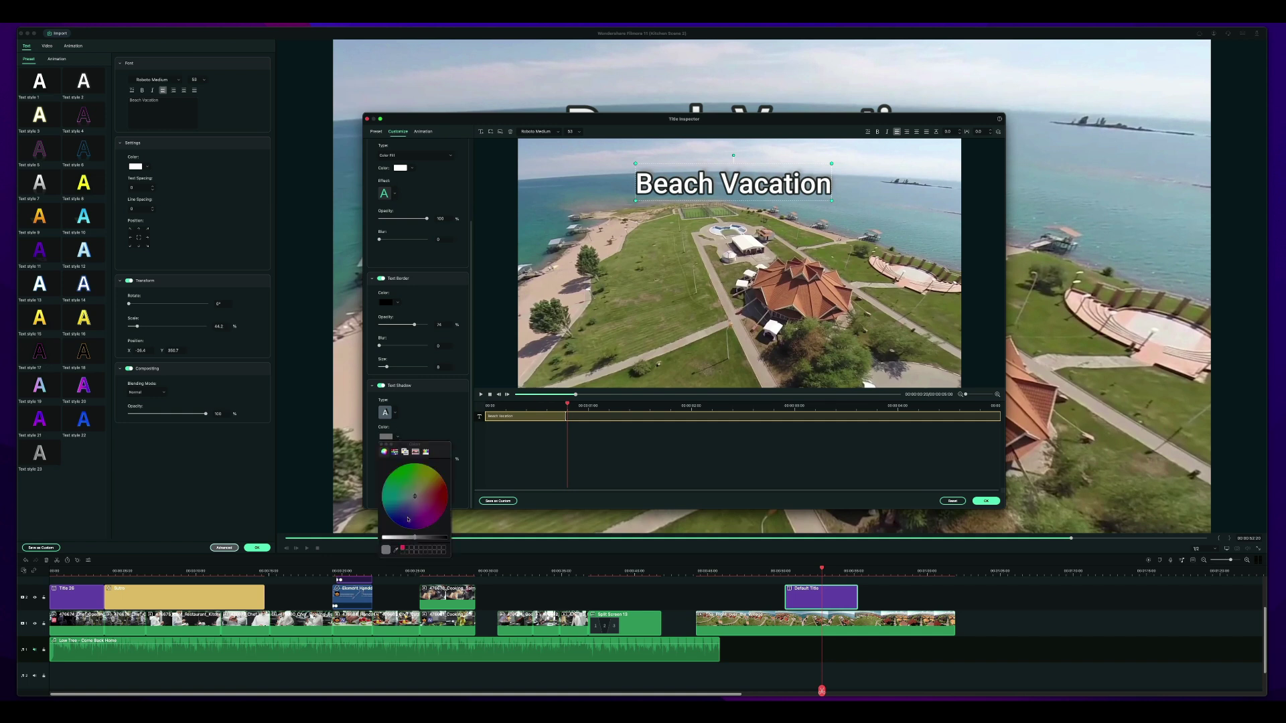
drag(416, 540, 359, 535)
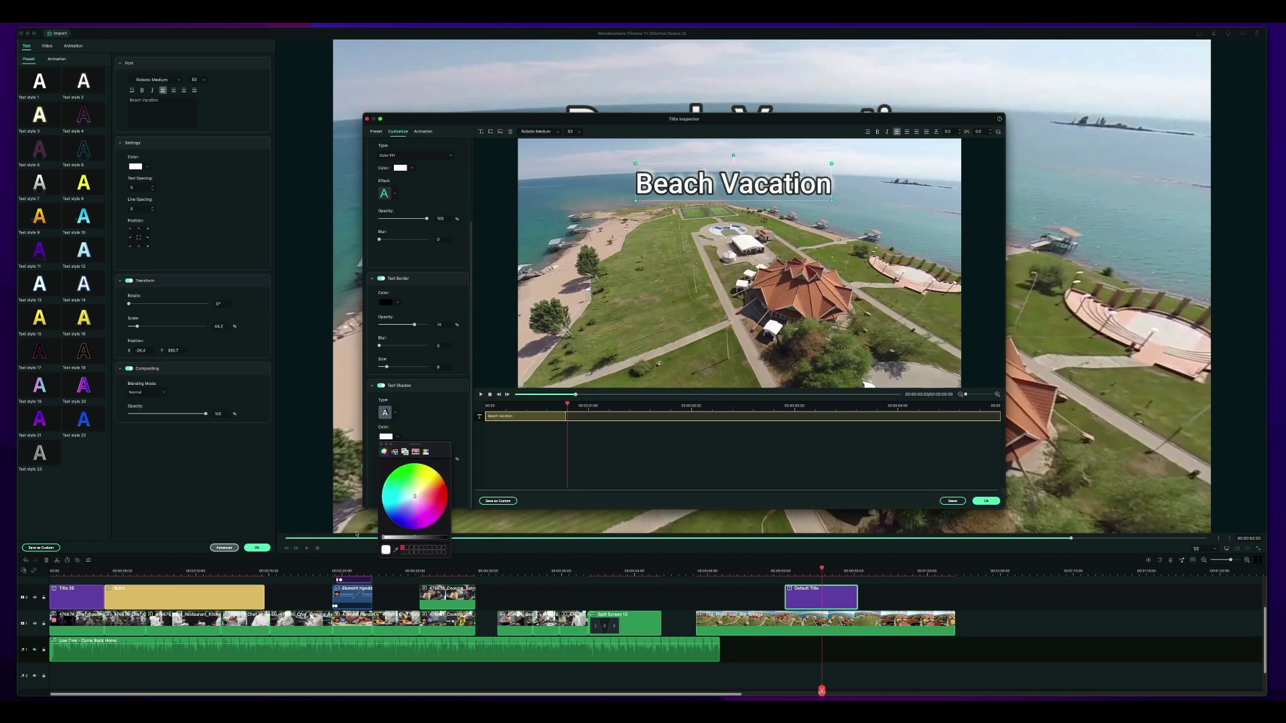
click(381, 445)
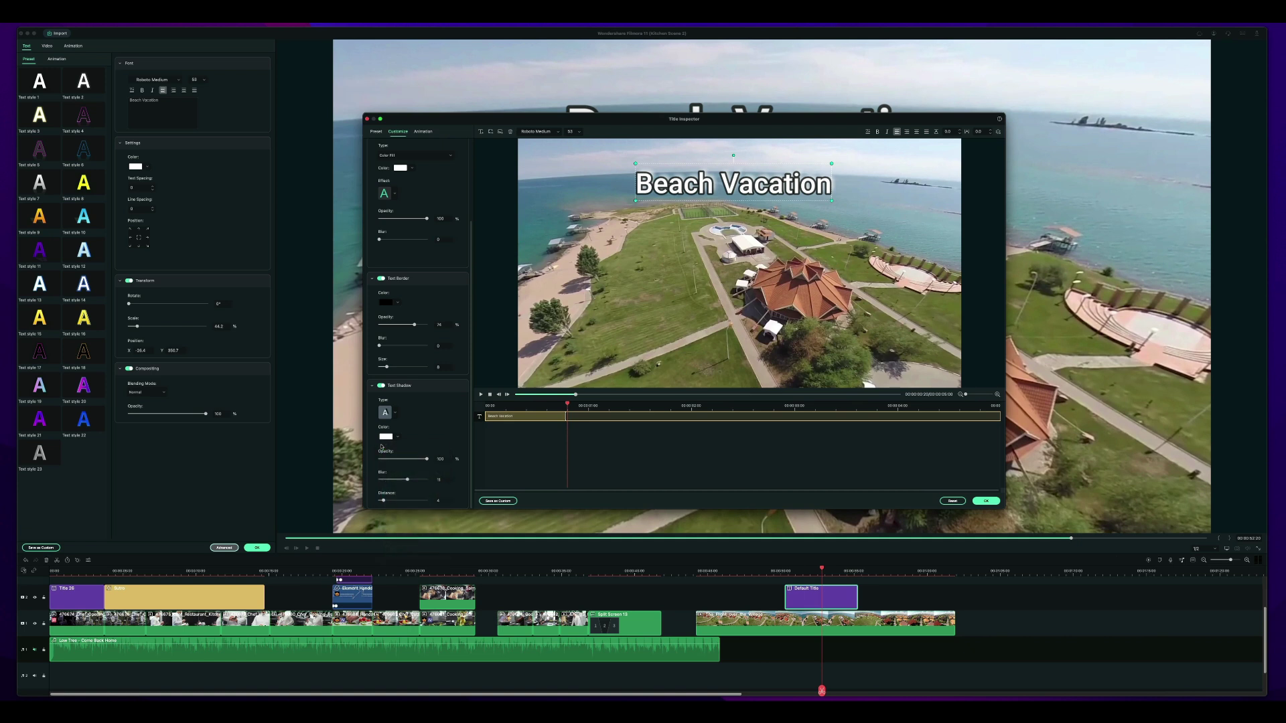
Try different shadow types for the Beach Vacation title
click(394, 413)
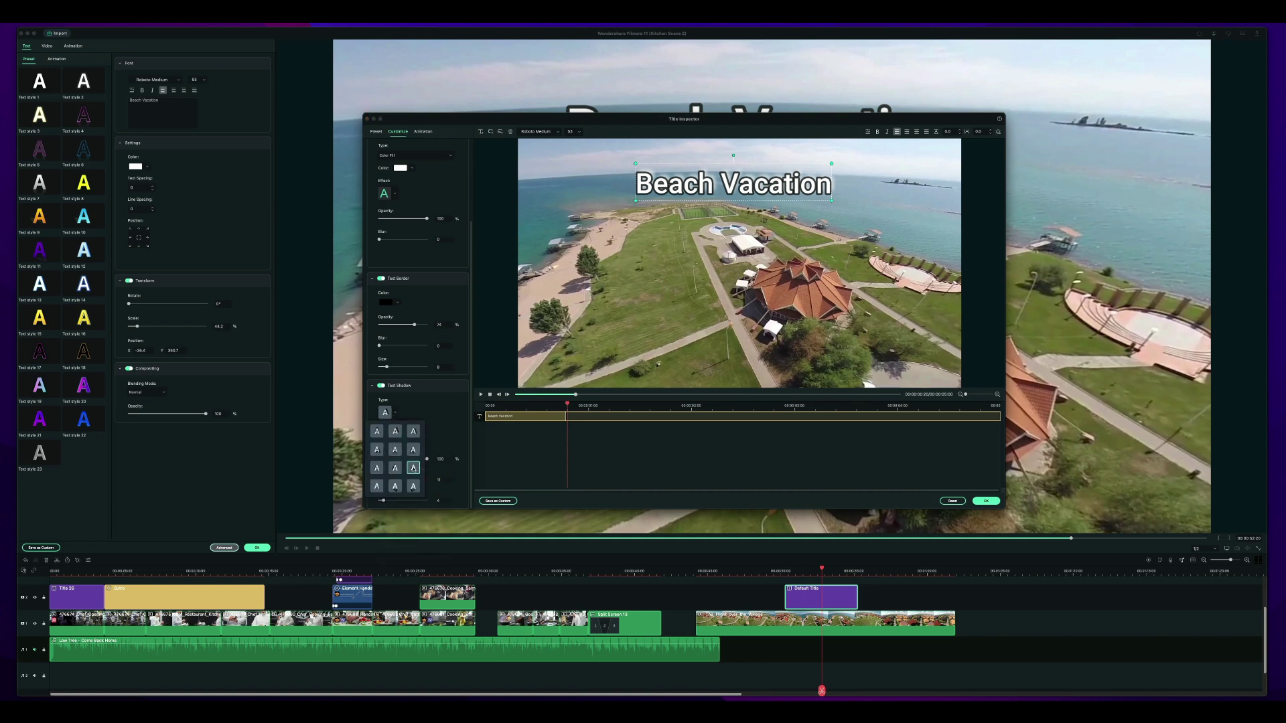
click(413, 468)
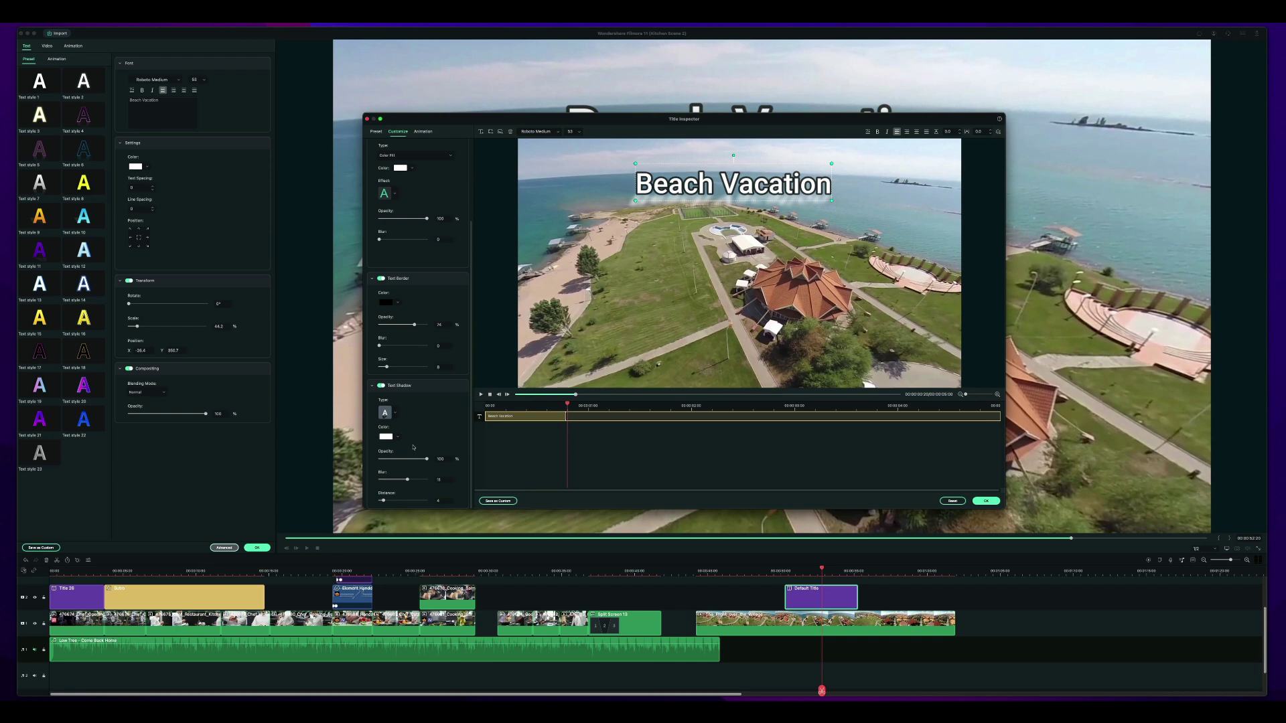
click(395, 414)
click(377, 450)
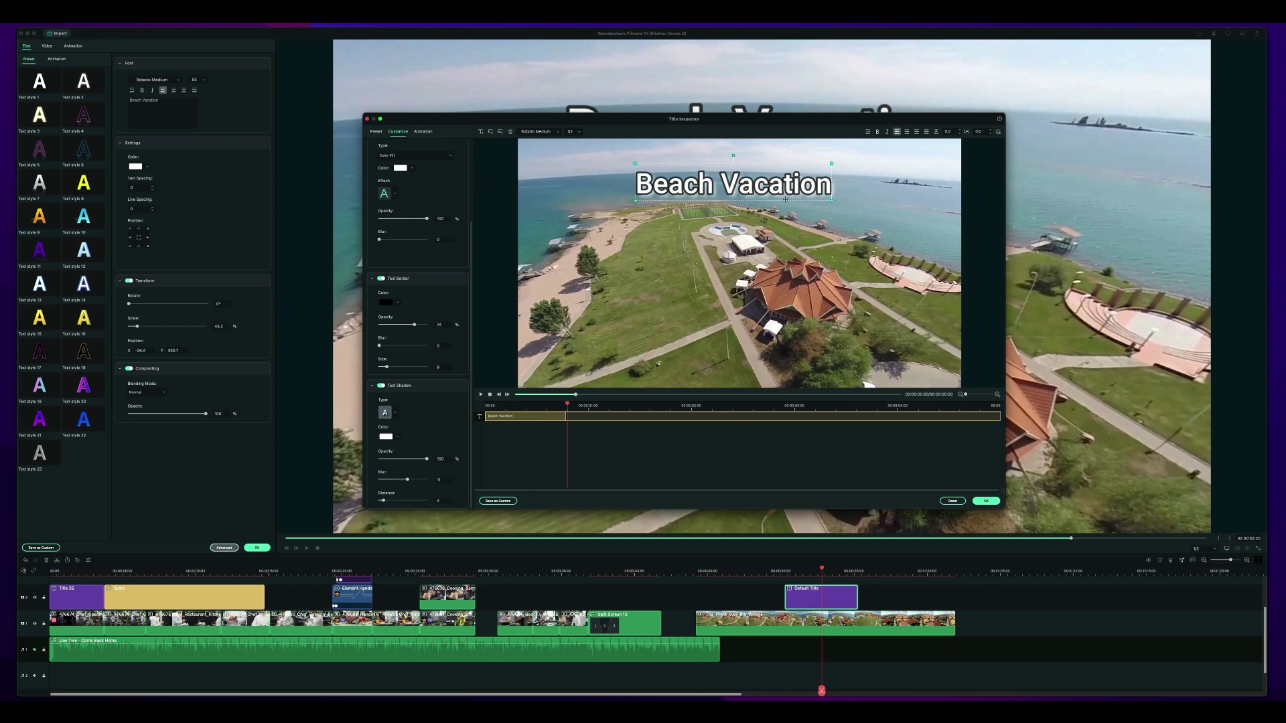
Confirm the black shadow colour, lower its opacity, and compare with the shadow hidden
click(398, 437)
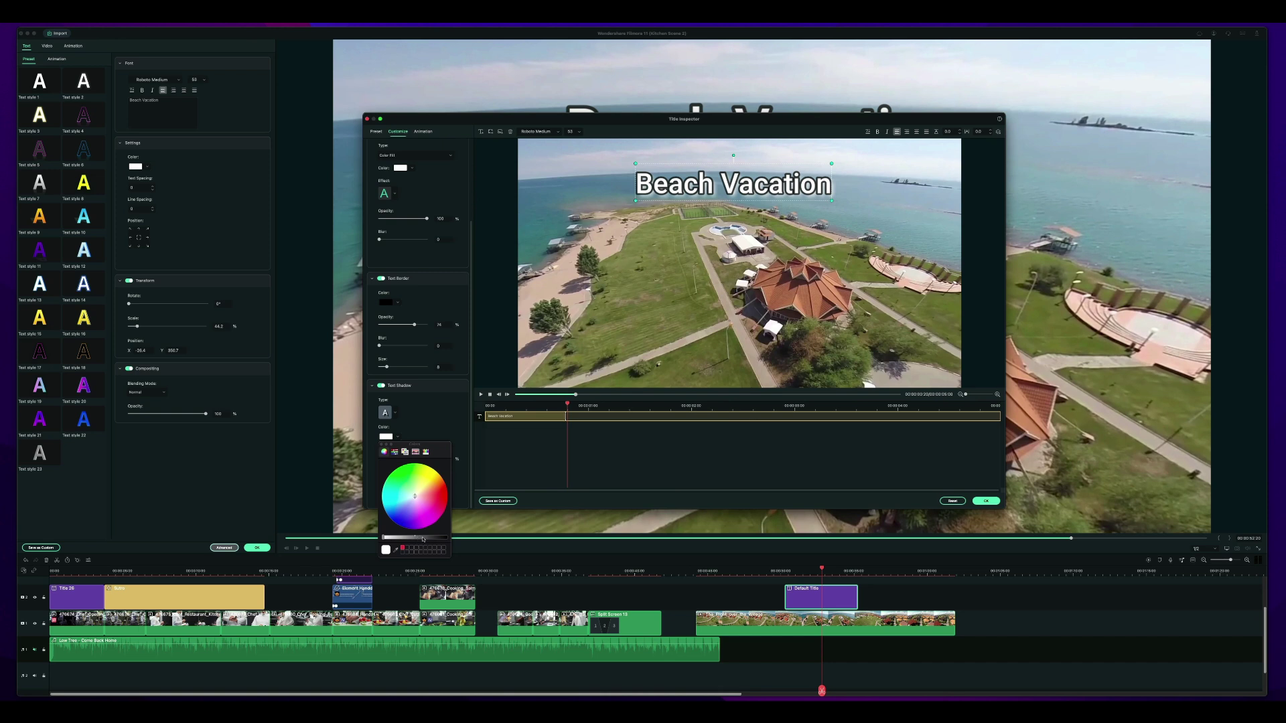
drag(423, 539, 454, 543)
click(382, 444)
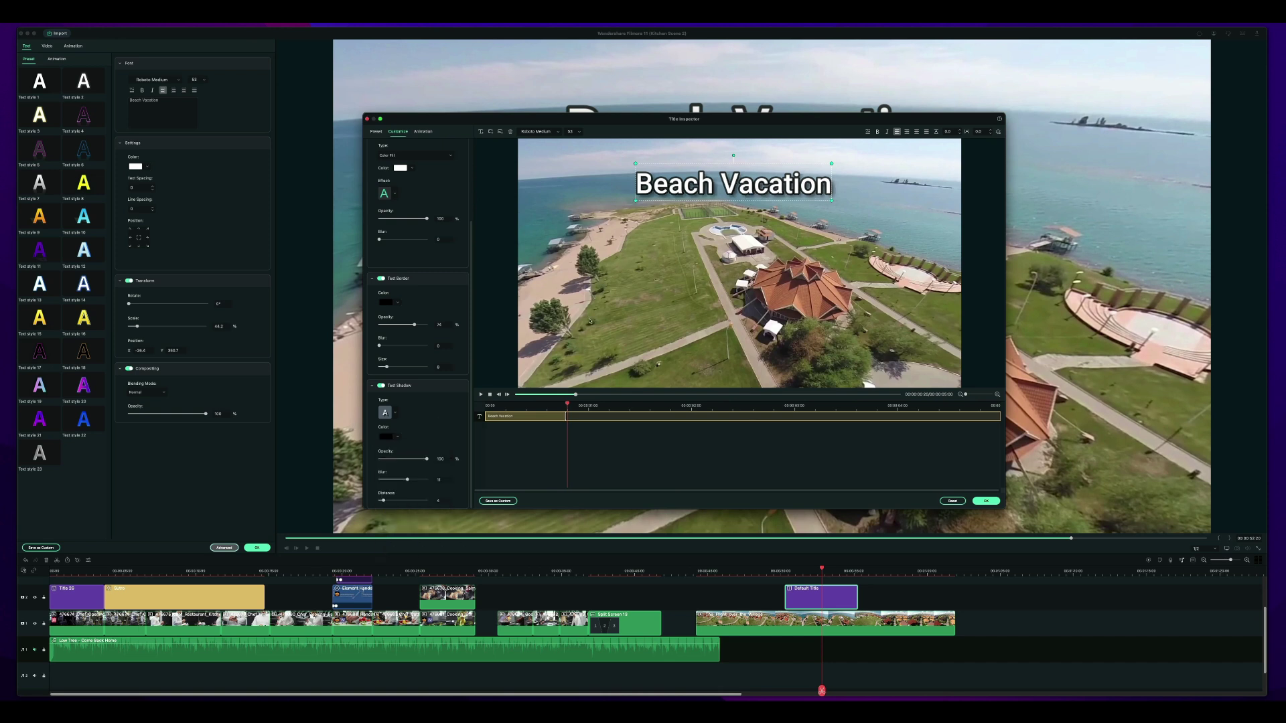
mouse_move(413, 460)
mouse_down()
mouse_move(384, 460)
mouse_move(464, 459)
mouse_move(359, 460)
mouse_move(405, 459)
mouse_up()
click(381, 386)
click(381, 385)
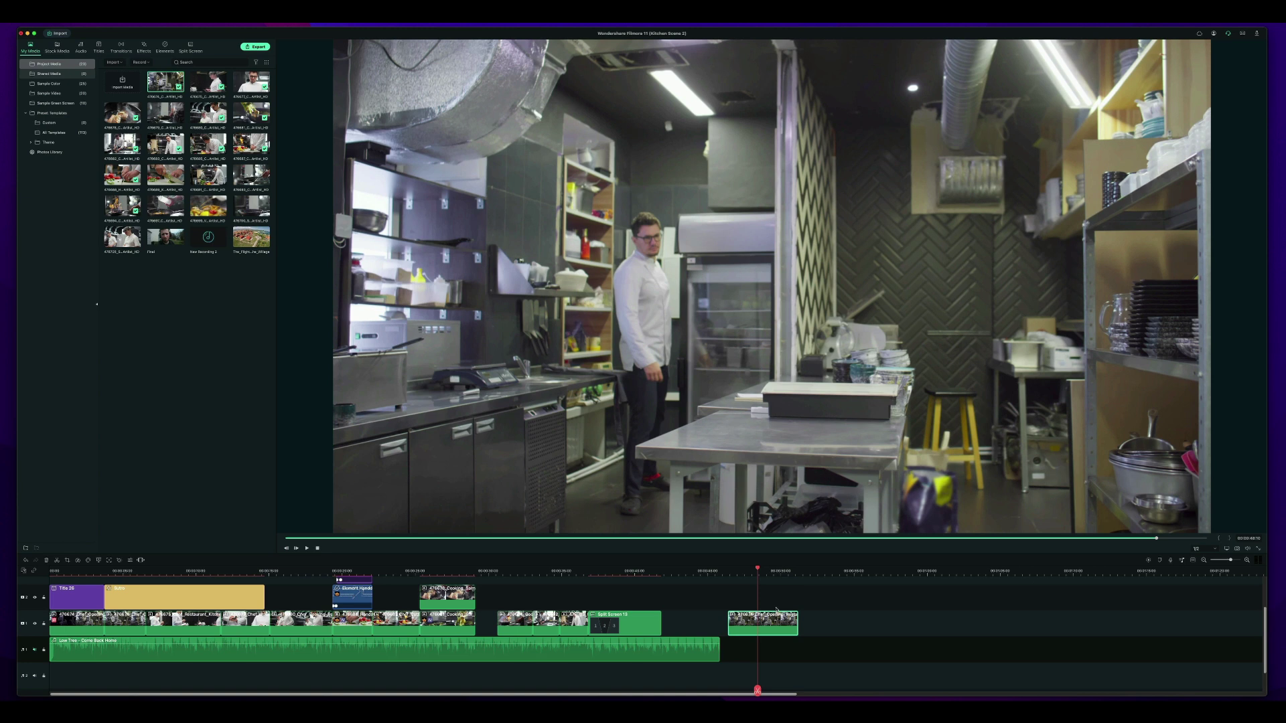
Turn on Auto Enhance for the kitchen clip at about 88.9, toggling it to compare
double_click(755, 619)
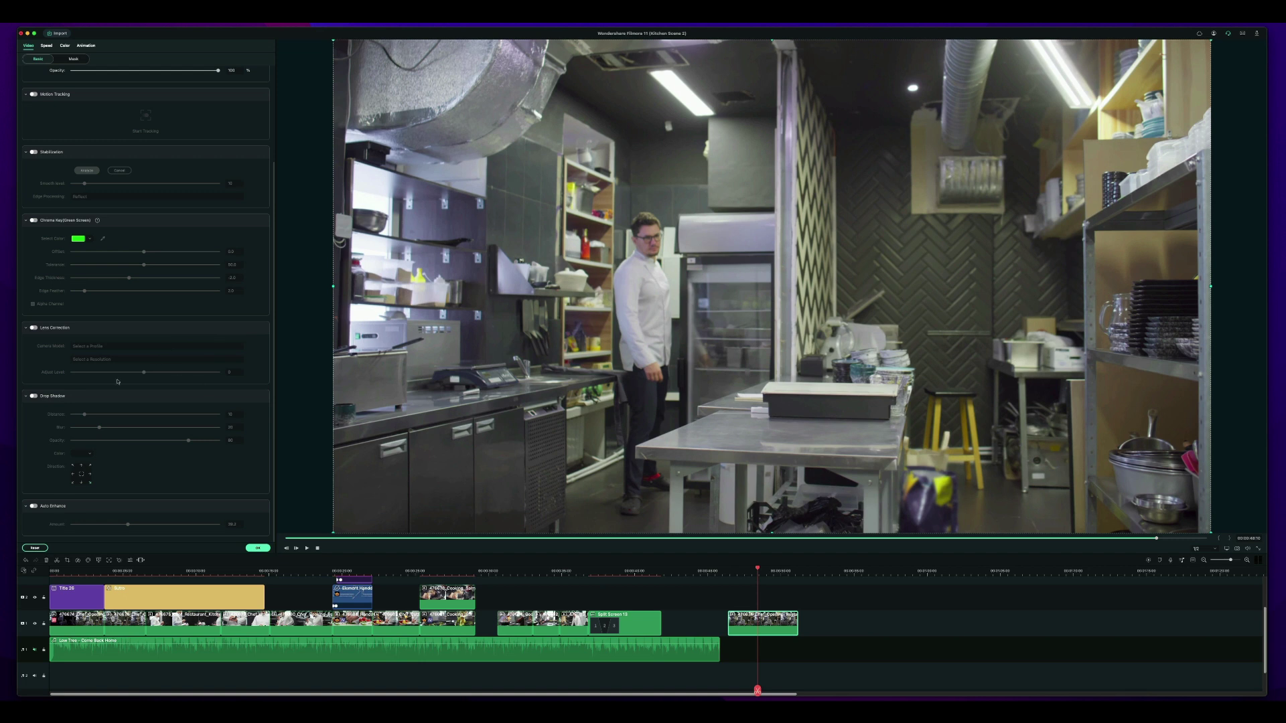
click(34, 506)
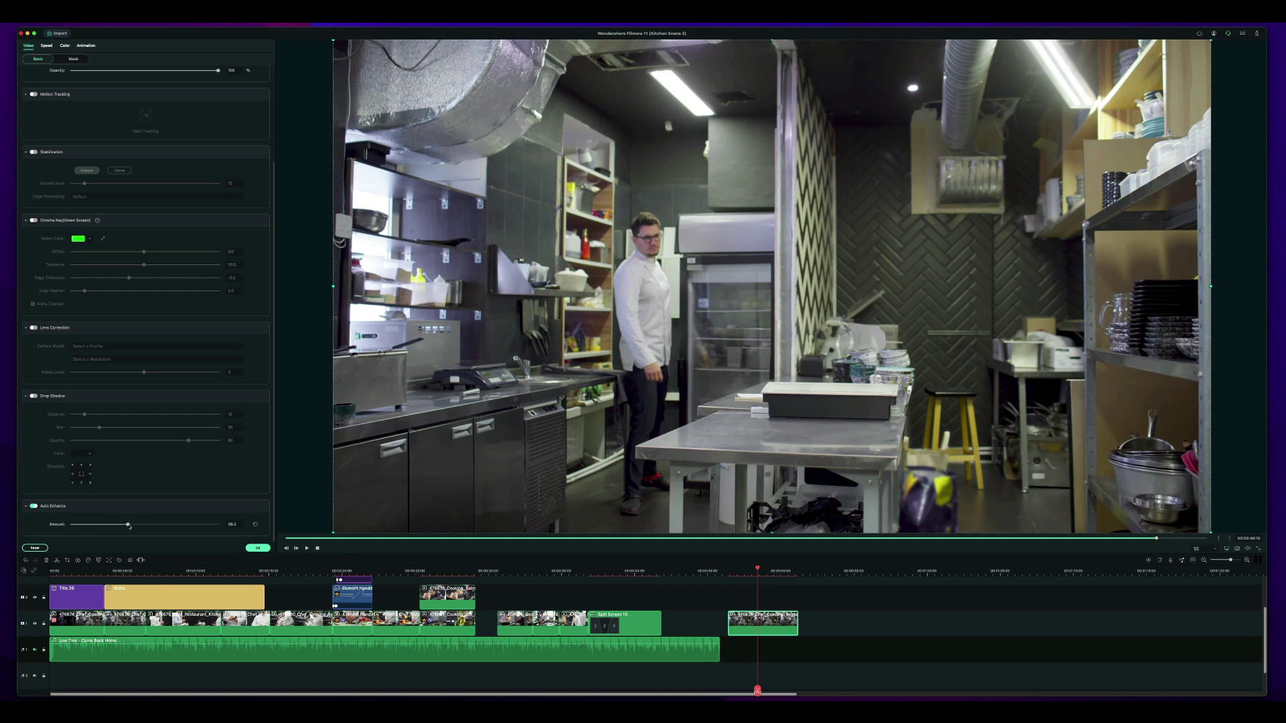
drag(130, 527, 37, 524)
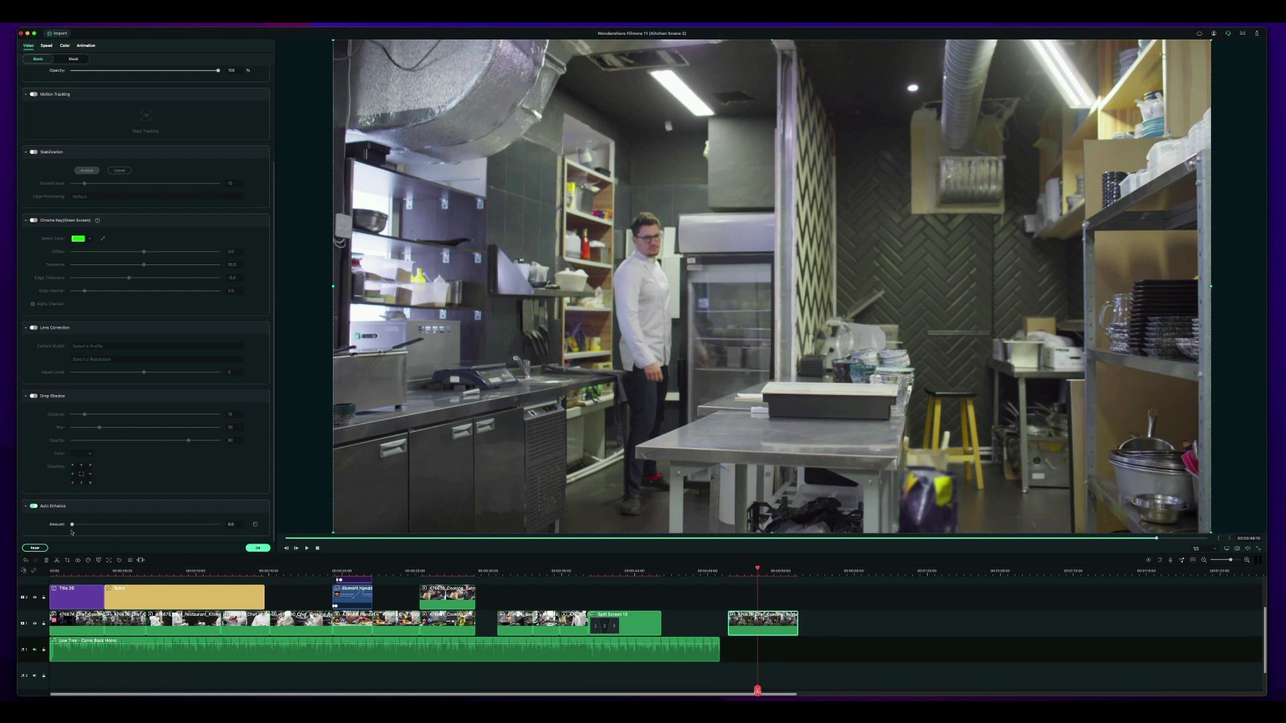
drag(71, 524, 217, 524)
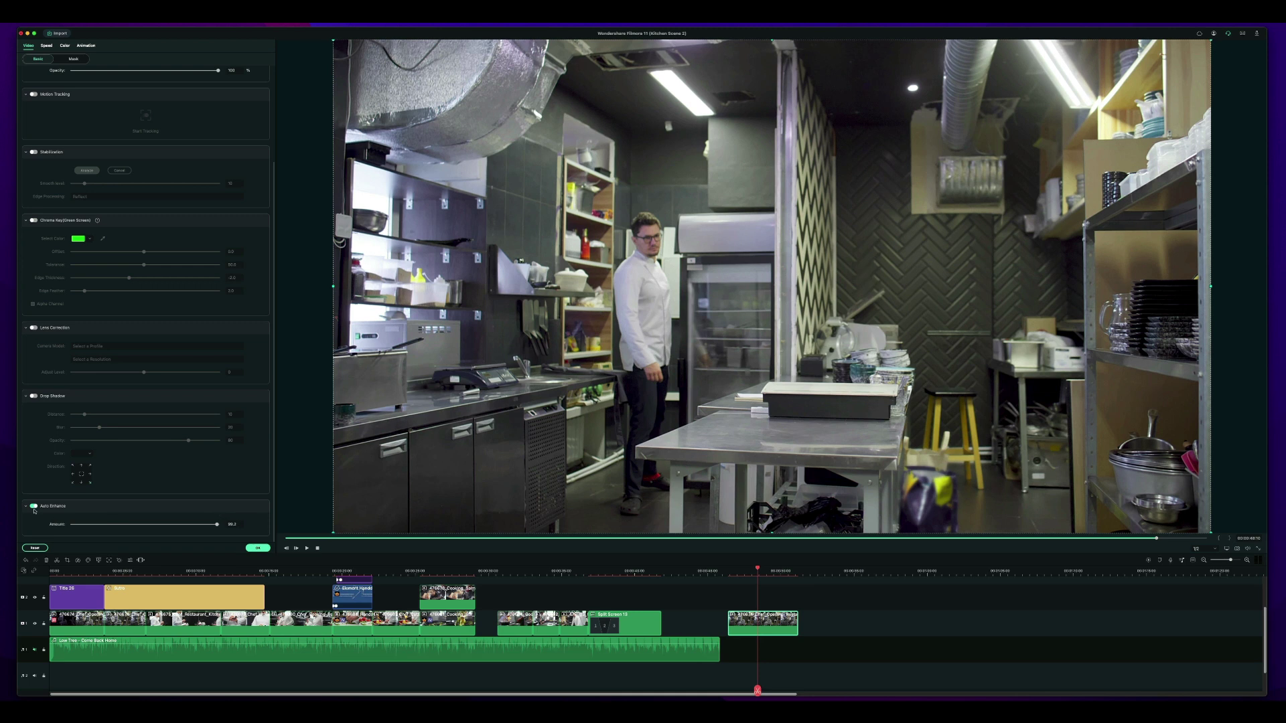
click(33, 505)
click(34, 506)
click(33, 506)
click(34, 505)
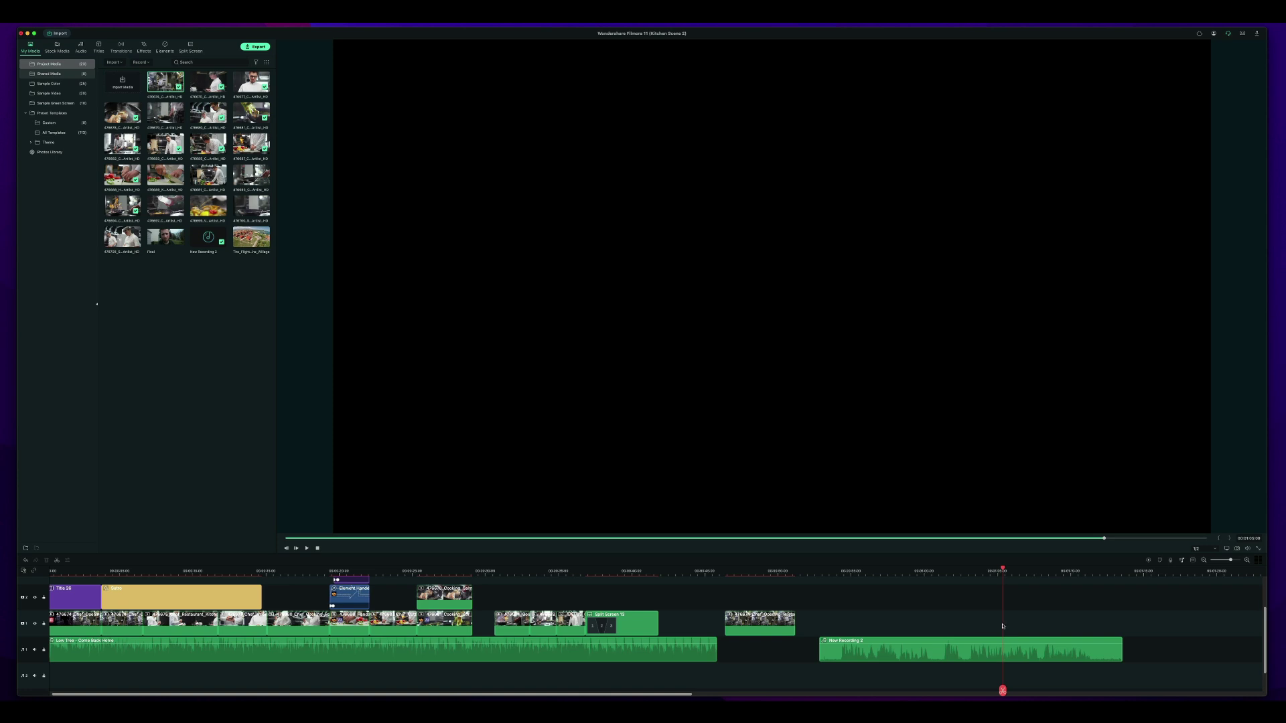
Select the New Recording 2 voiceover and play it back from the ruler
click(991, 657)
click(968, 570)
key(space)
key(space)
key(space)
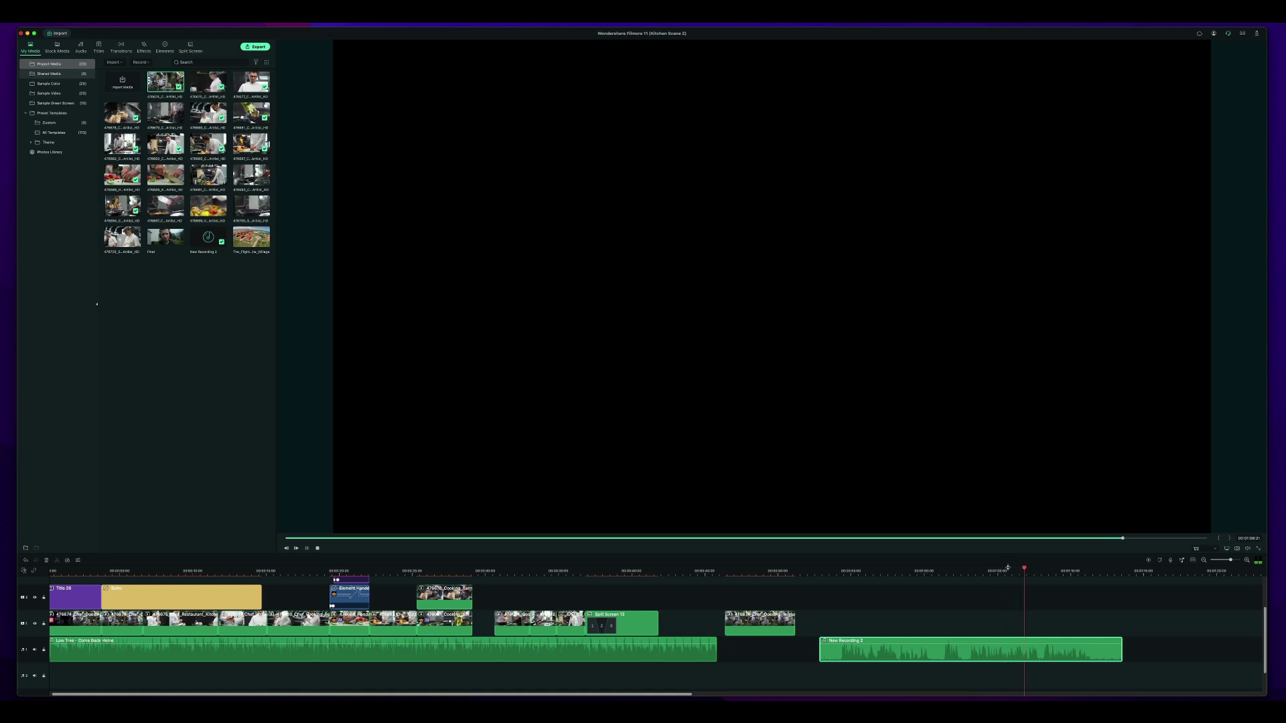
key(space)
click(1002, 569)
Open New Recording 2's audio settings and play it back, trying a 12 dB boost
double_click(993, 651)
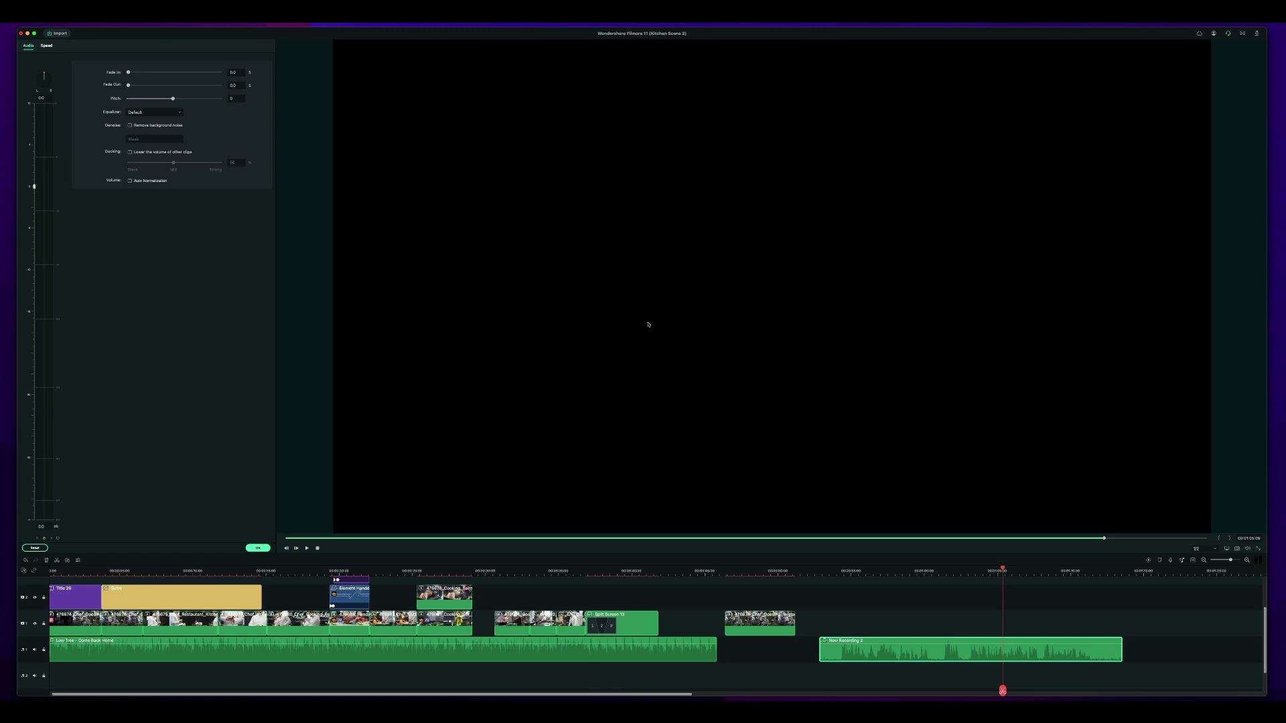
click(973, 571)
key(space)
key(space)
click(43, 101)
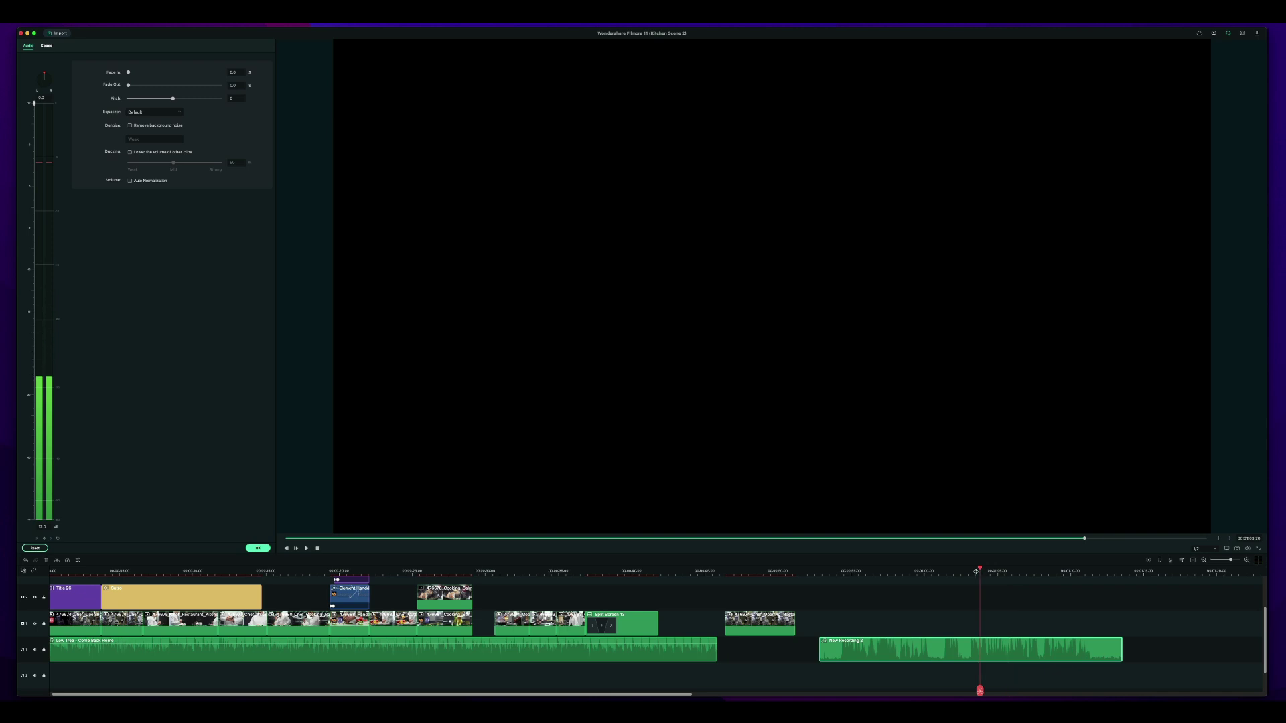
click(970, 571)
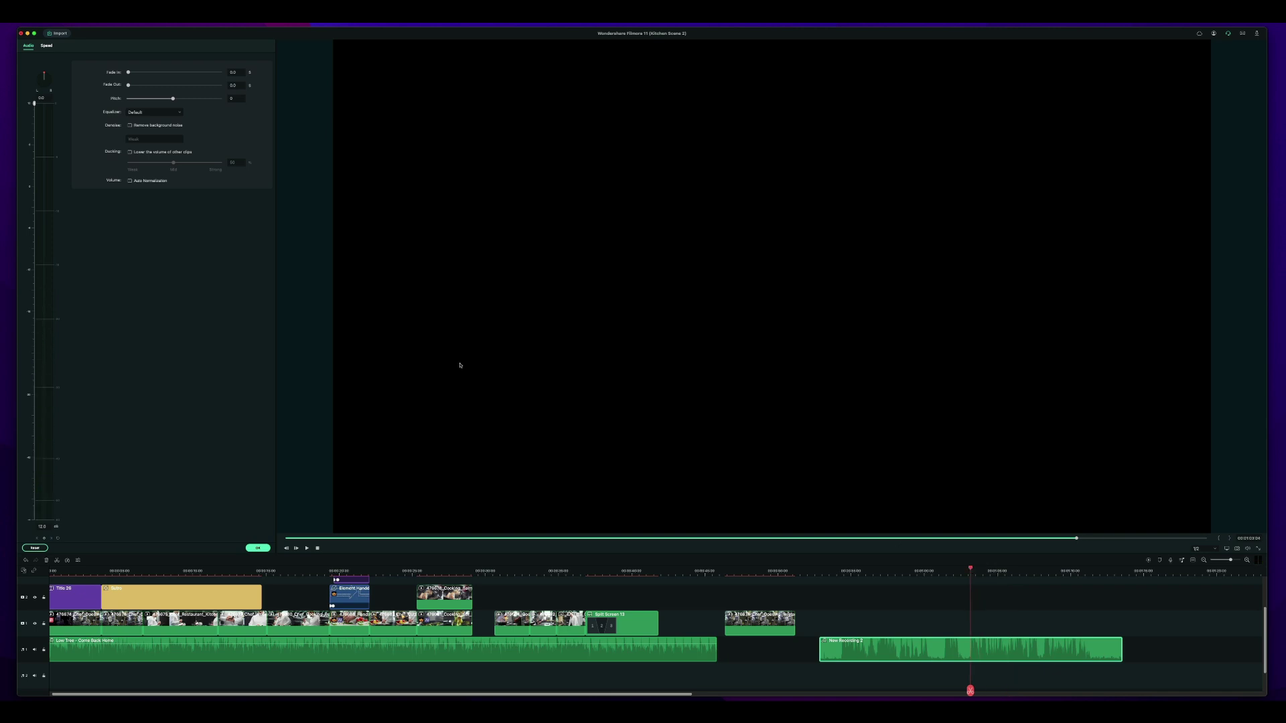
scroll(992, 588, up, 1)
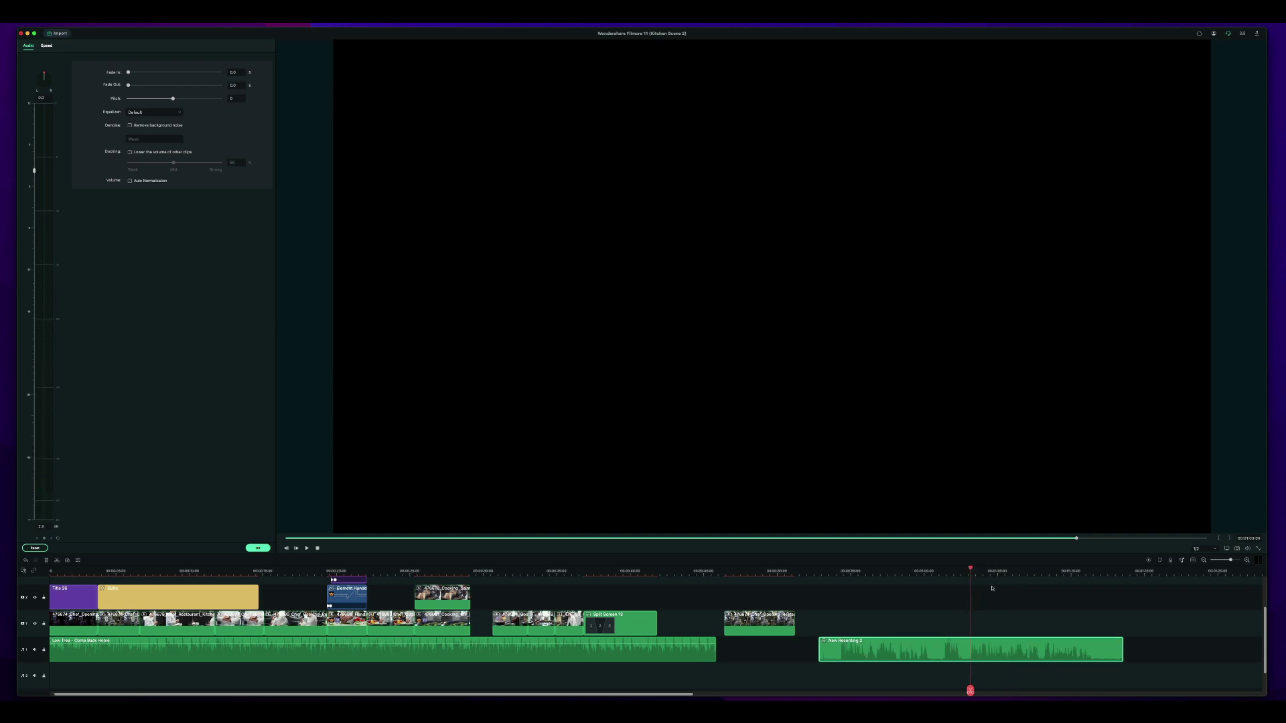
Replay the voiceover and set its volume to about -2.4 dB
click(980, 573)
click(982, 570)
drag(981, 574, 981, 576)
key(space)
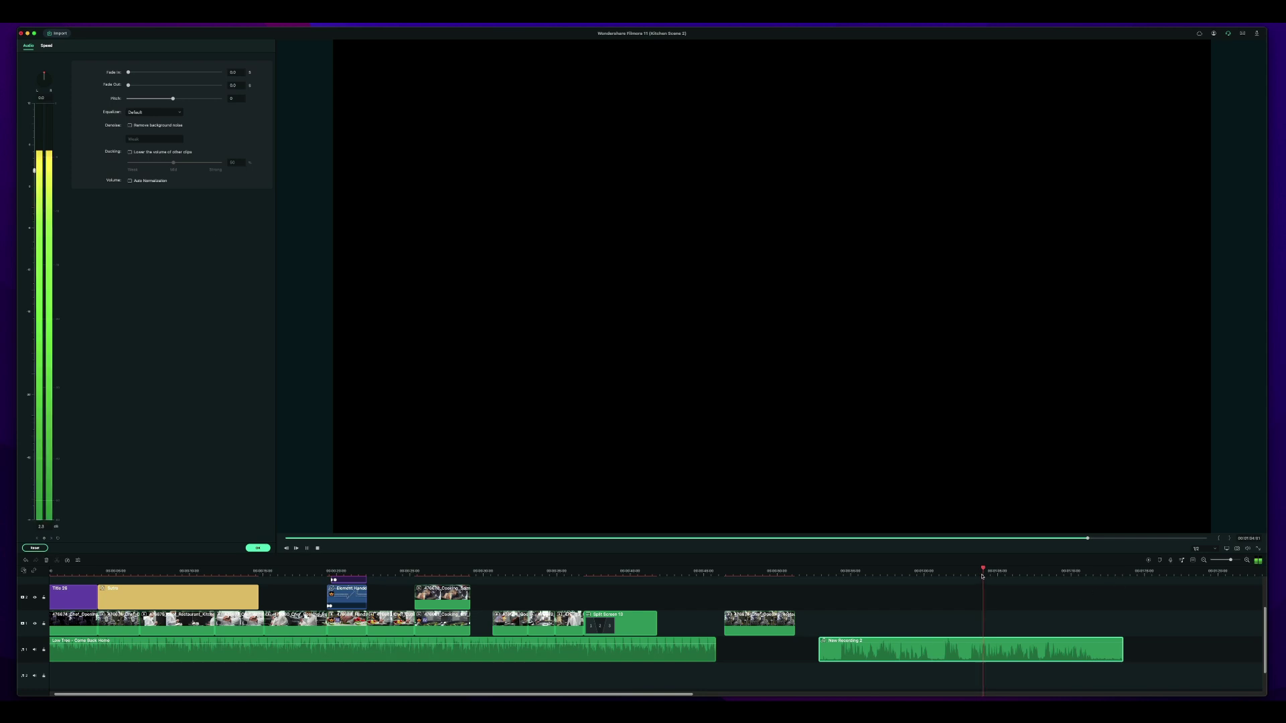
key(space)
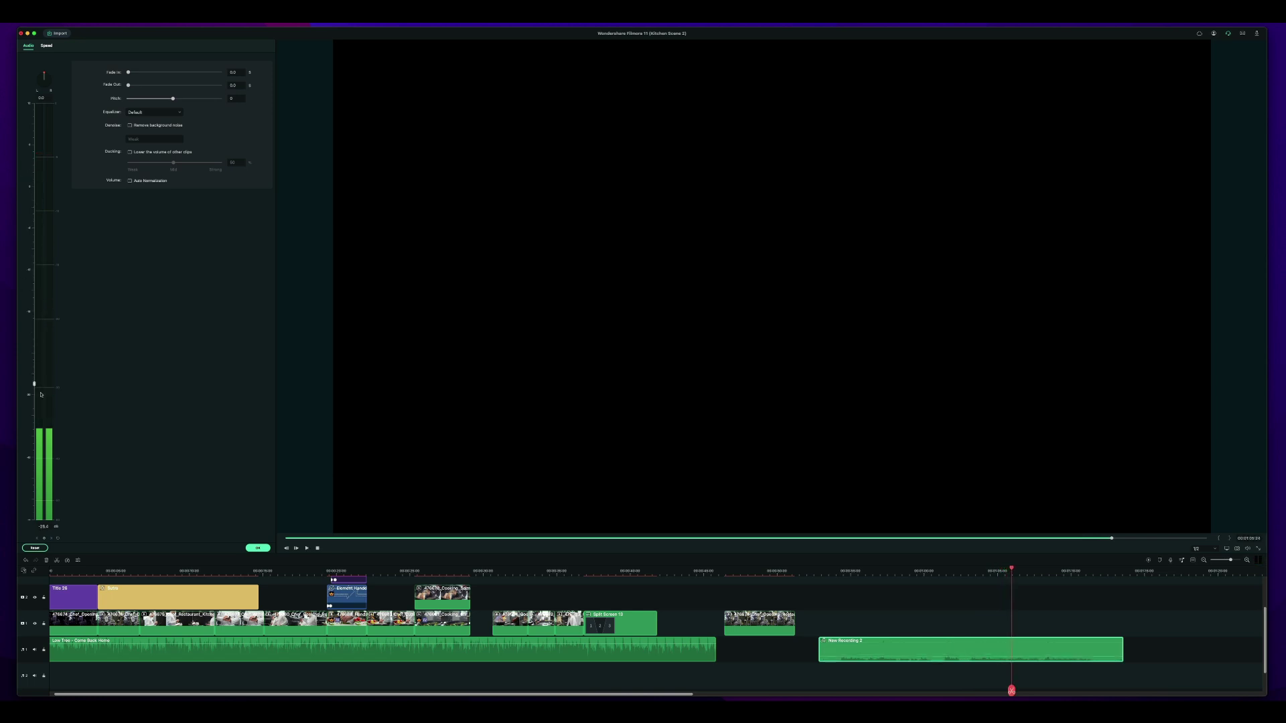
key(space)
key(space)
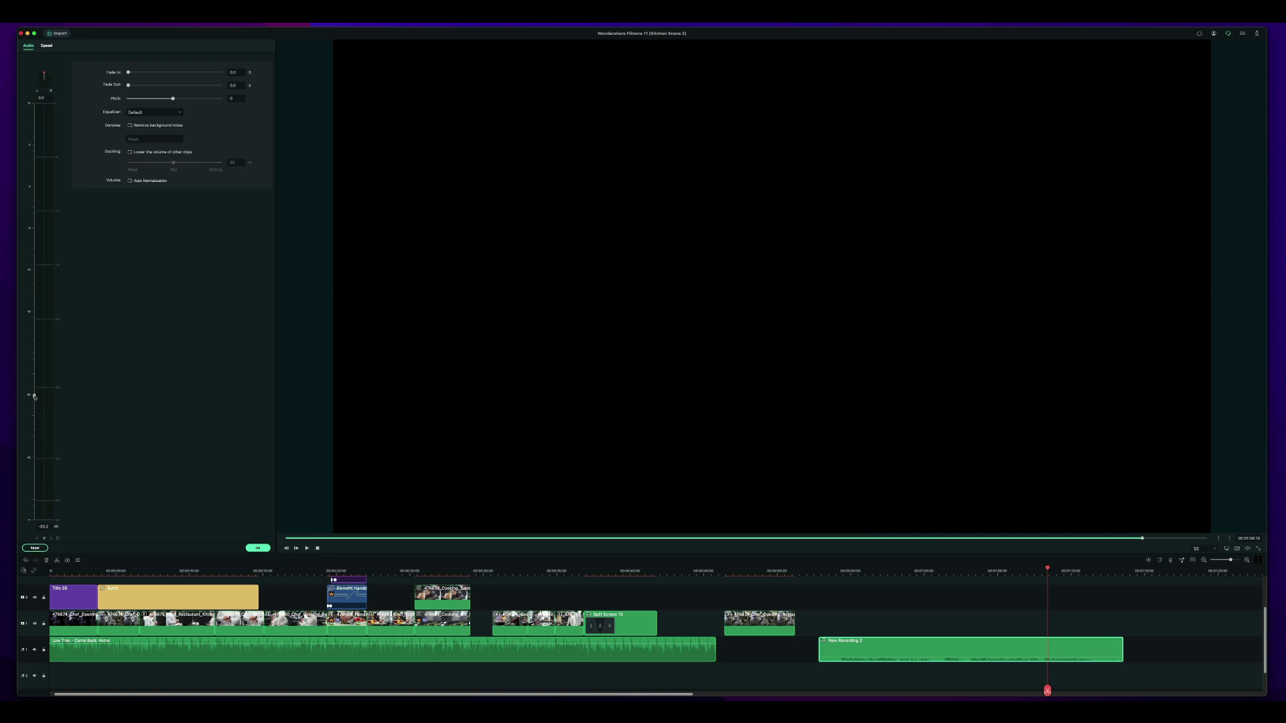
drag(35, 397, 59, 204)
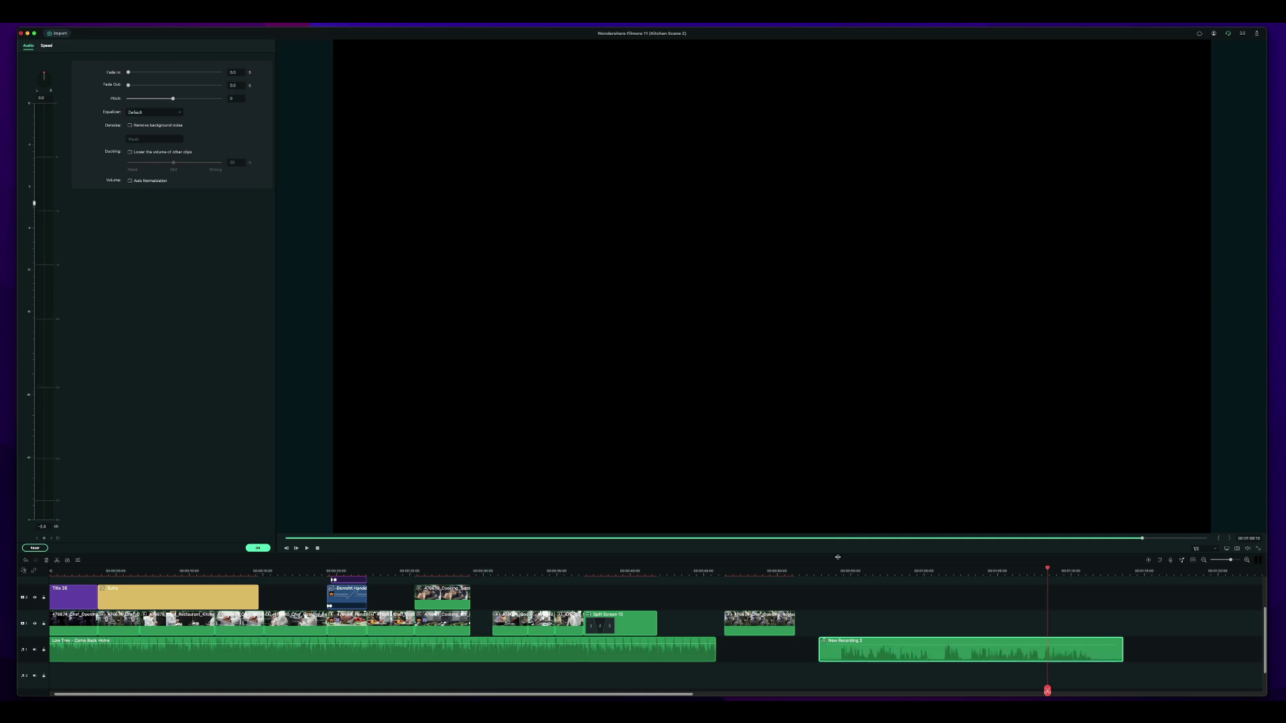
Move the Low Tree music to audio track A2, starting later, and play it with the voiceover
click(897, 573)
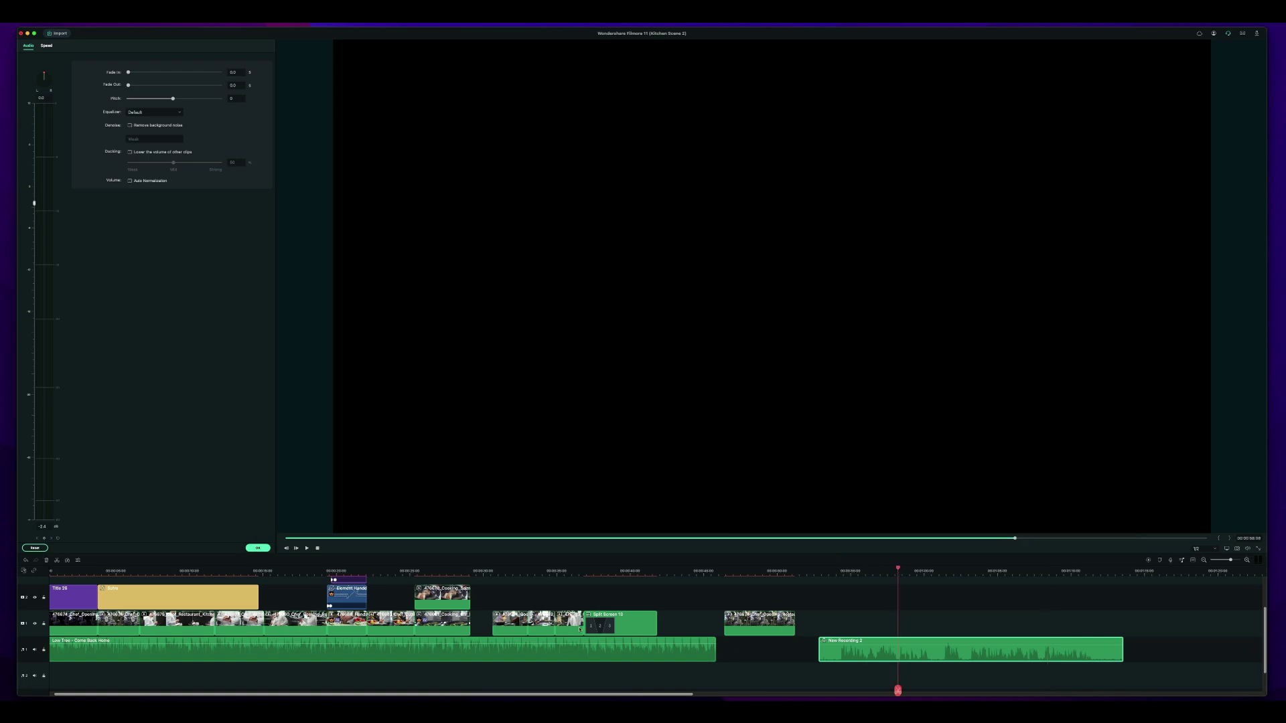
drag(566, 651, 1012, 683)
click(989, 570)
click(983, 570)
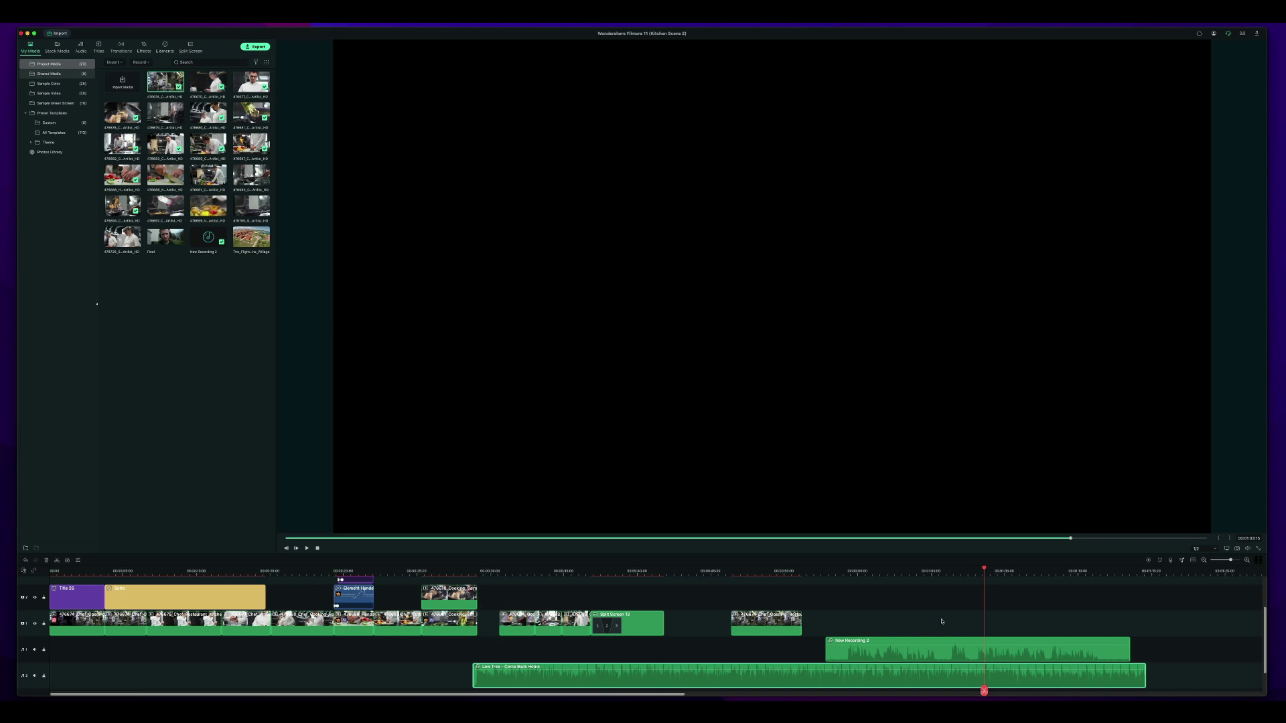
key(space)
key(space)
click(975, 572)
click(978, 571)
Lower the Low Tree music volume to -14 dB and play back to check the balance
double_click(1008, 675)
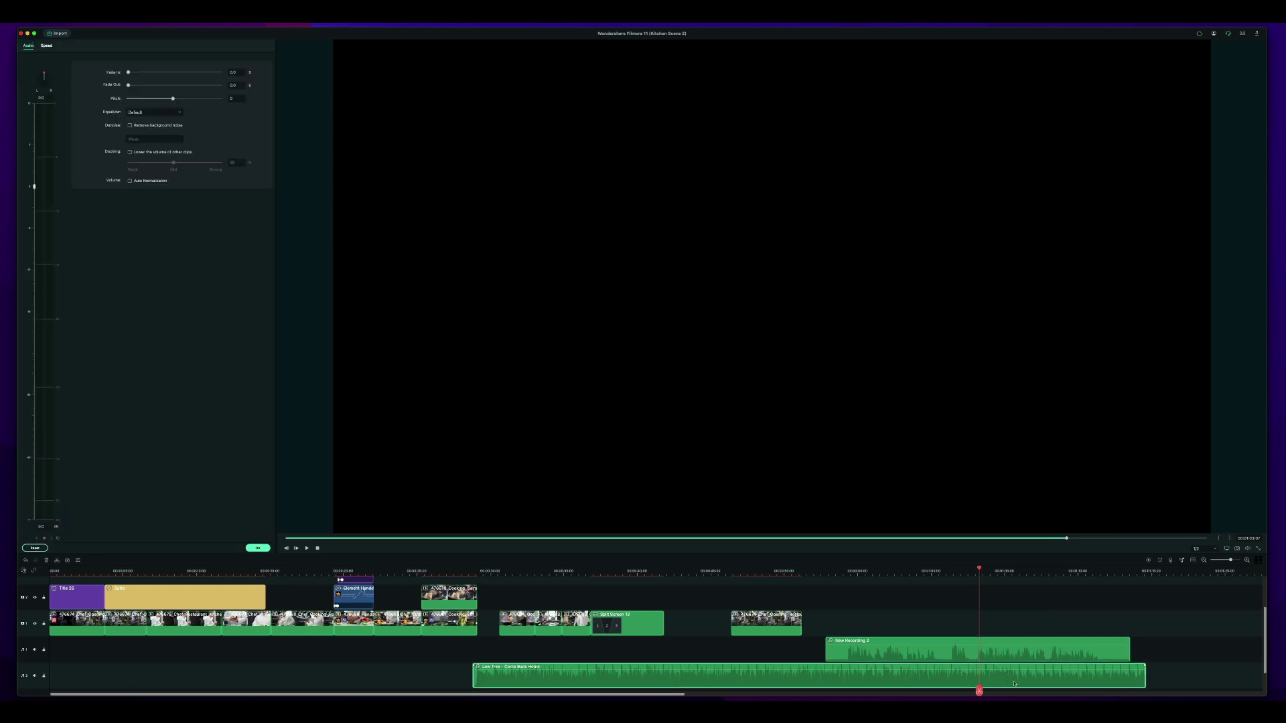
drag(34, 189, 36, 358)
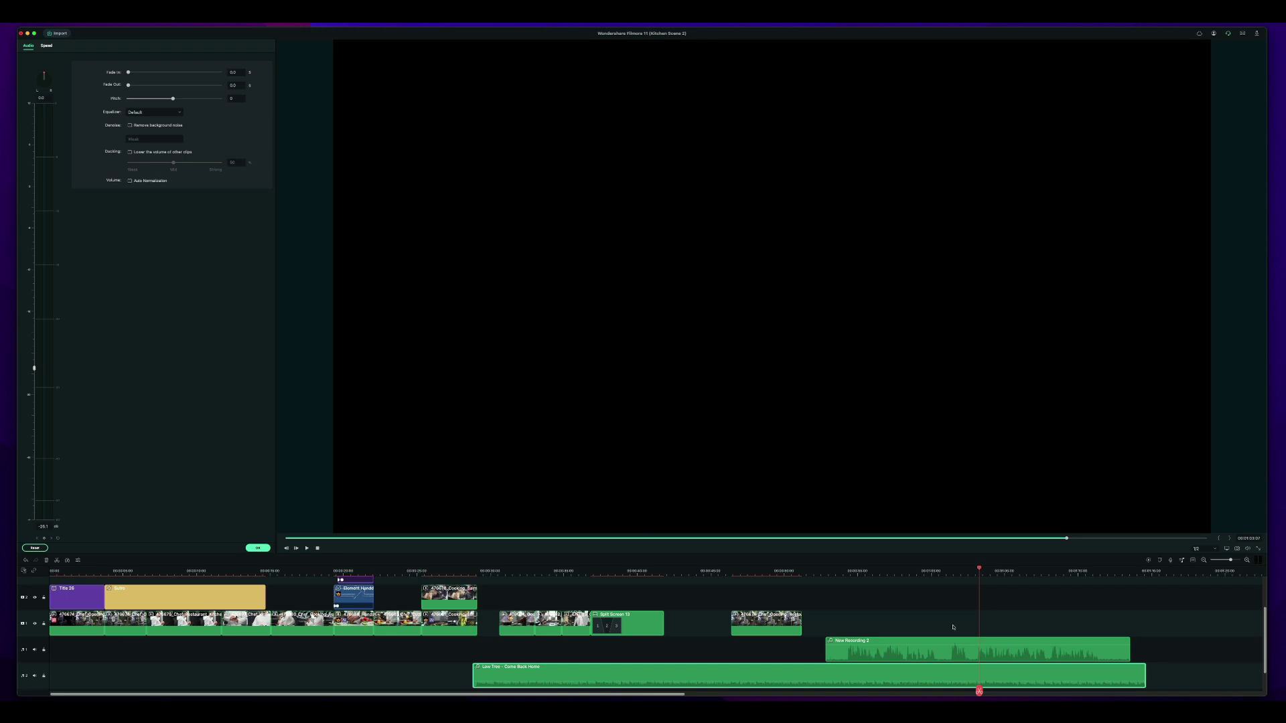
click(978, 572)
key(space)
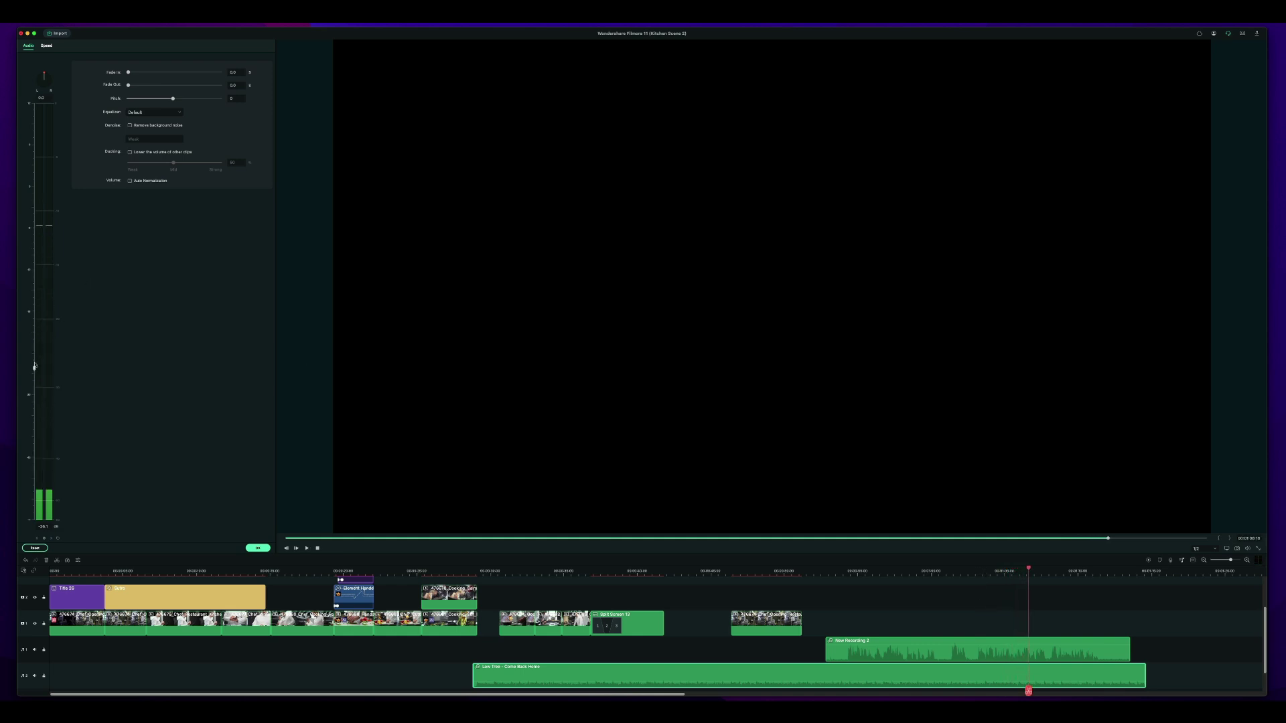
click(981, 569)
key(space)
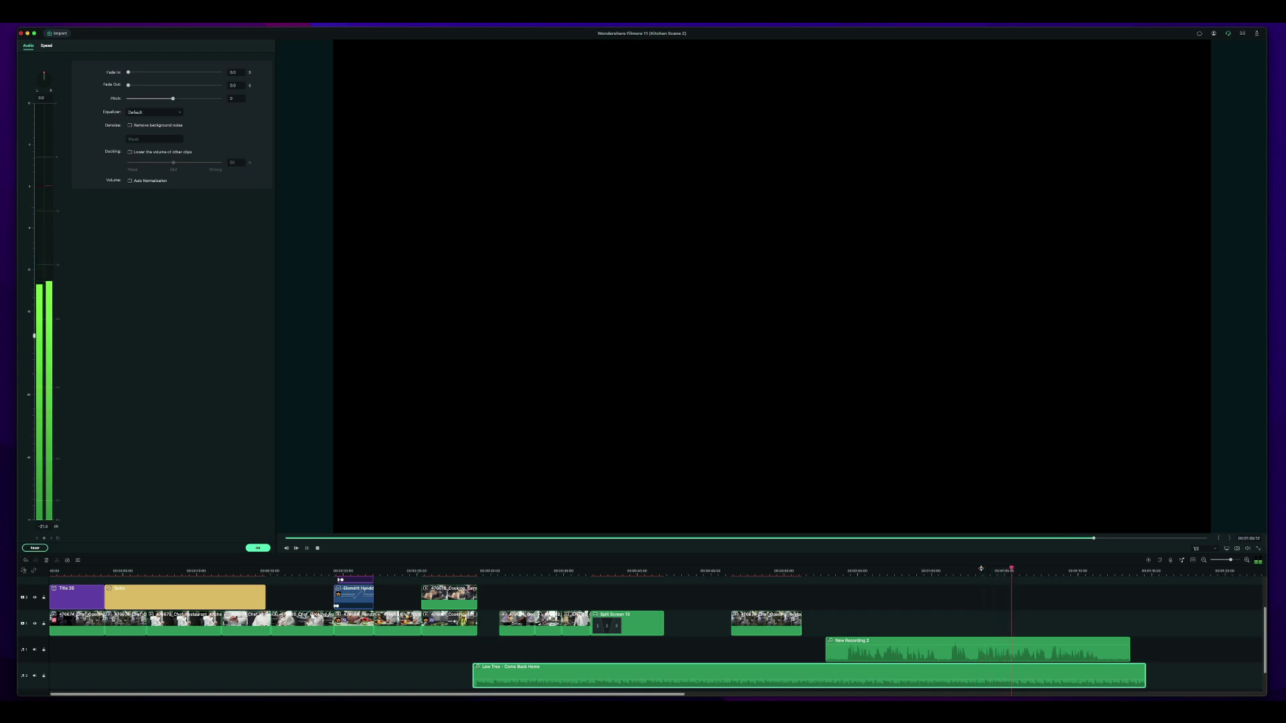
key(space)
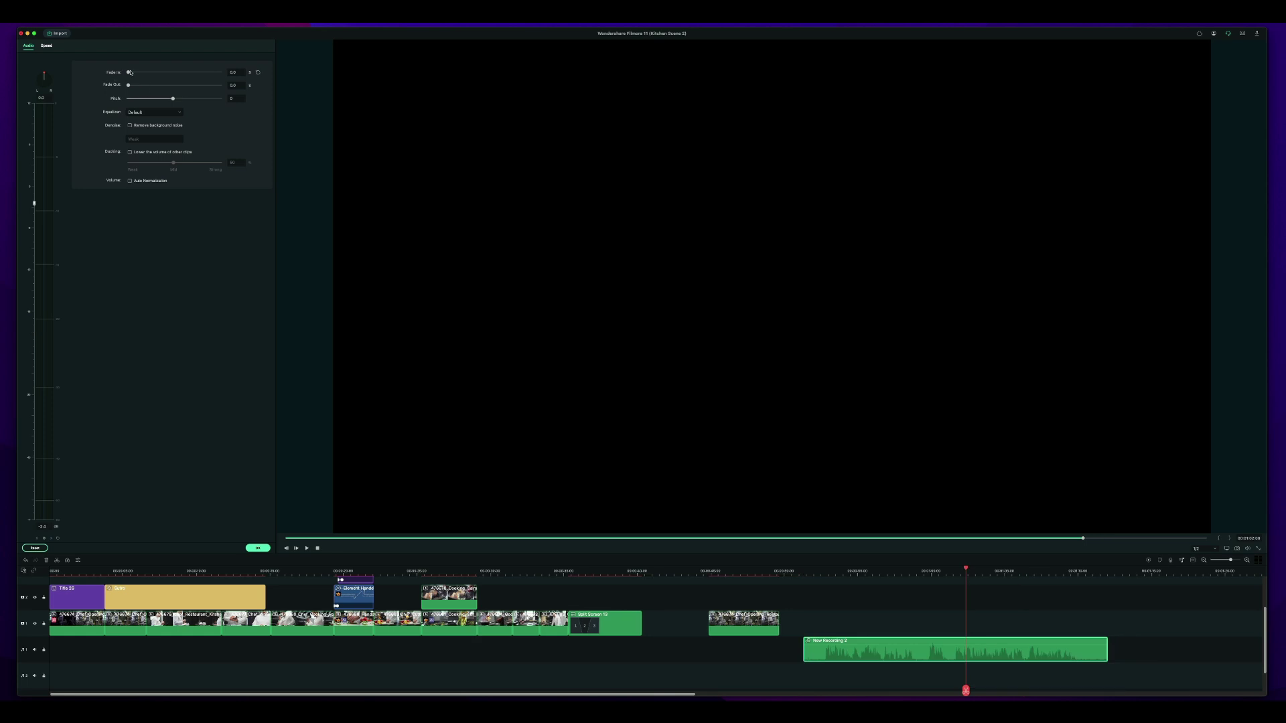
Give the voiceover a 0.4 s fade-in and a longer fade-out
drag(131, 72, 138, 87)
click(143, 85)
mouse_move(1093, 640)
mouse_down()
mouse_move(1075, 639)
mouse_move(1105, 639)
mouse_move(1094, 642)
mouse_up()
Preview the voiceover with pitch 9 and -6, then reset pitch to 0
drag(181, 102, 209, 101)
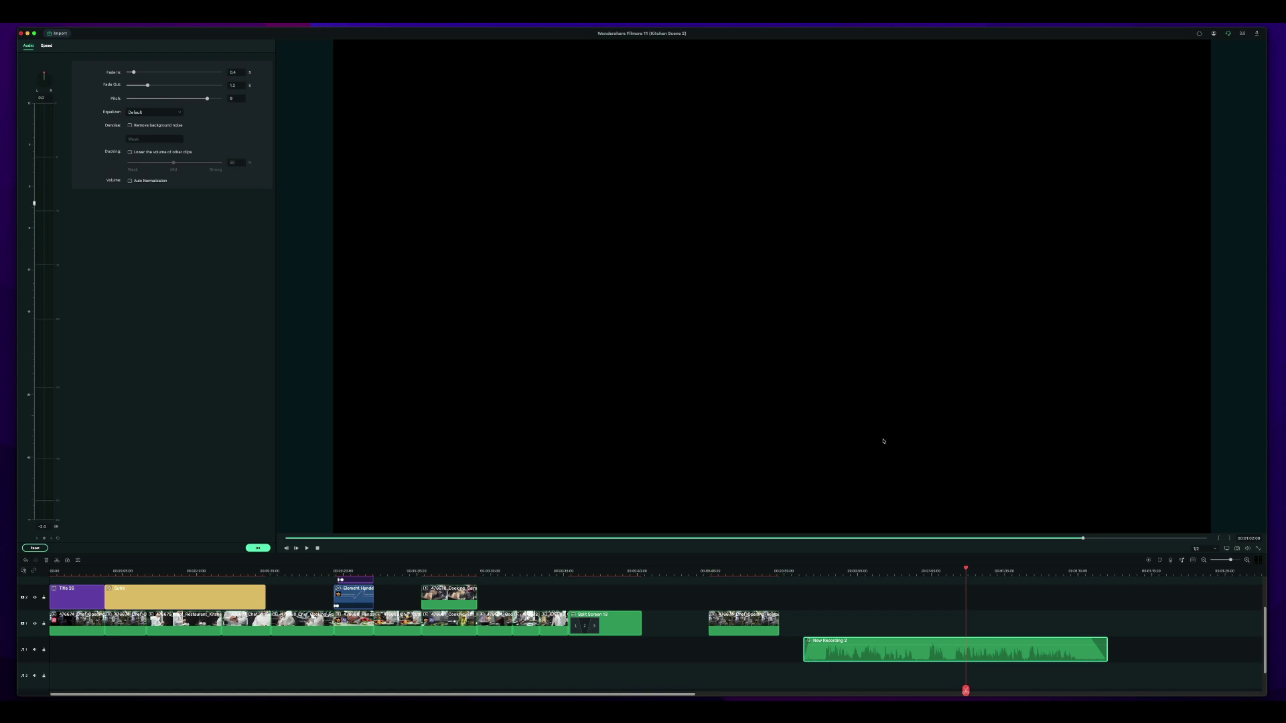
click(961, 571)
key(space)
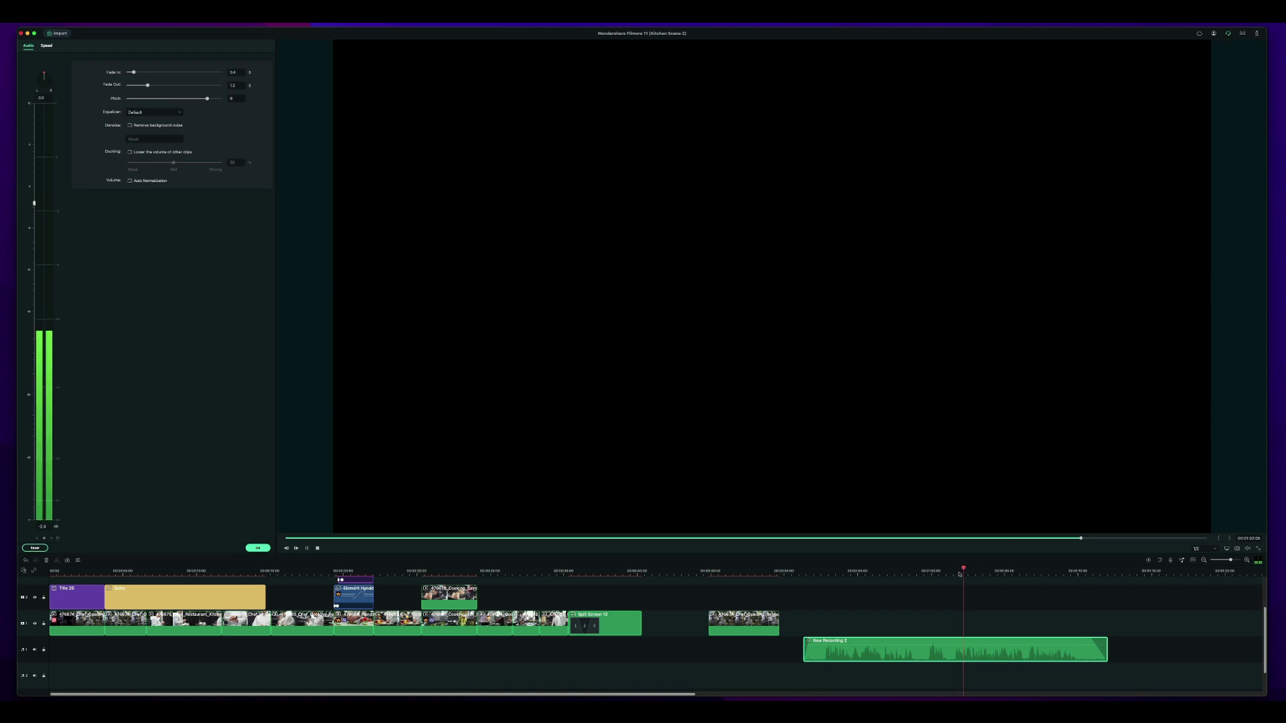
key(space)
drag(207, 98, 142, 98)
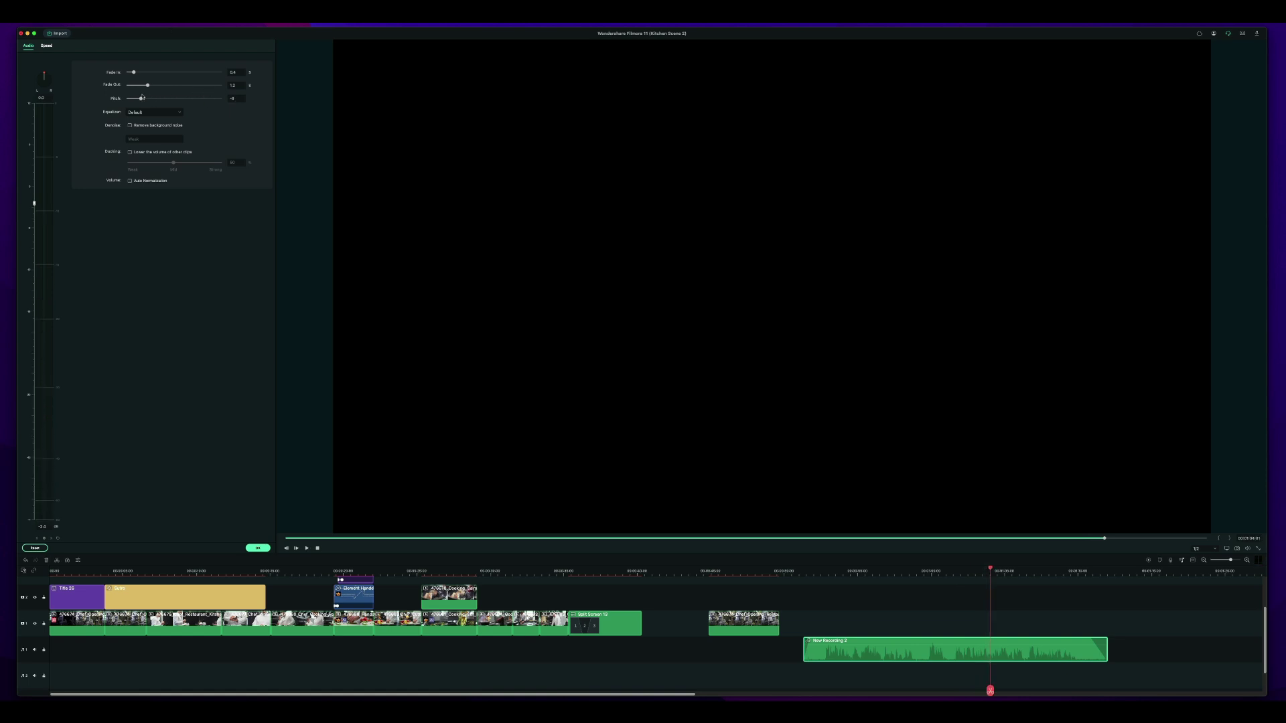
click(962, 571)
key(space)
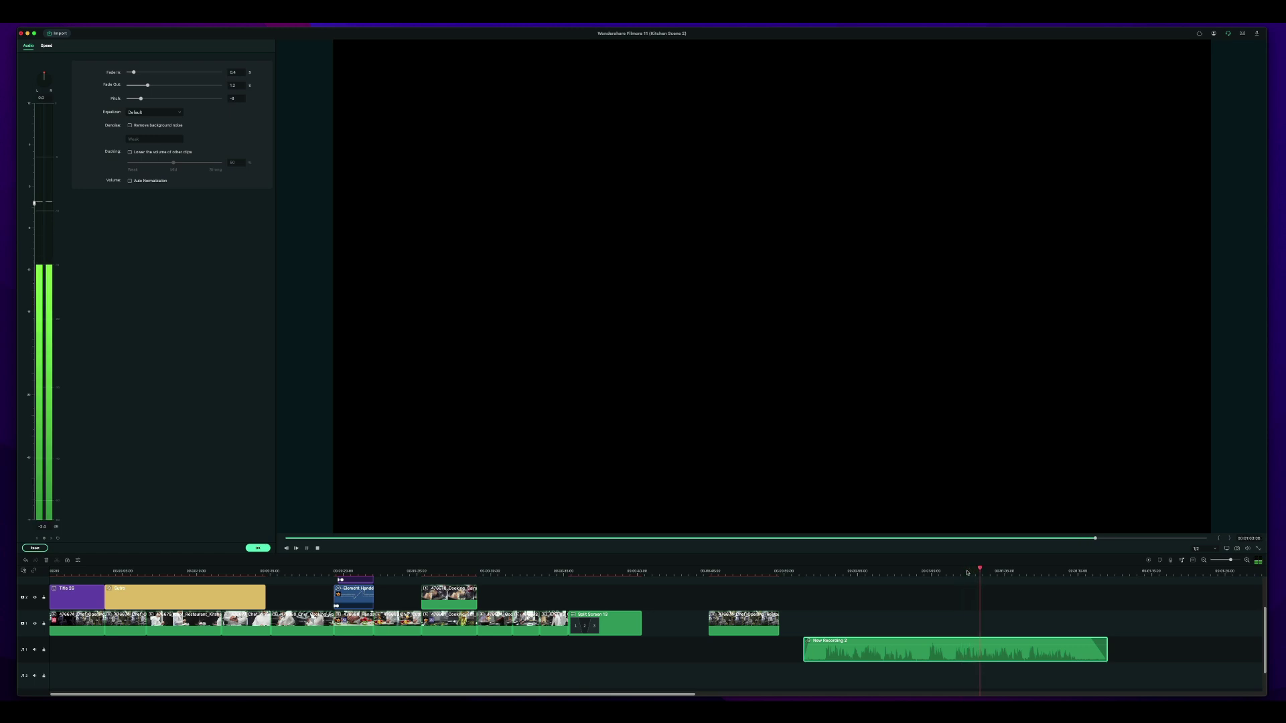
drag(140, 97, 172, 98)
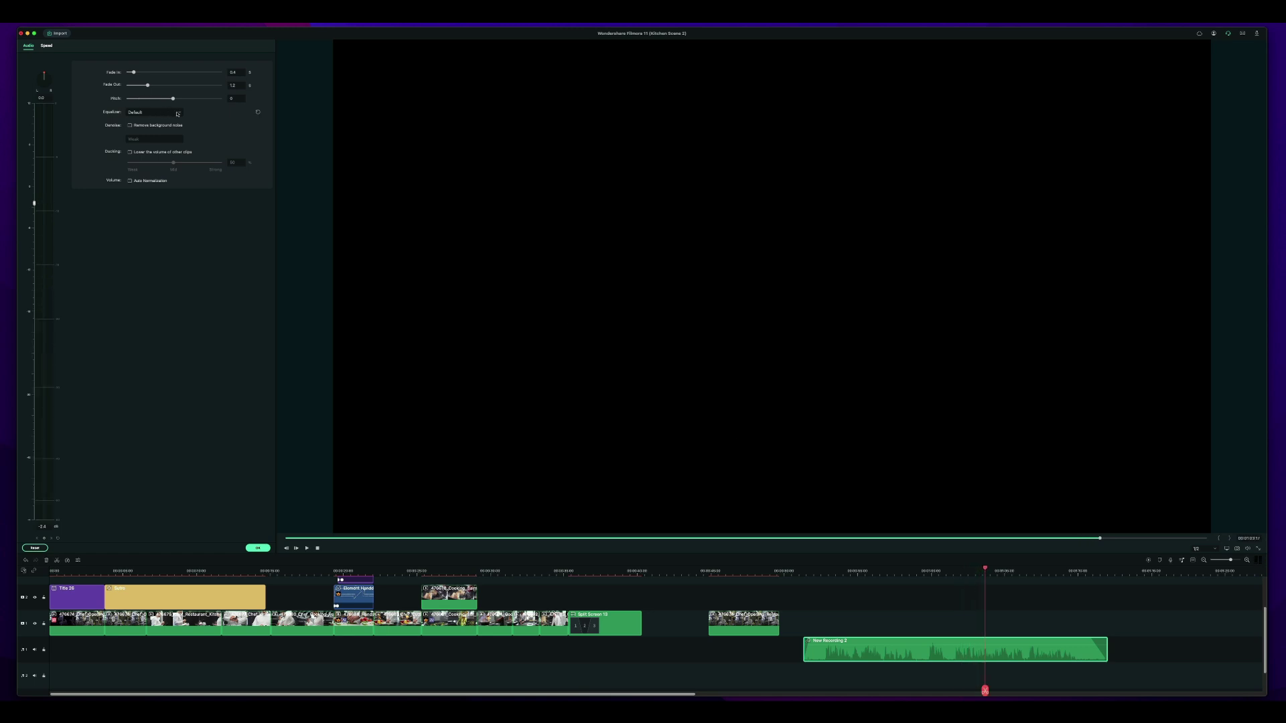
click(177, 114)
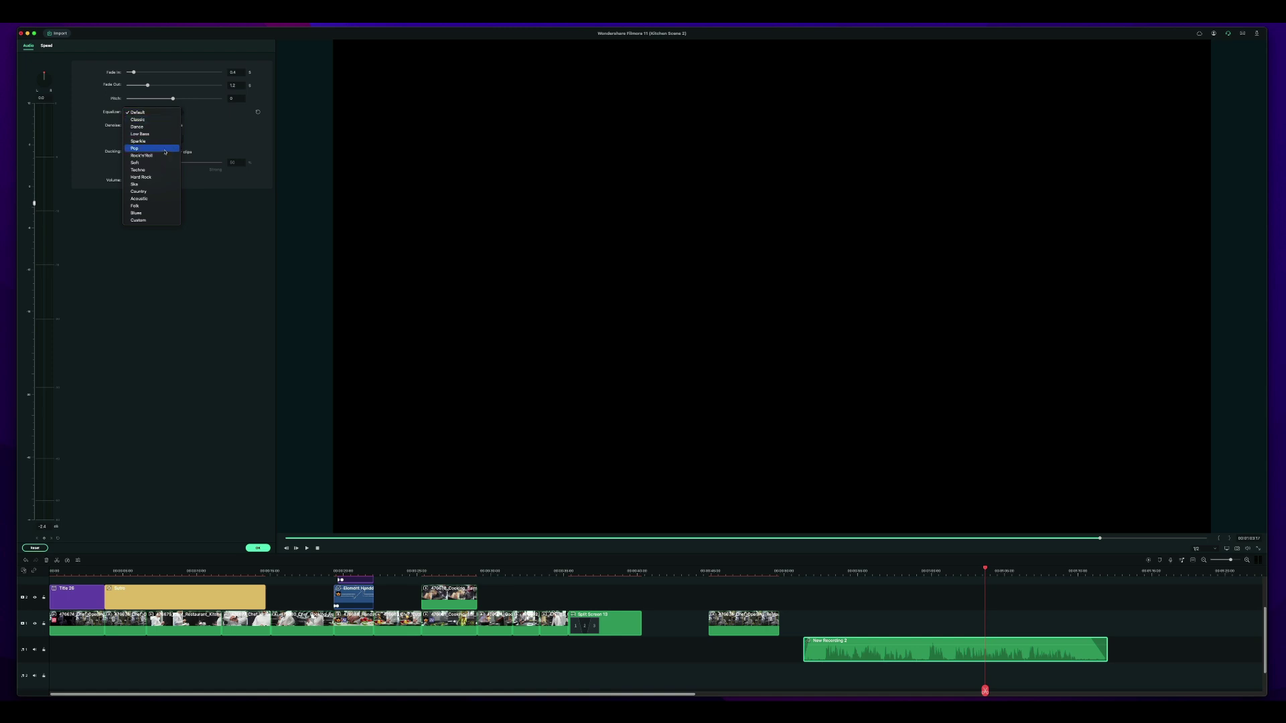
click(190, 142)
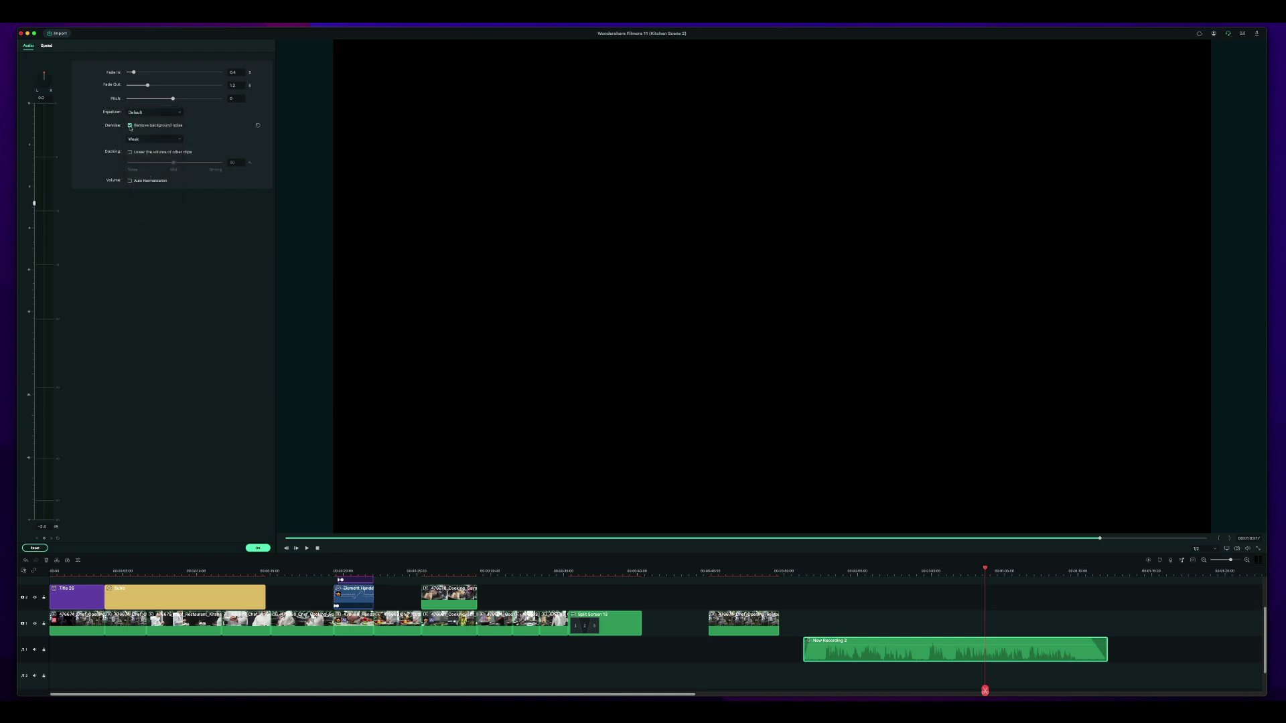
click(146, 139)
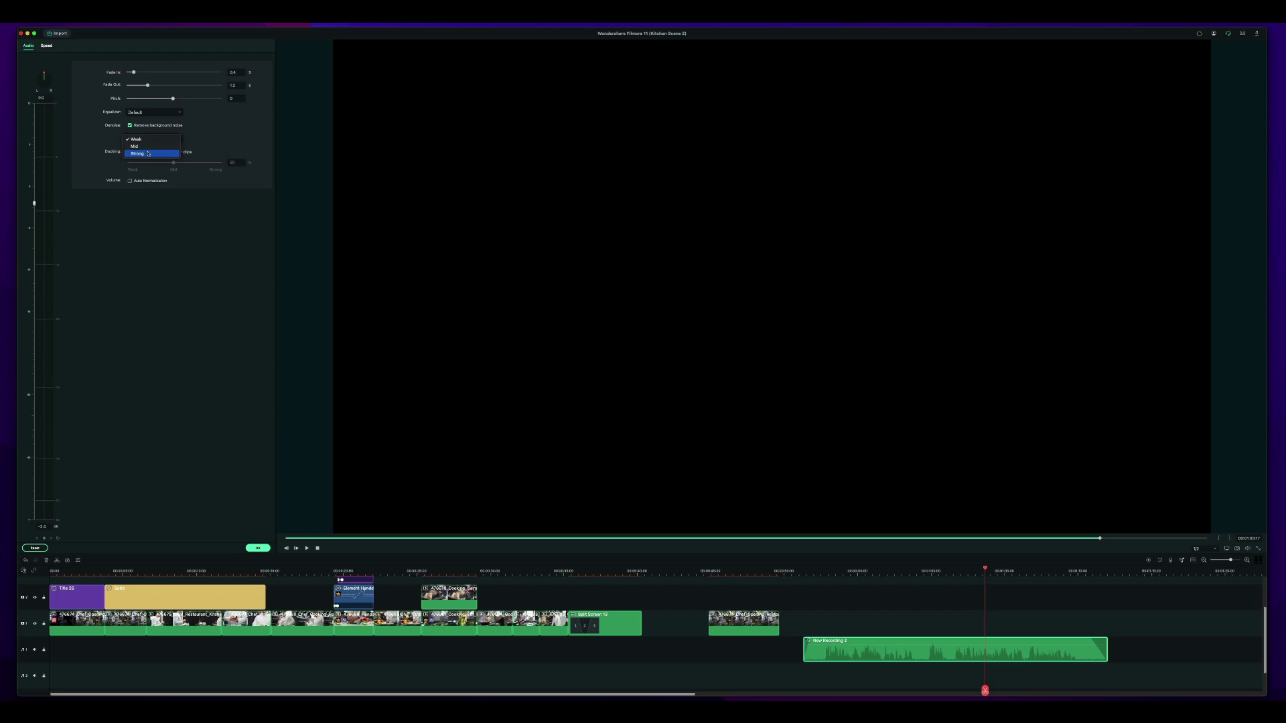
click(142, 142)
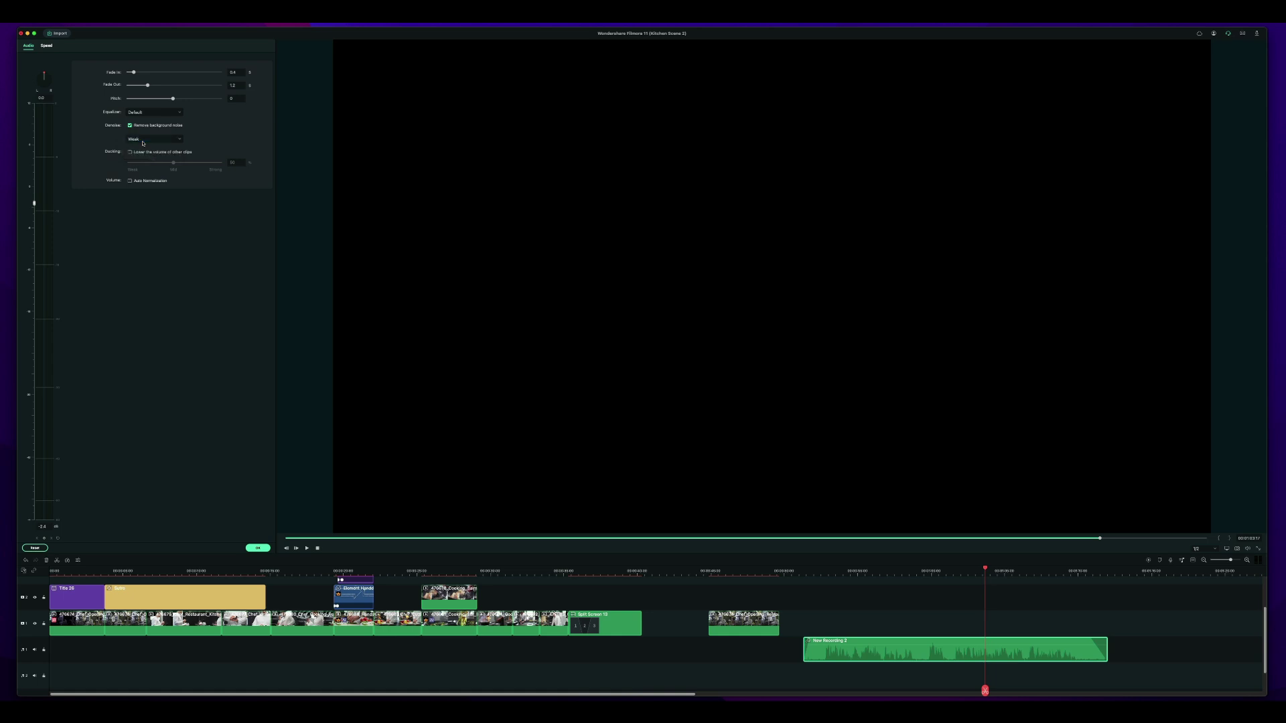
click(130, 126)
click(129, 152)
drag(197, 162, 172, 165)
click(259, 152)
Tick Auto Normalization under Volume for the New Recording 2 voiceover
click(130, 181)
Disable Auto Normalization for the New Recording 2 voiceover, keeping its 0.4 s fade-in
click(129, 181)
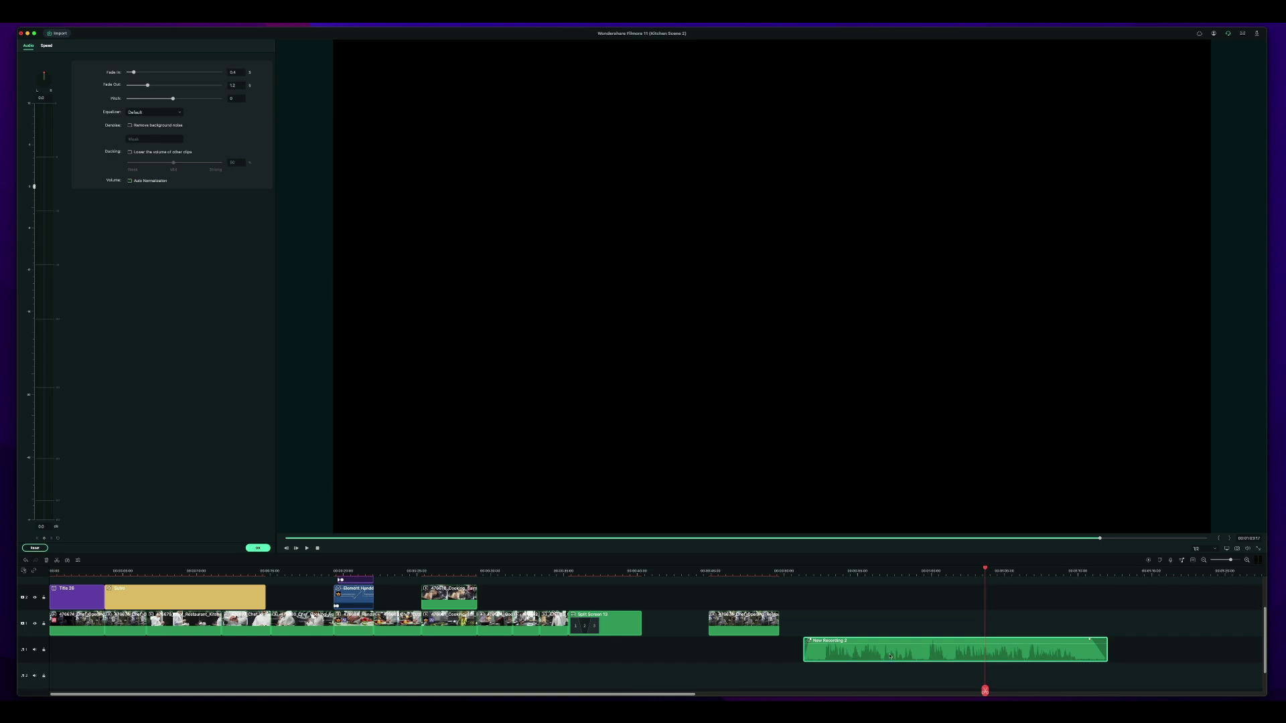